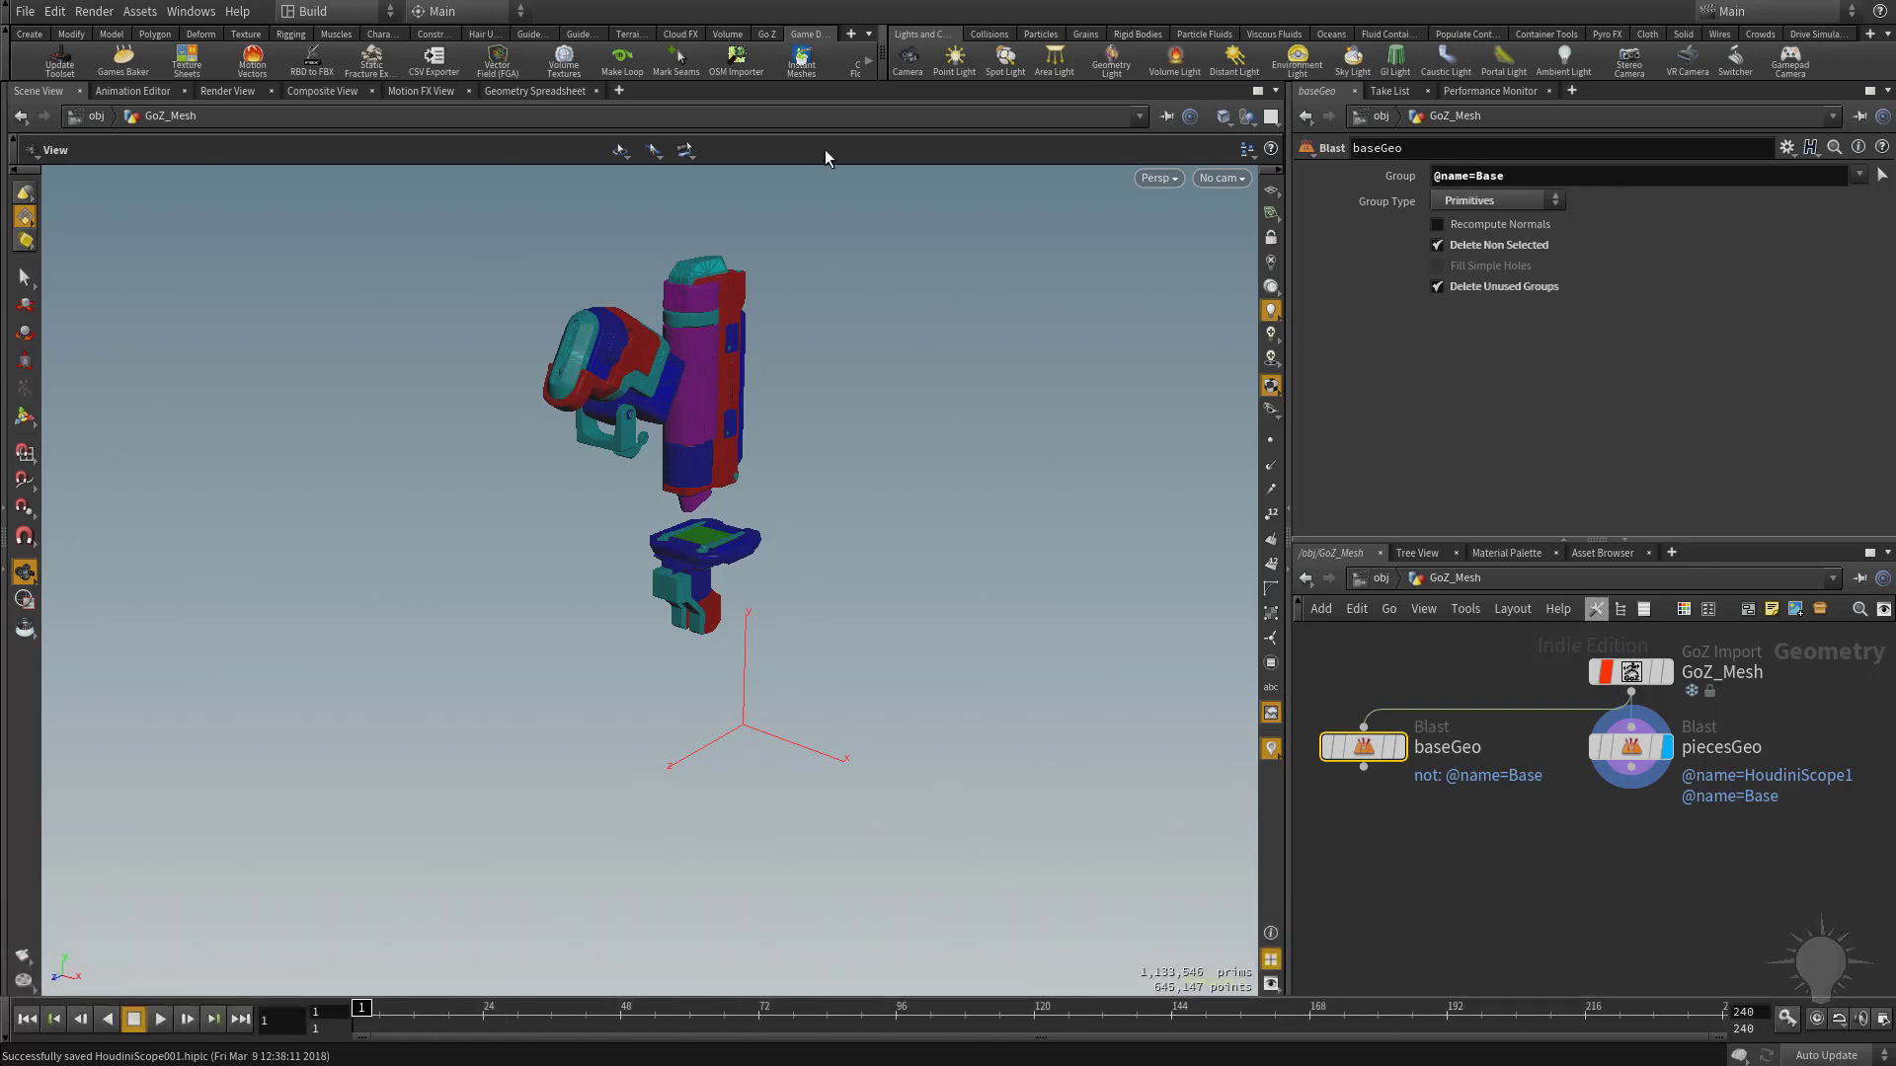
Step: Zoom and orbit in on the eyepiece, then set the Select tool to pick by named group
scroll(745, 457, "up", 5)
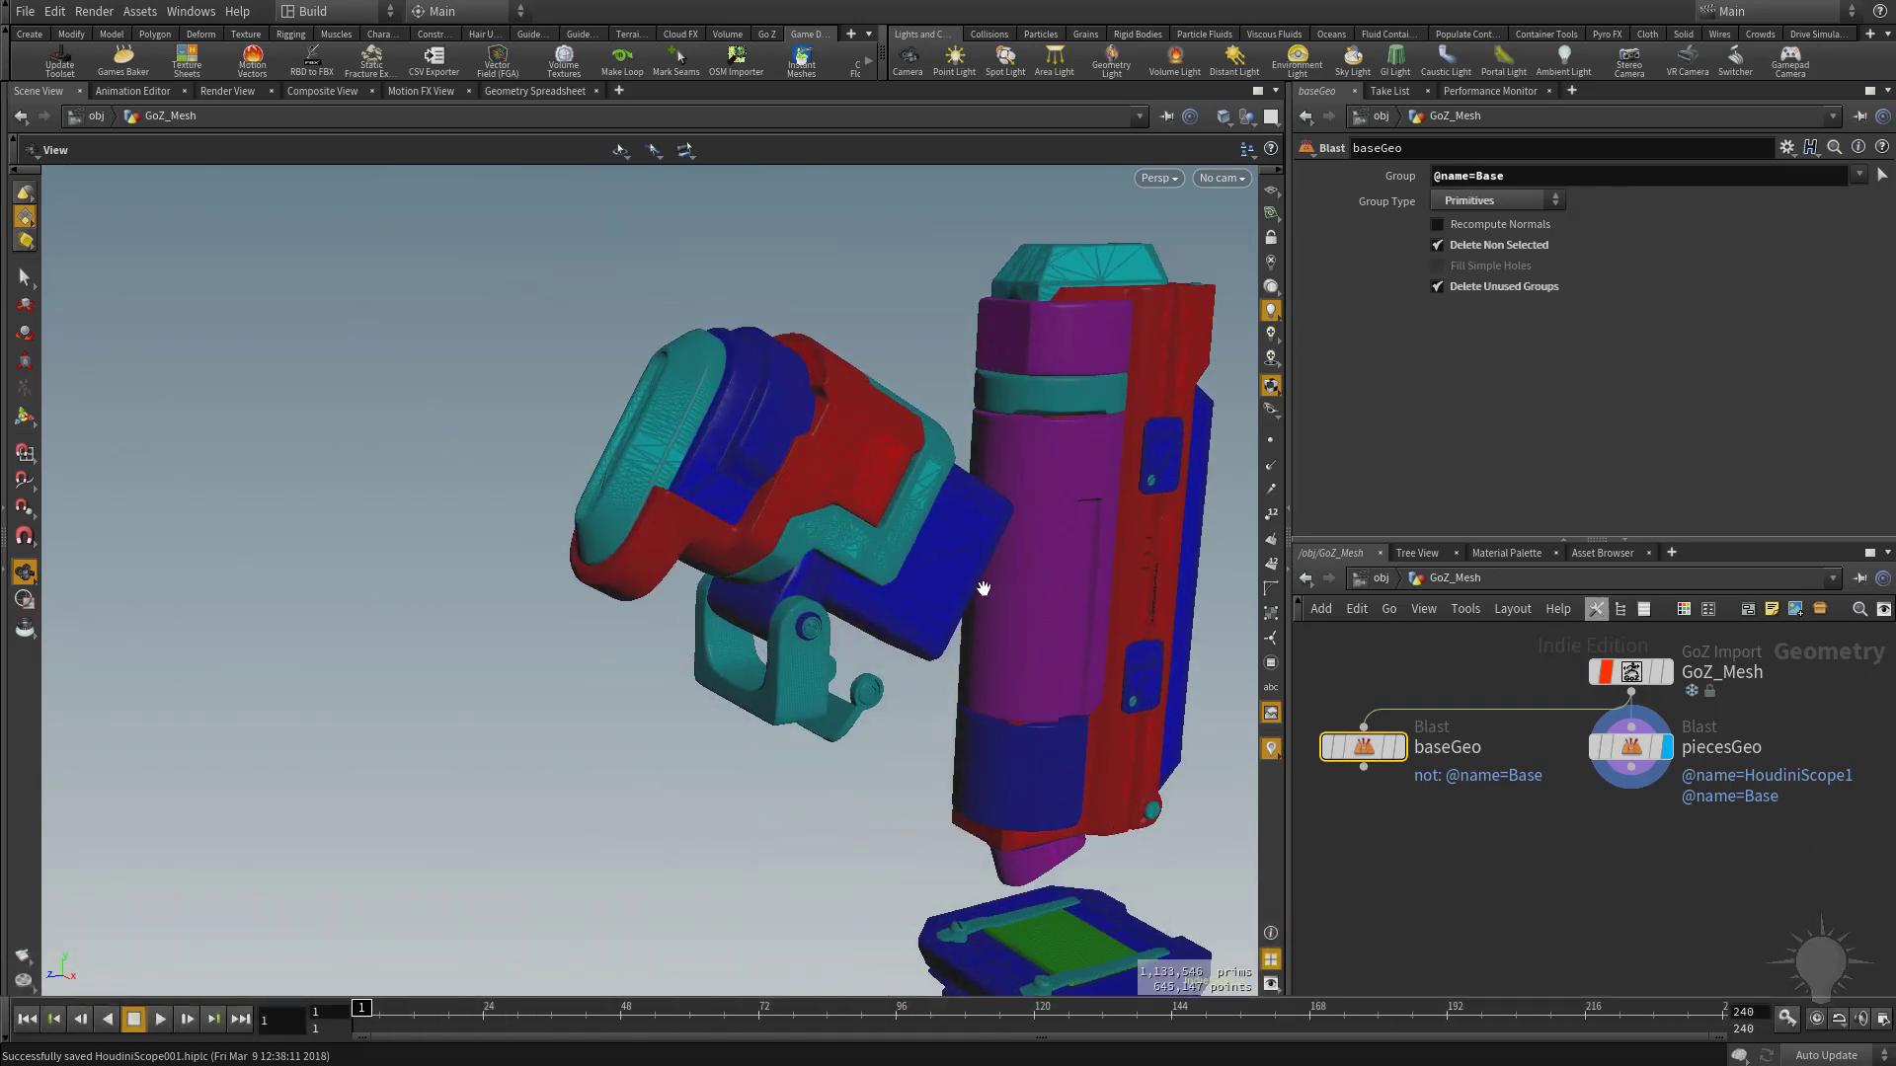
scroll(983, 588, "up", 5)
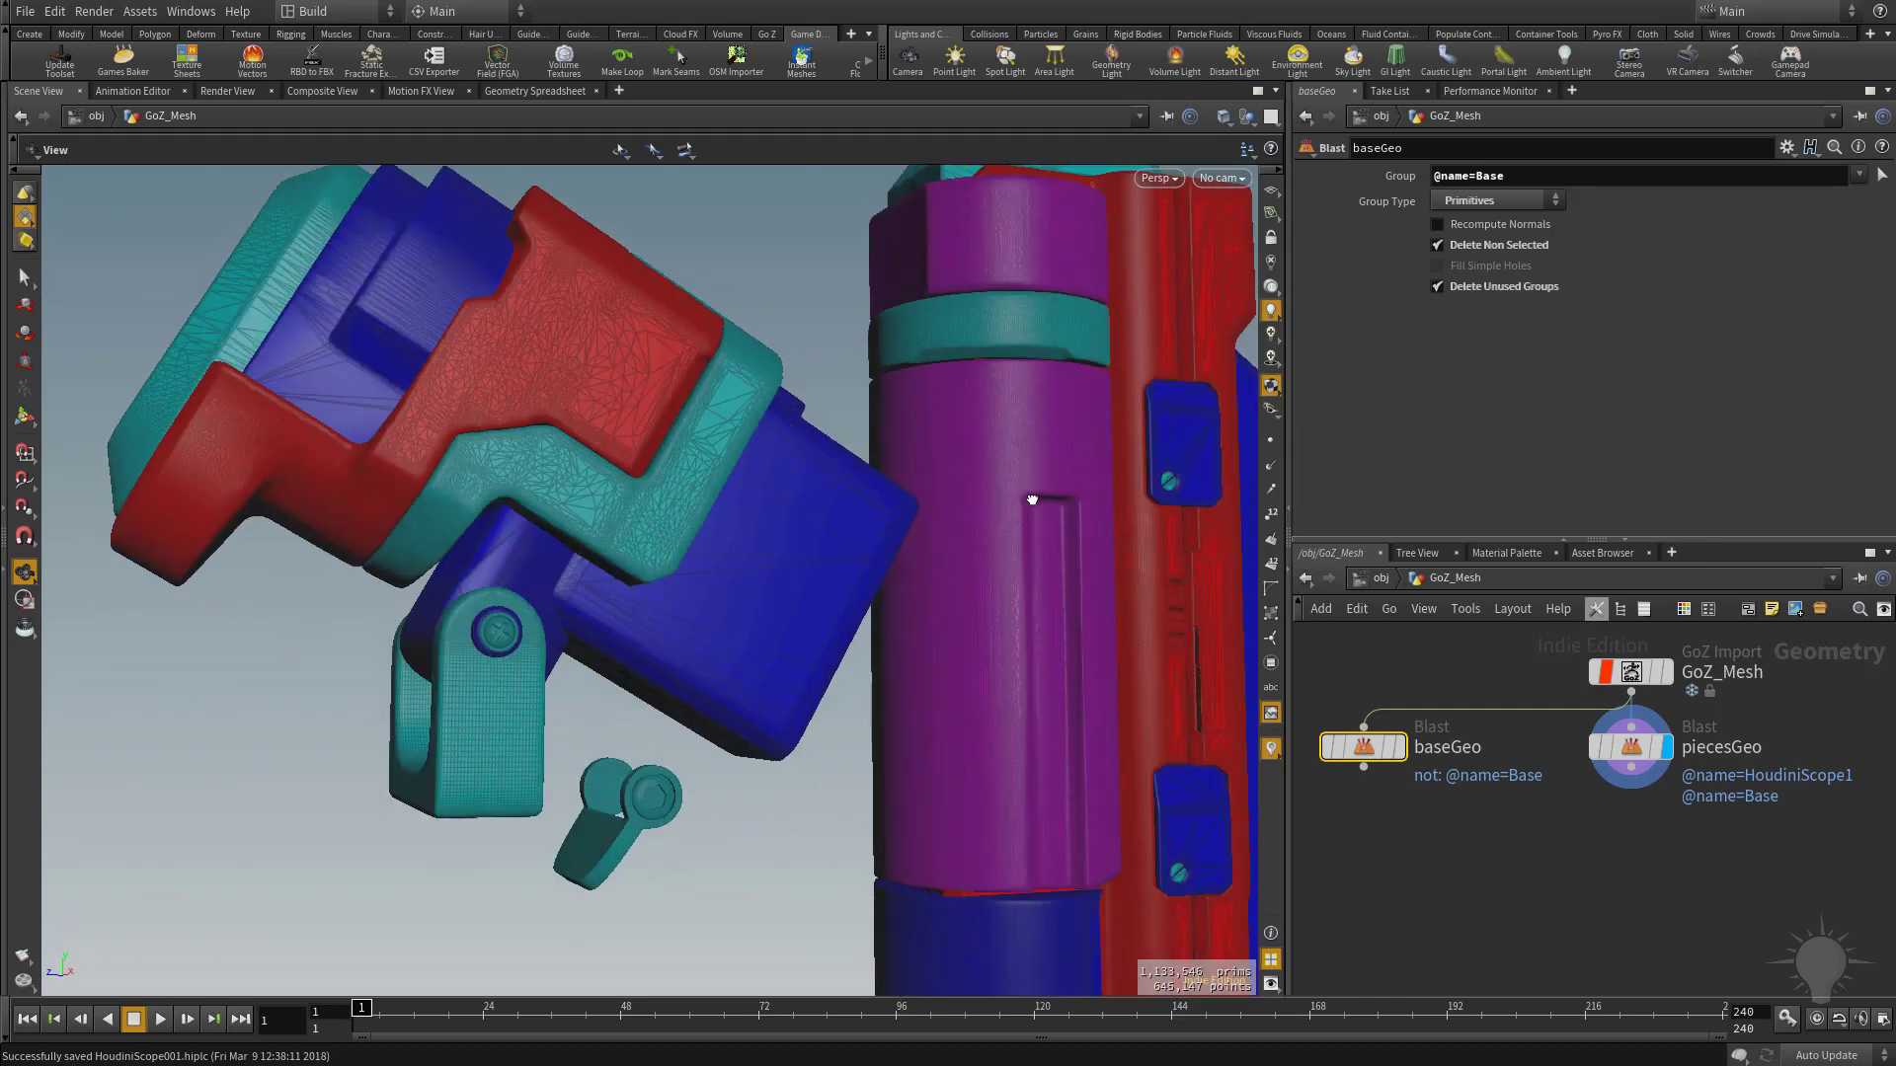
left_click_drag(1032, 500, 1047, 573)
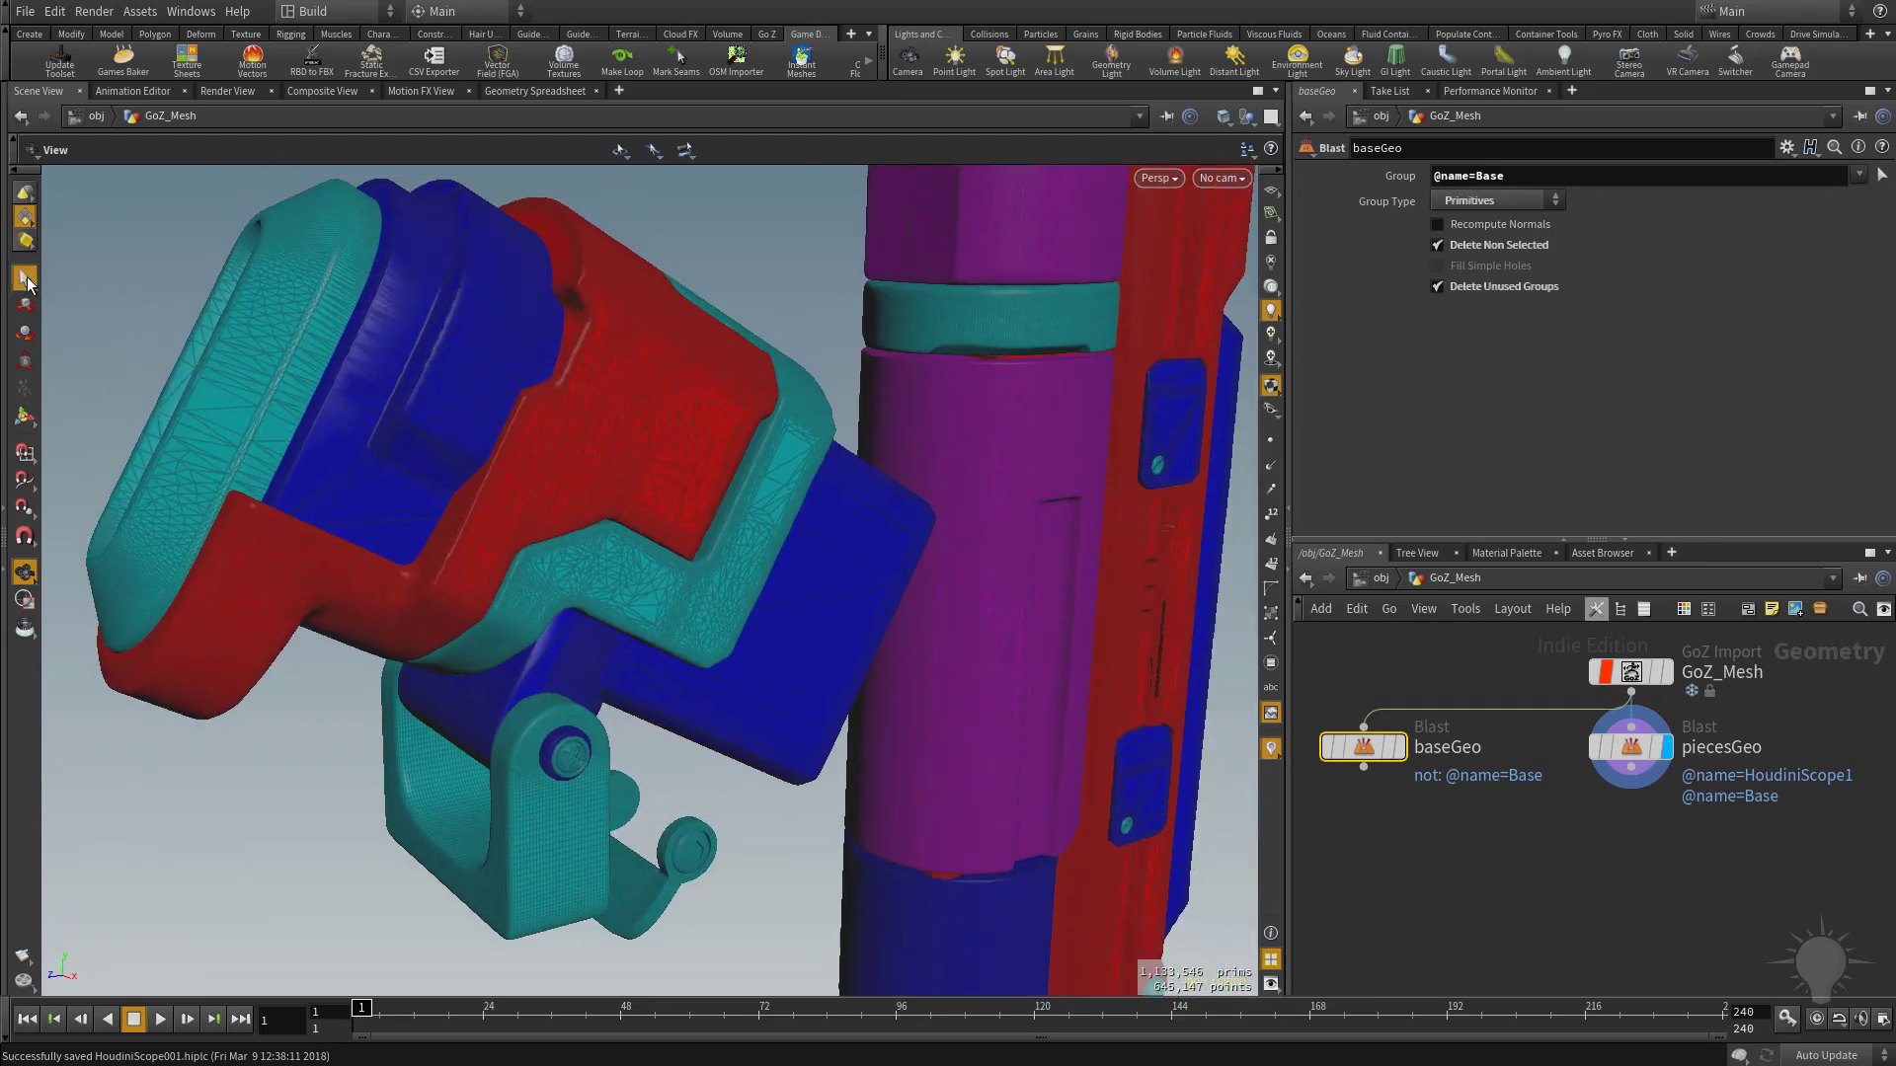
left_click(27, 284)
left_click(719, 148)
left_click(712, 265)
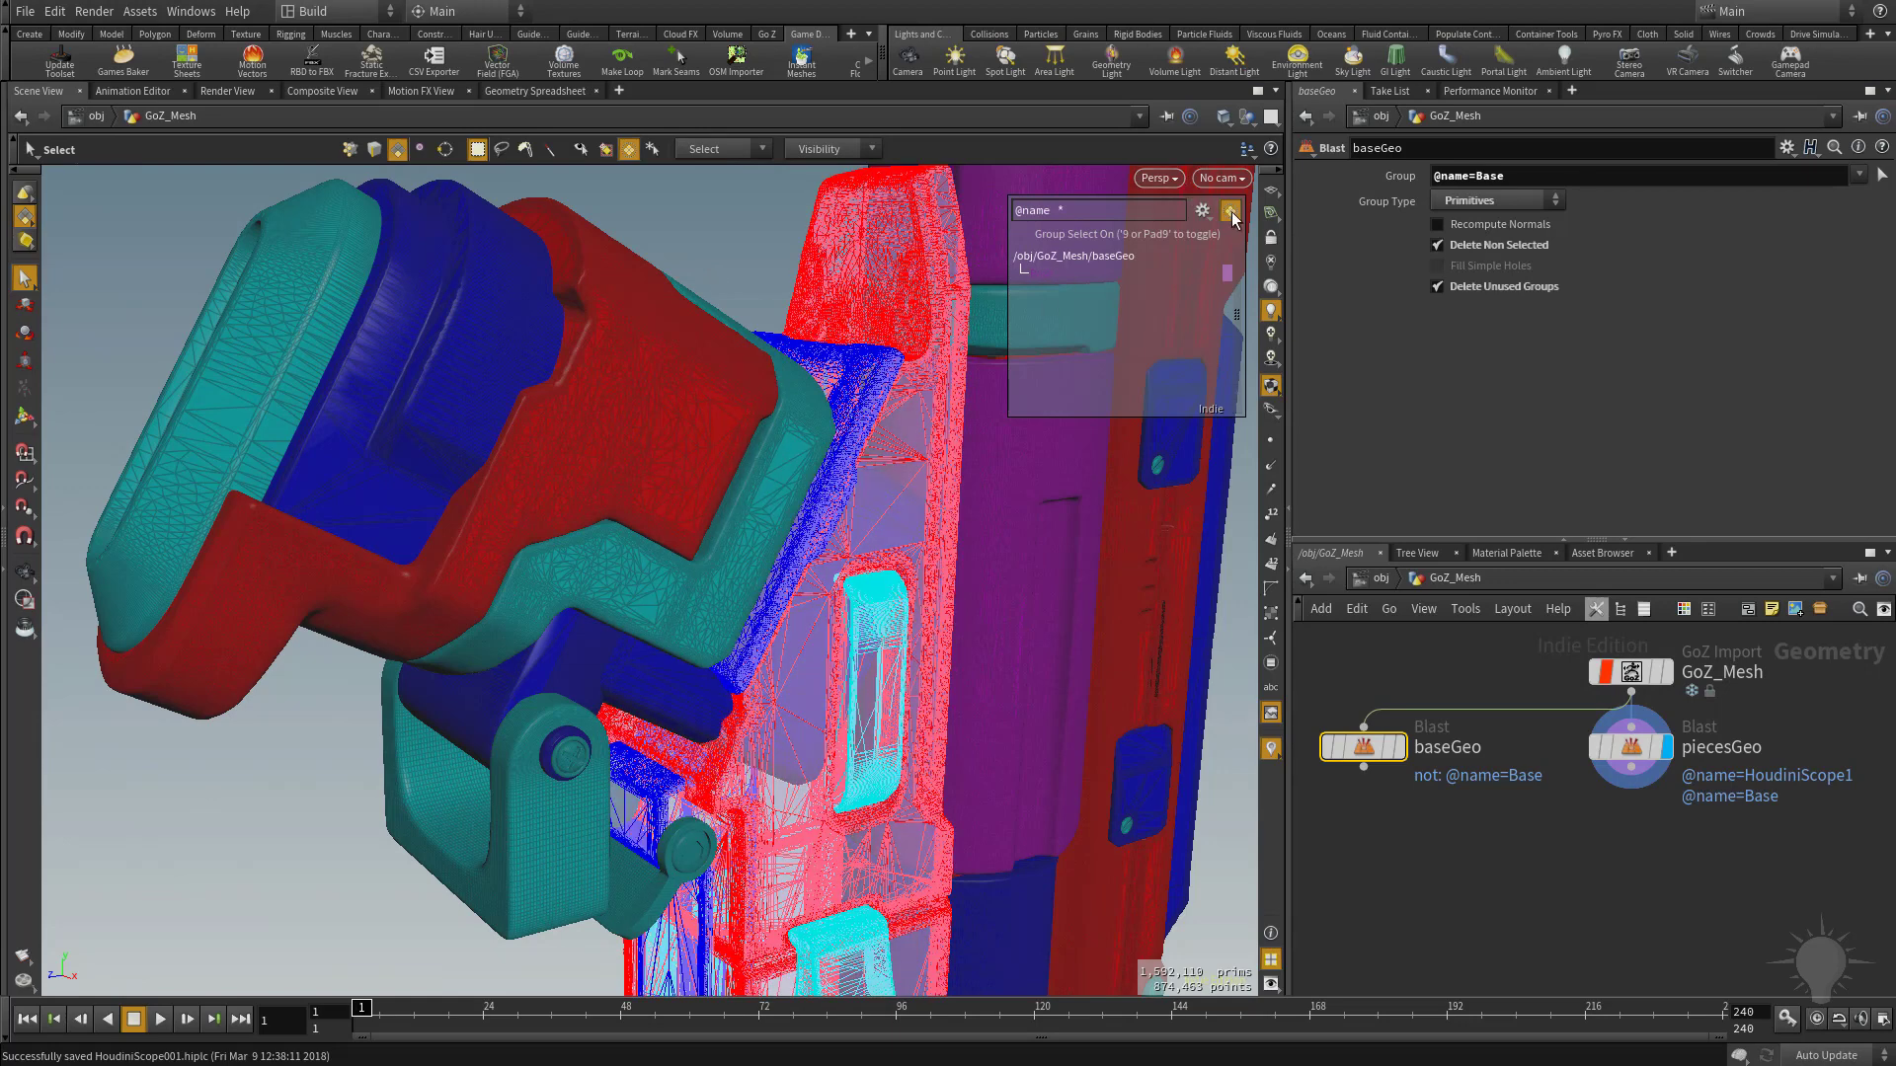
left_click(1630, 750)
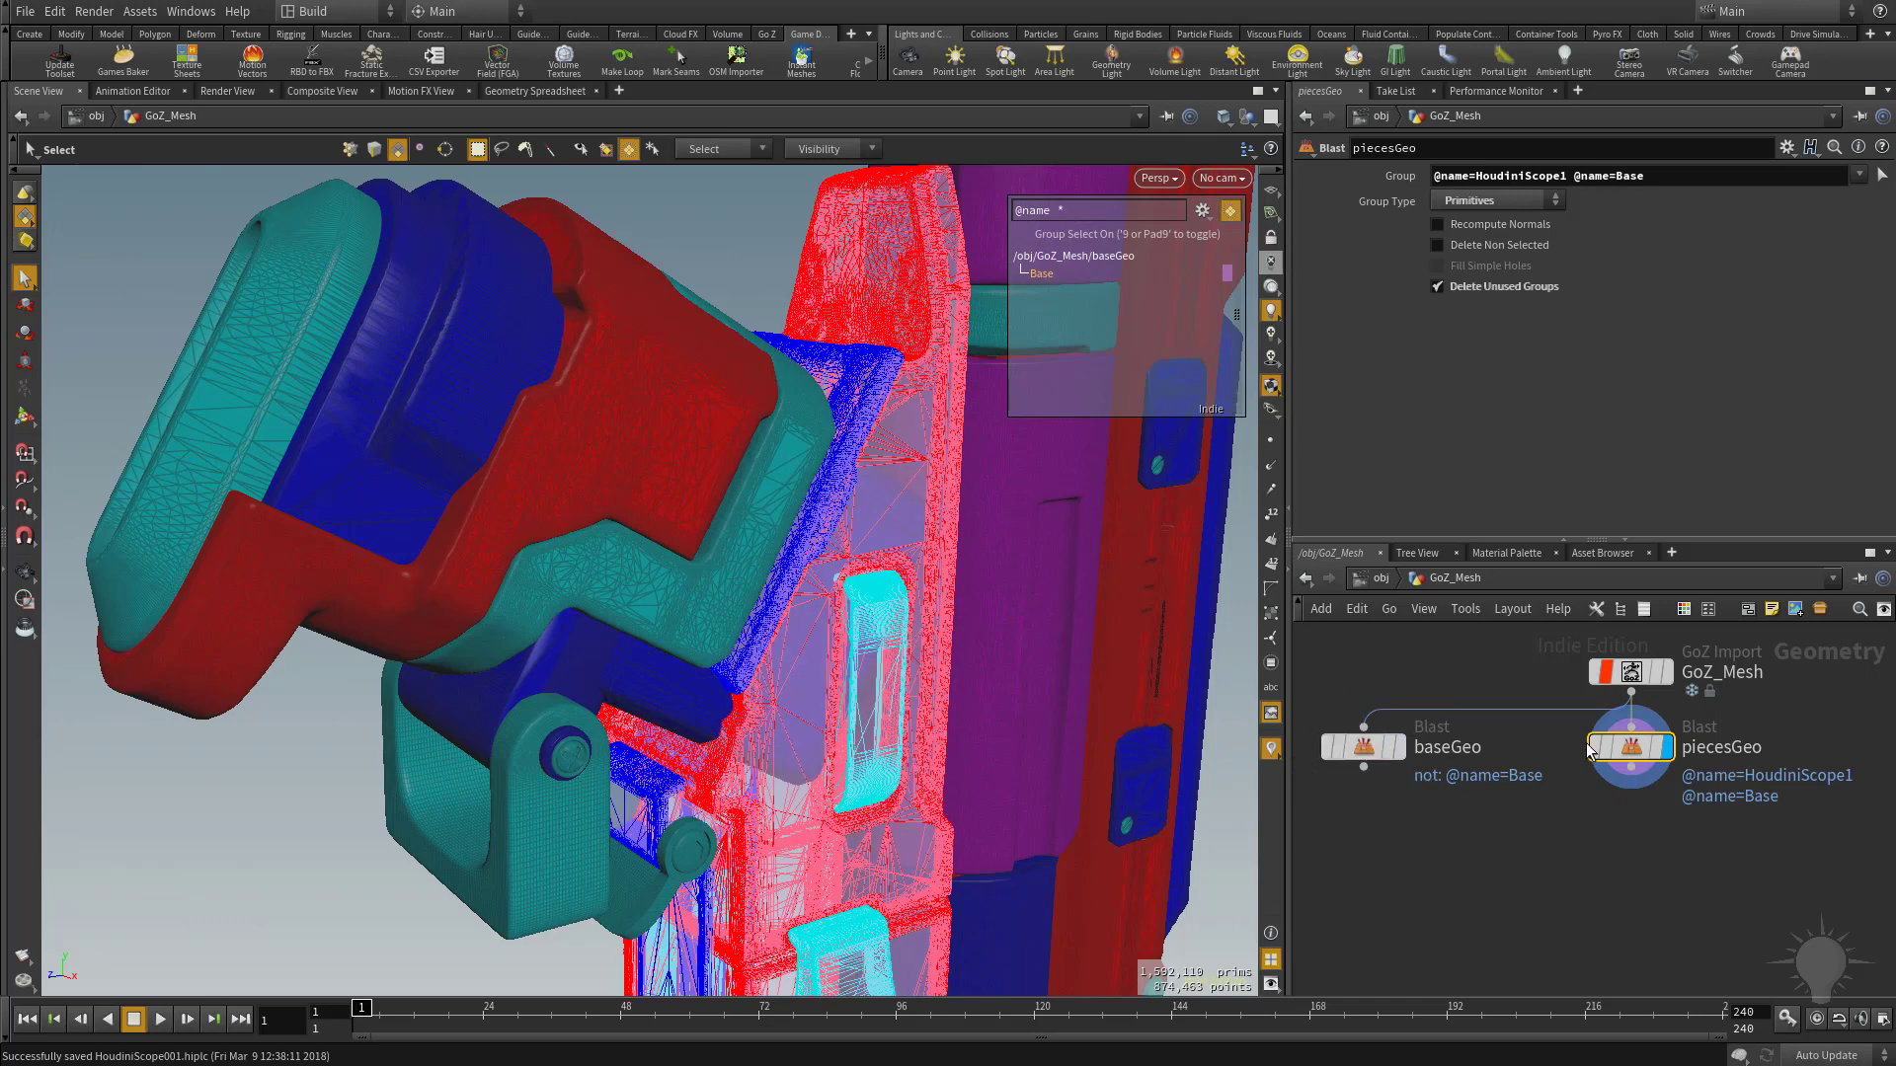
key("Escape")
left_click_drag(381, 253, 421, 355)
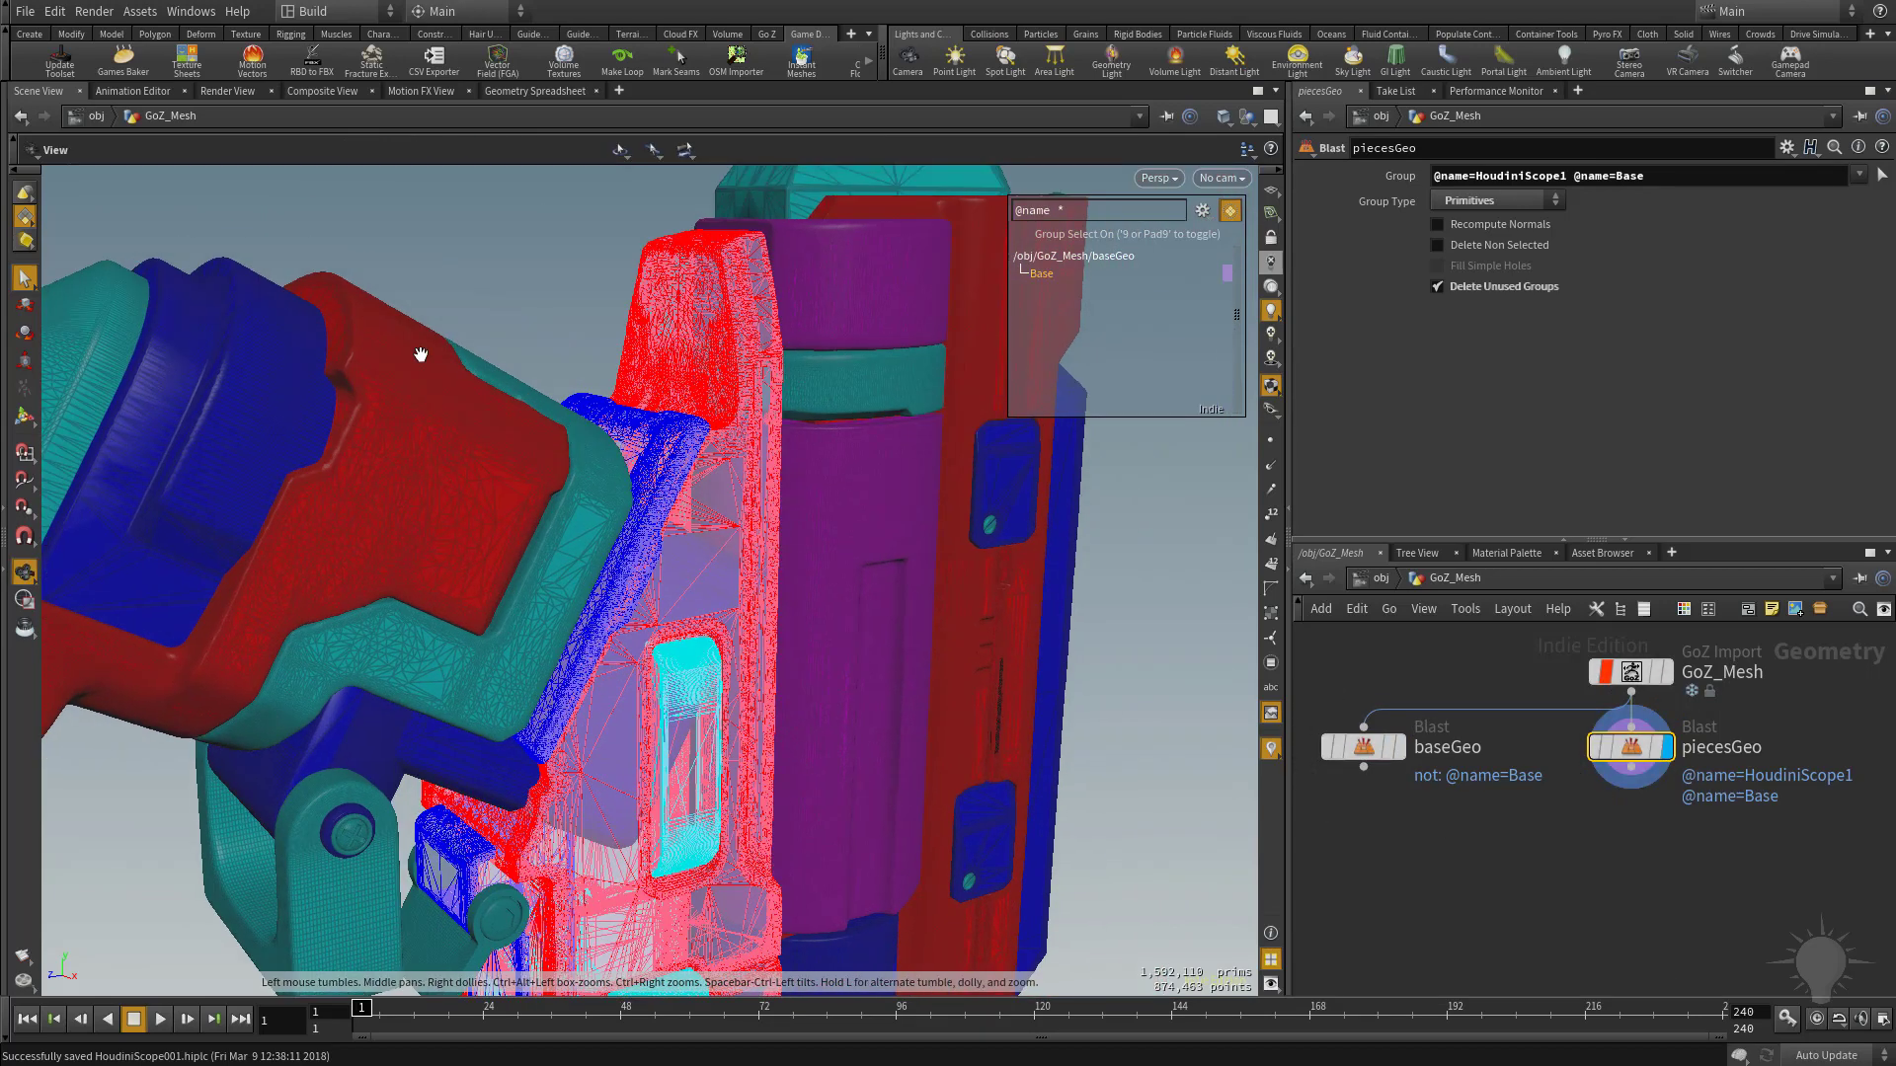
key("s")
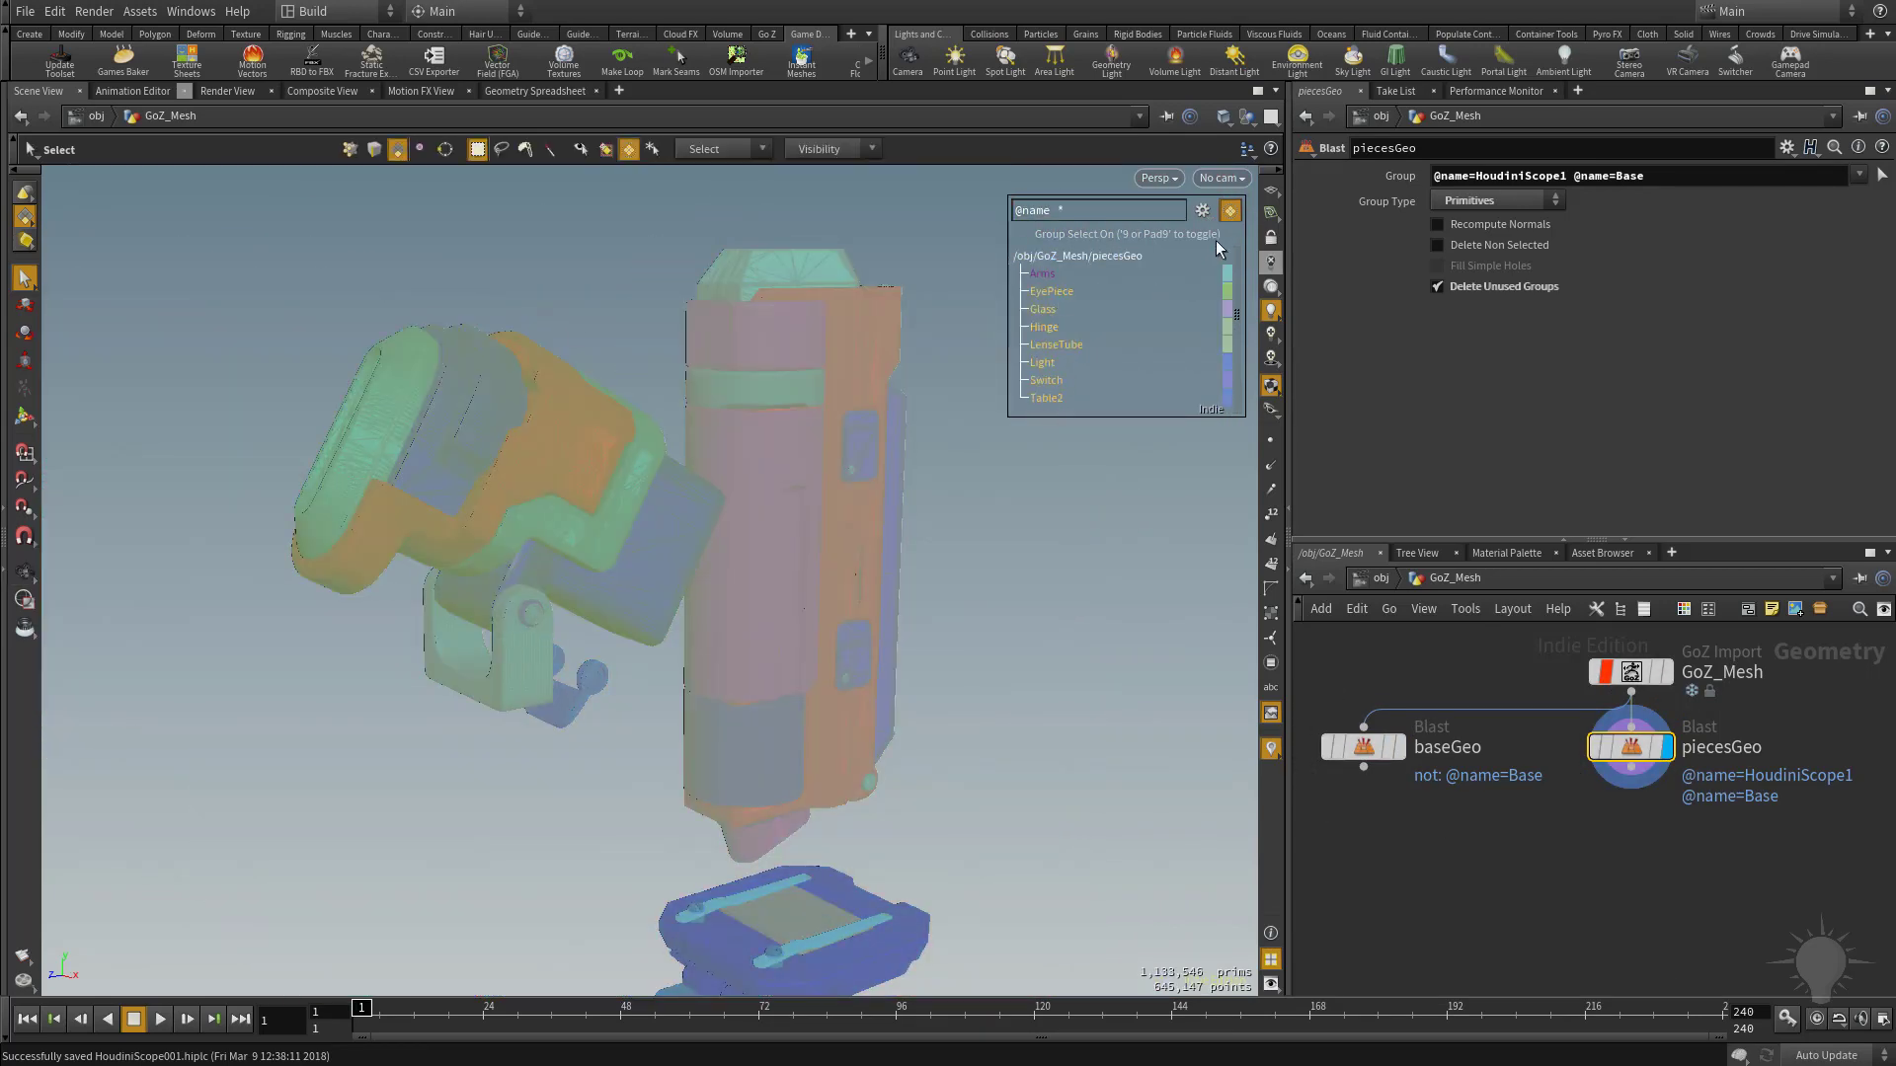
left_click(1231, 212)
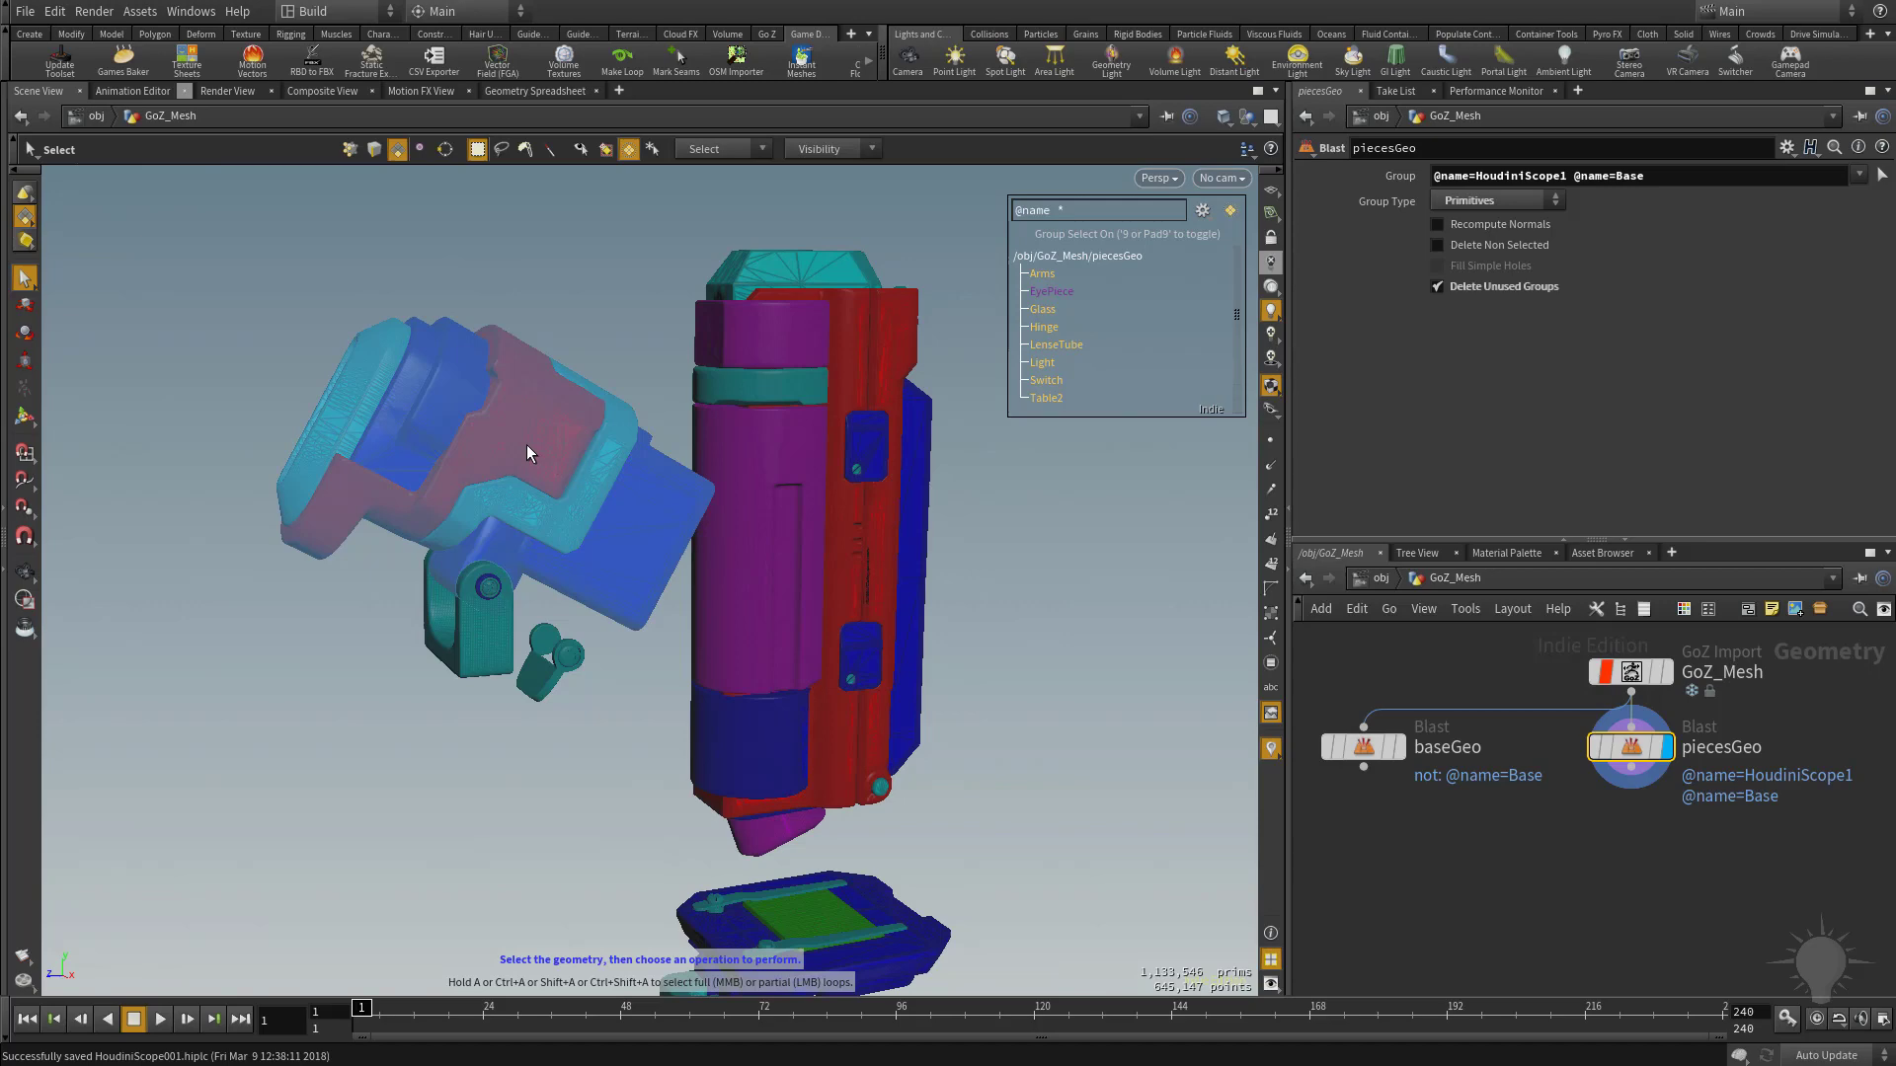
Step: Orbit and dolly around the eyepiece to inspect the arm, hinge and lens parts
key("Escape")
left_click_drag(516, 423, 839, 537)
scroll(381, 402, "up", 8)
left_click_drag(556, 507, 613, 517)
key("s")
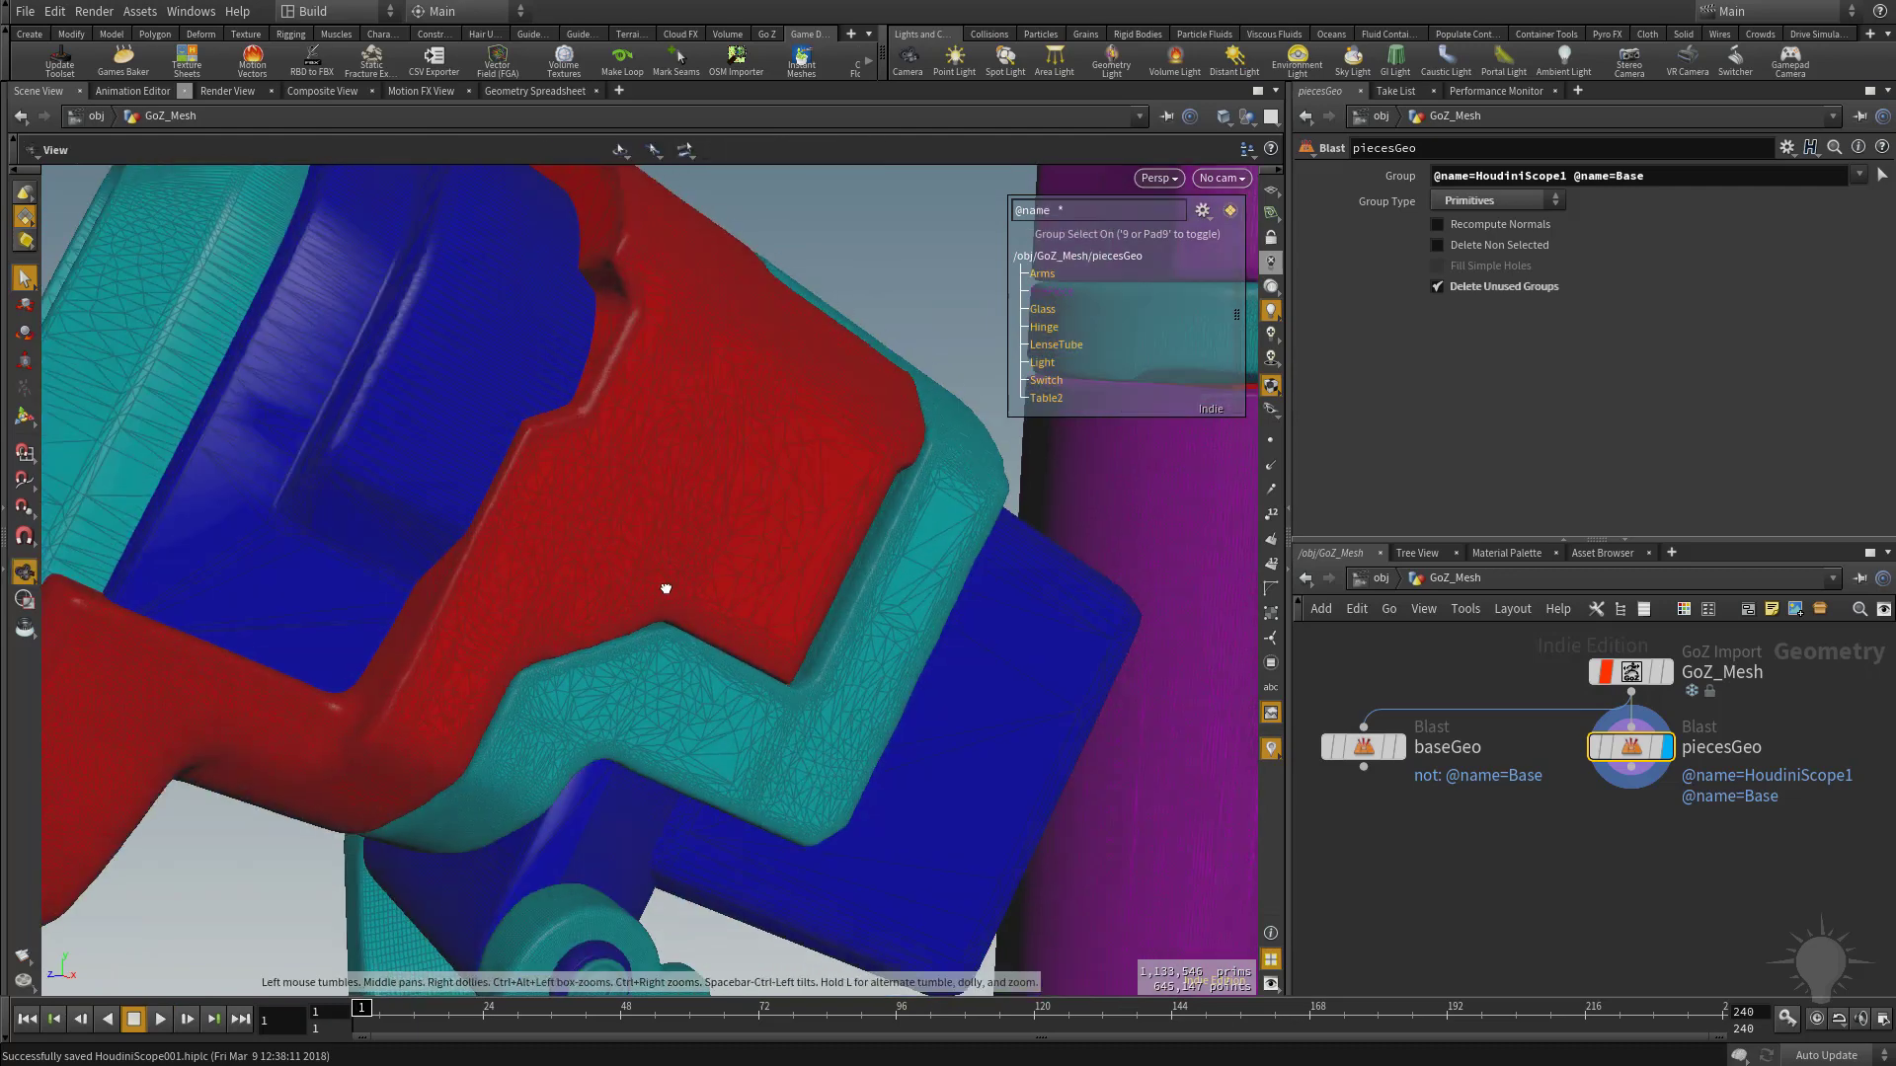
left_click_drag(664, 588, 548, 300, "alt")
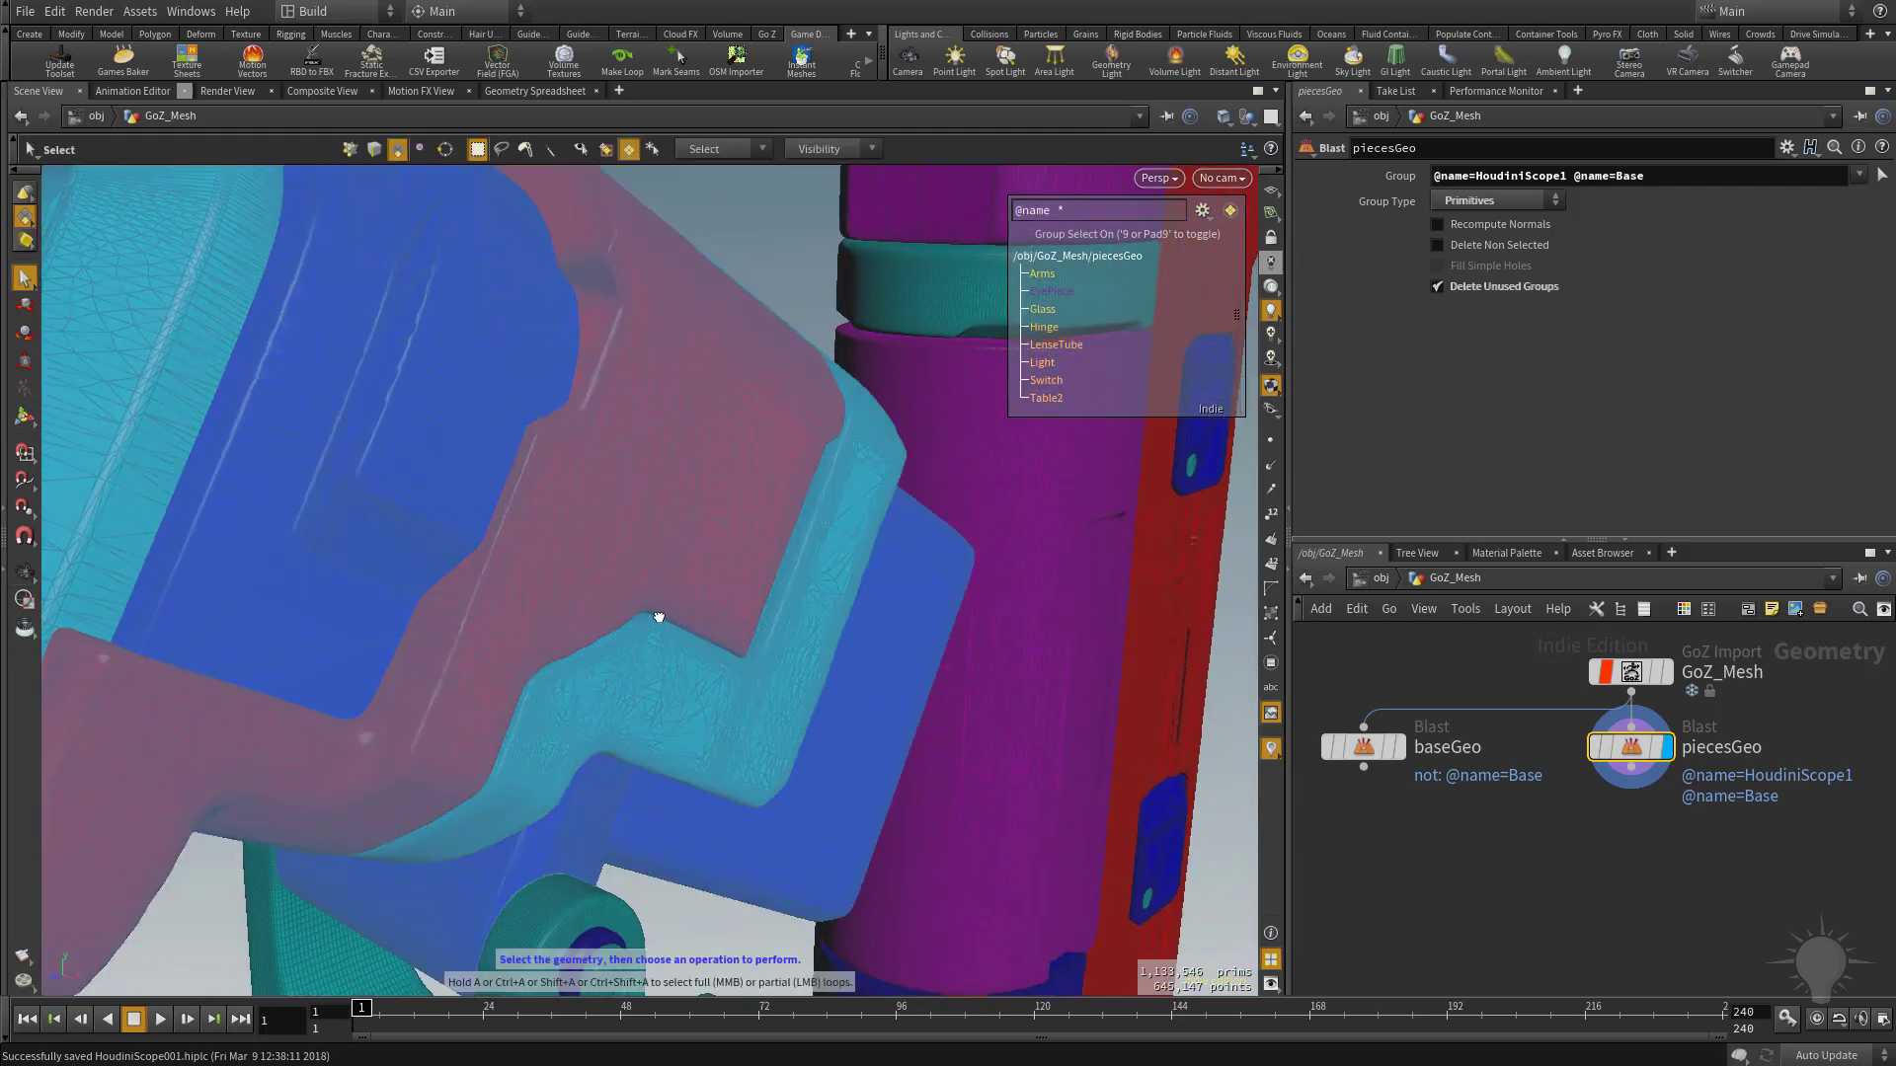
left_click_drag(659, 617, 748, 652, "alt")
left_click_drag(599, 607, 420, 708, "alt")
left_click_drag(453, 639, 618, 622, "alt")
right_click_drag(618, 622, 901, 664)
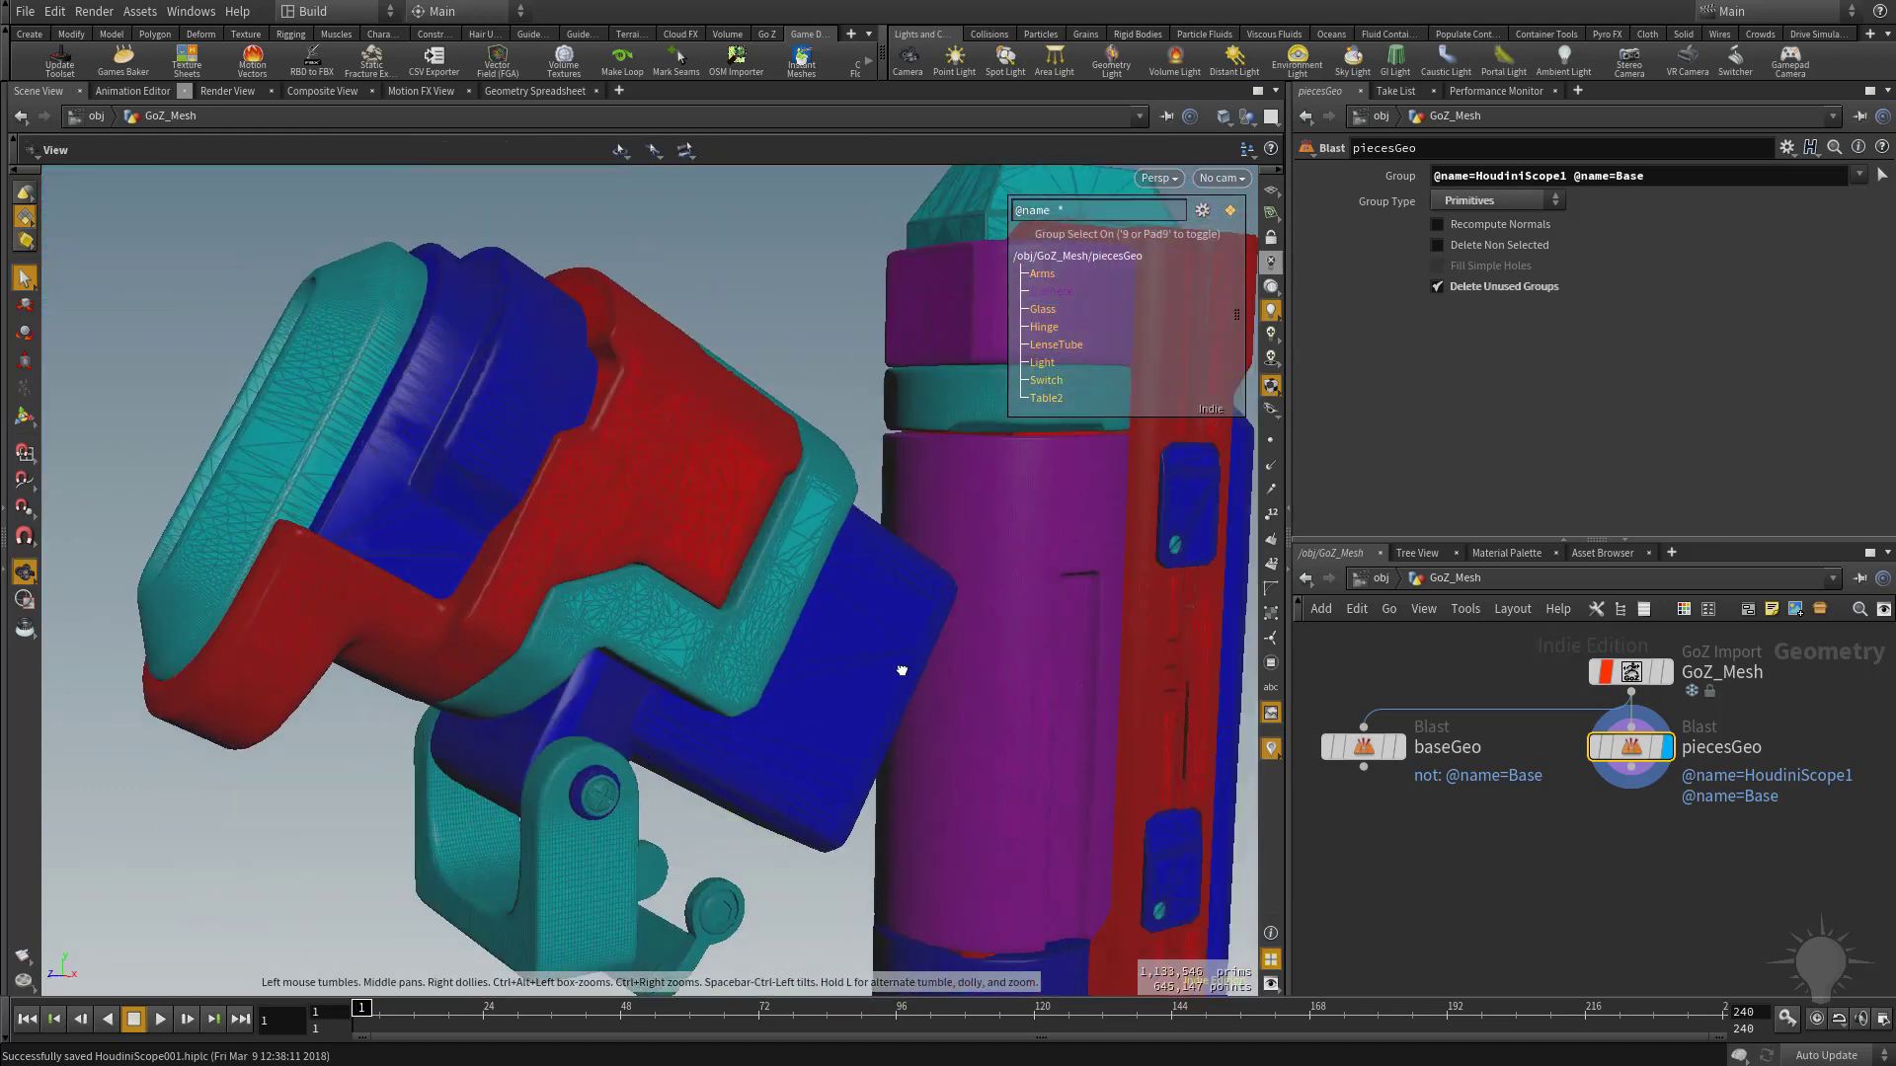
key("s")
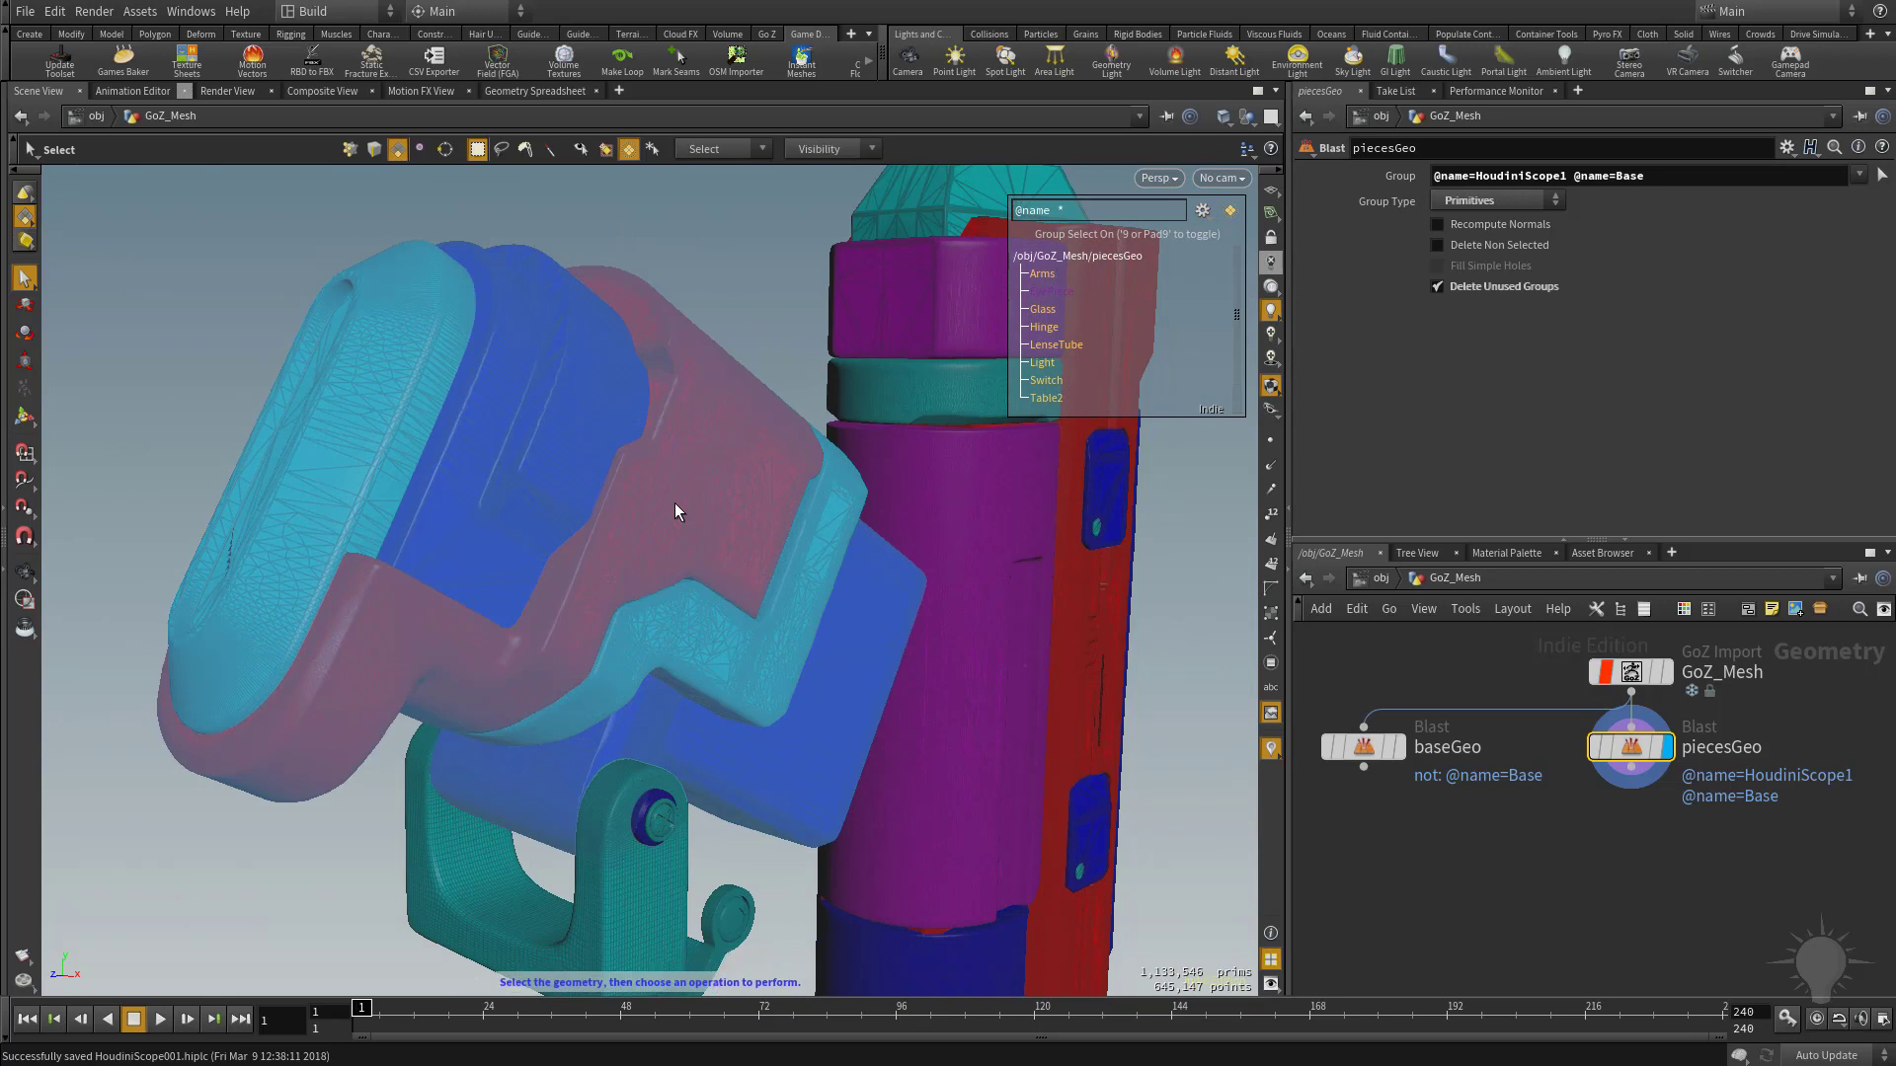
Step: Add a Blast node, blast1, under piecesGeo and display its output
right_click_drag(674, 512, 382, 435, "alt")
left_click_drag(382, 435, 592, 612, "alt")
key("Tab")
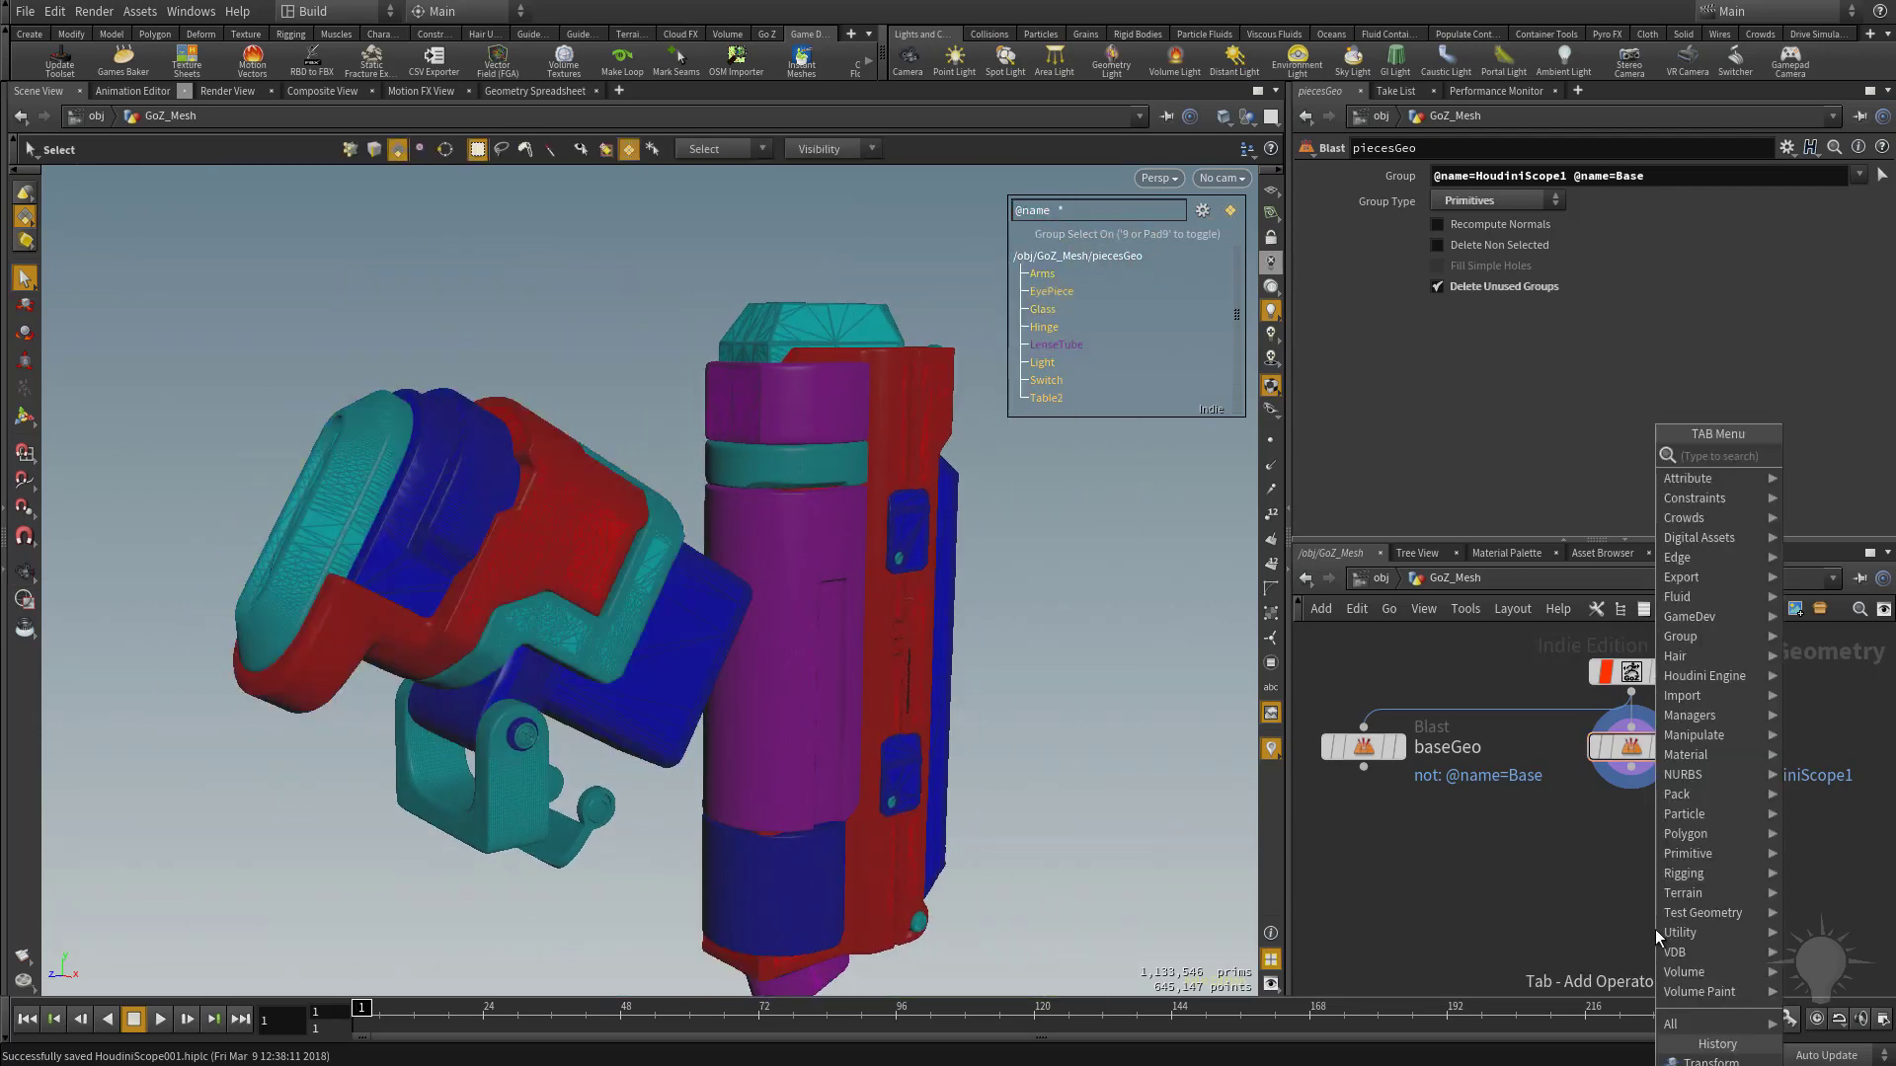
type("blat")
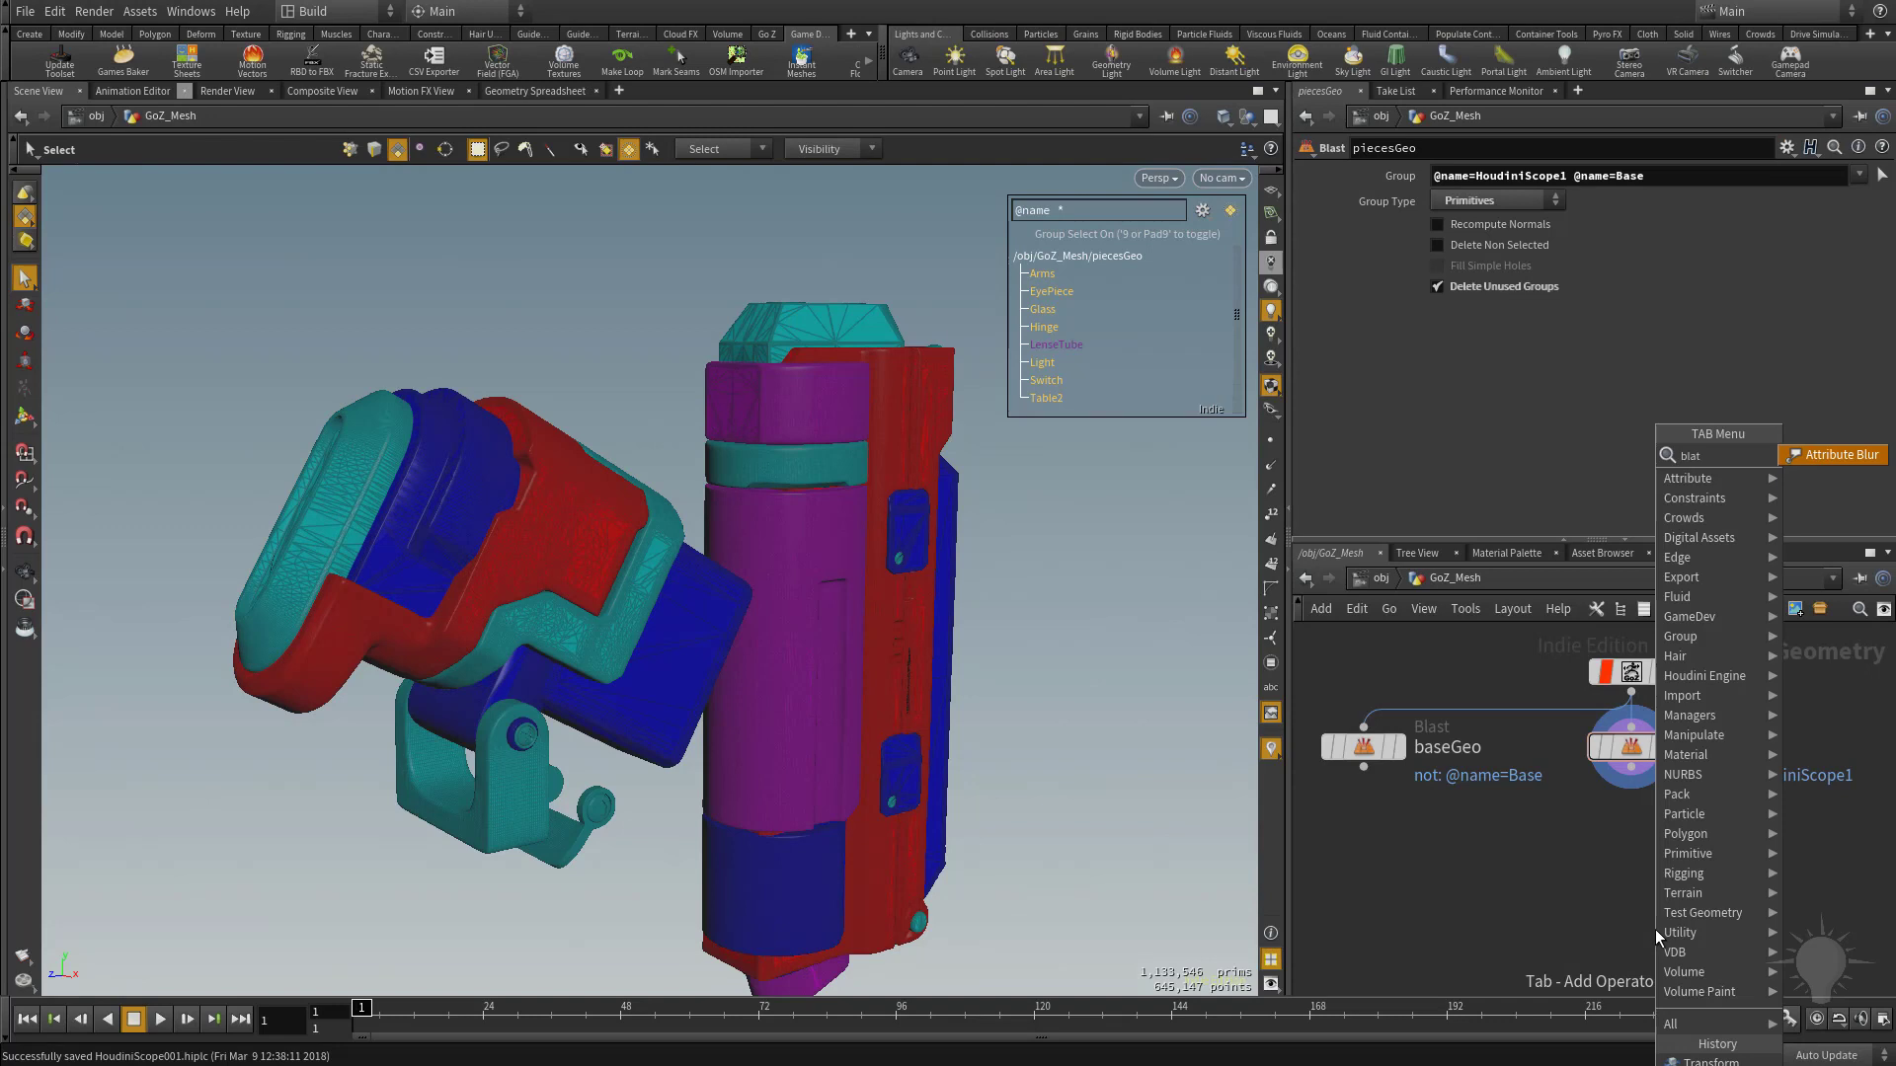
key("Return")
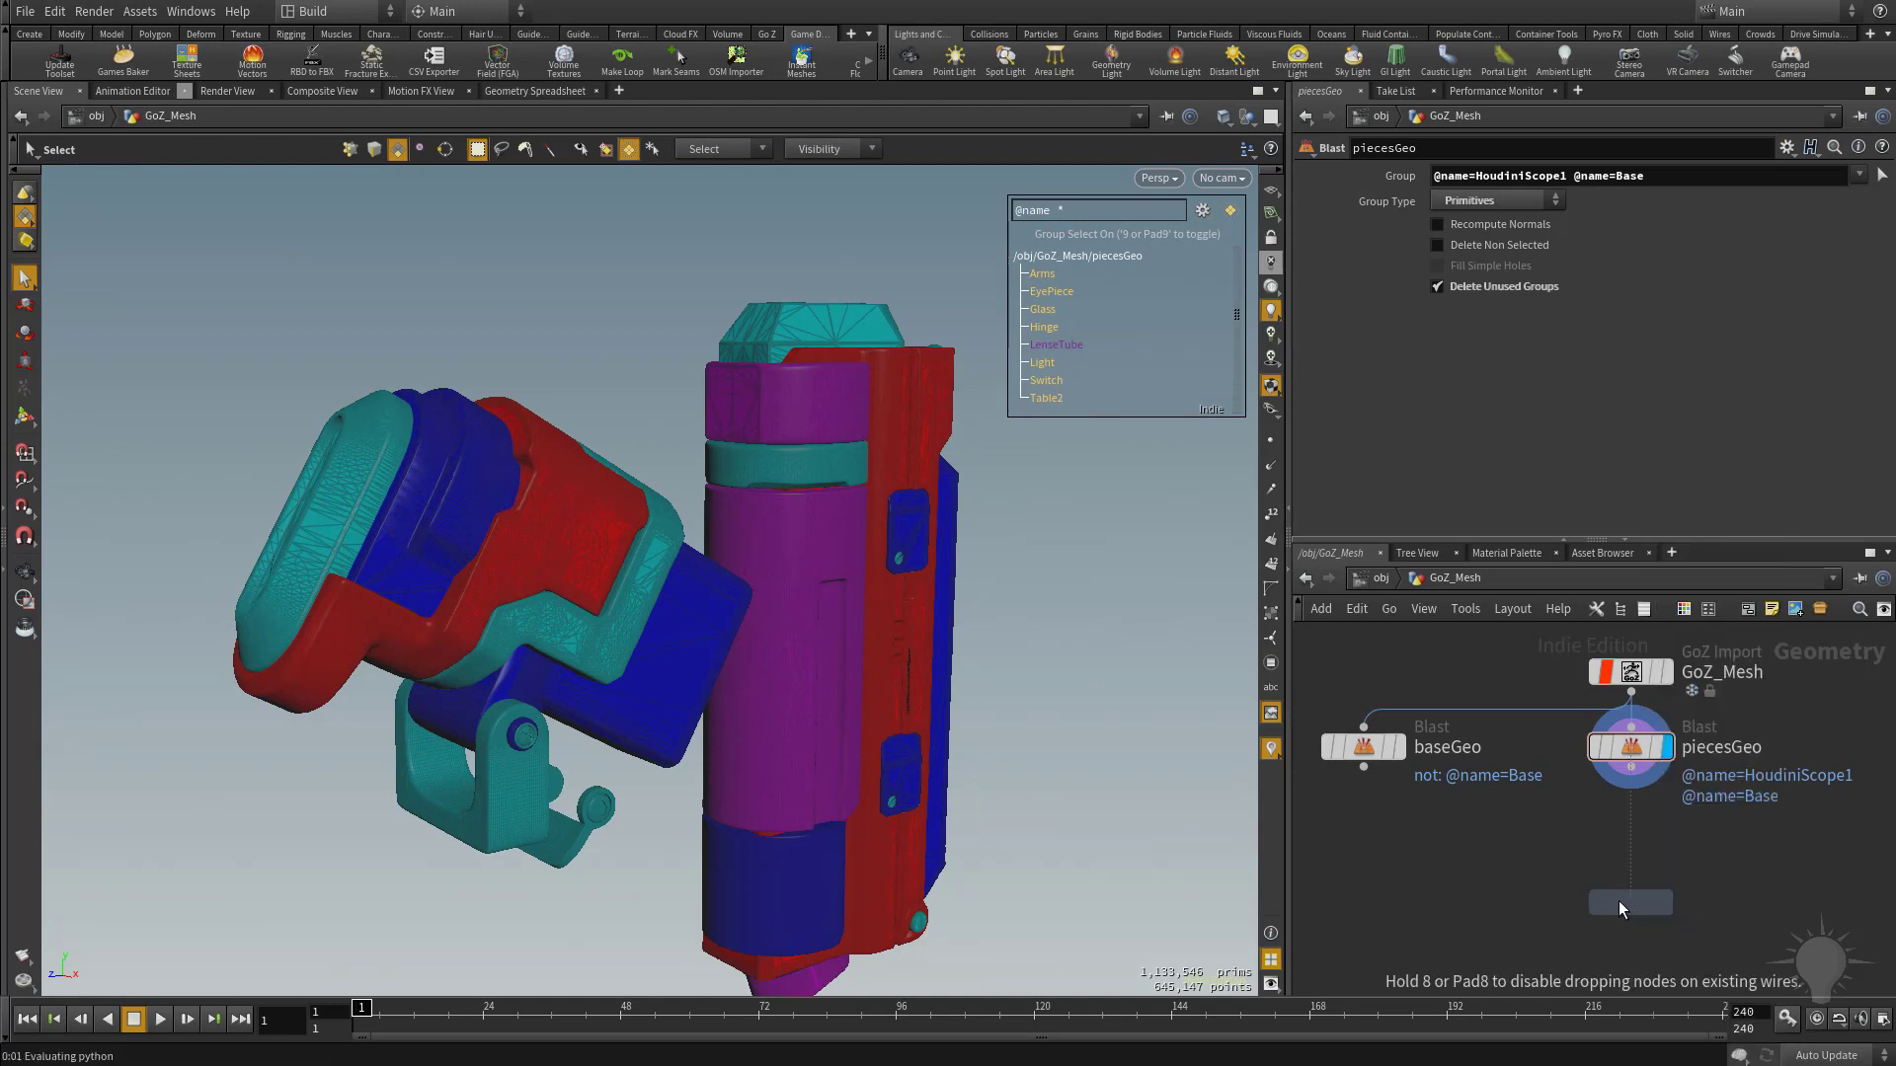
left_click(1622, 898)
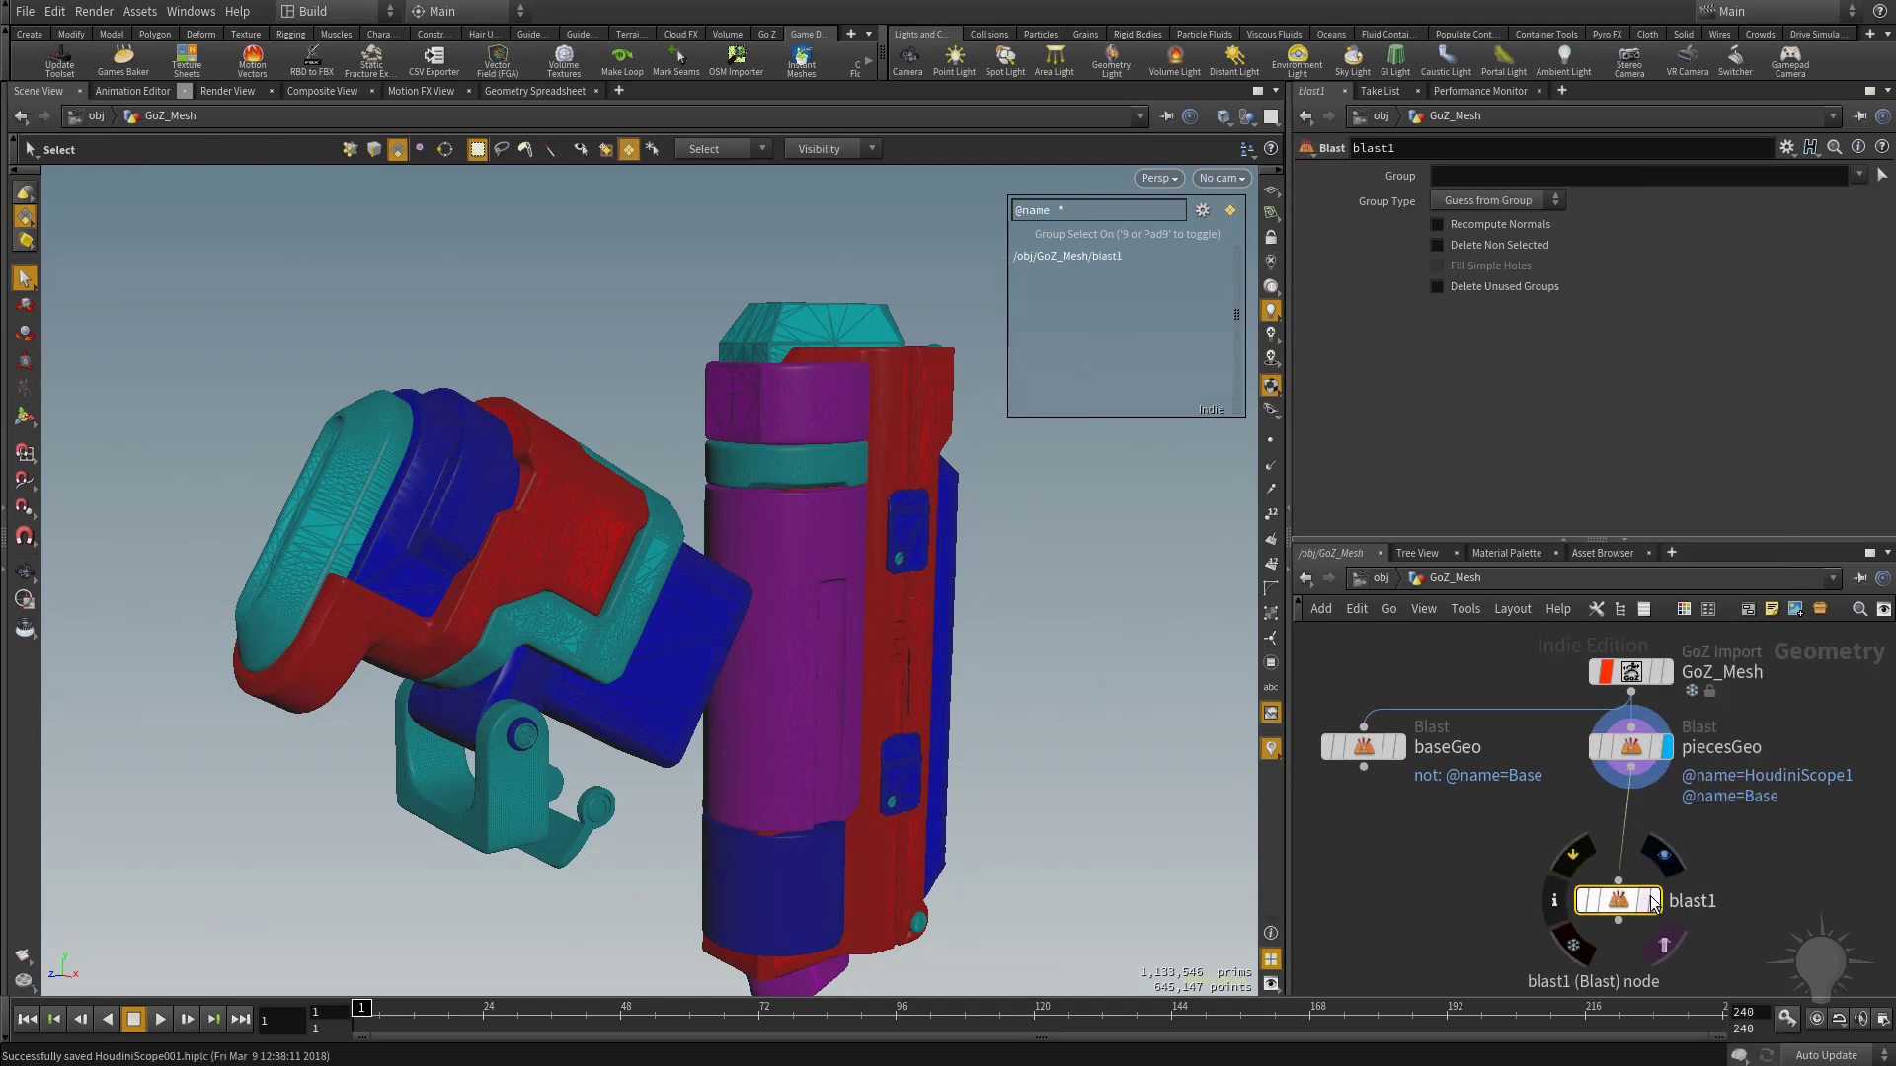
left_click(1664, 855)
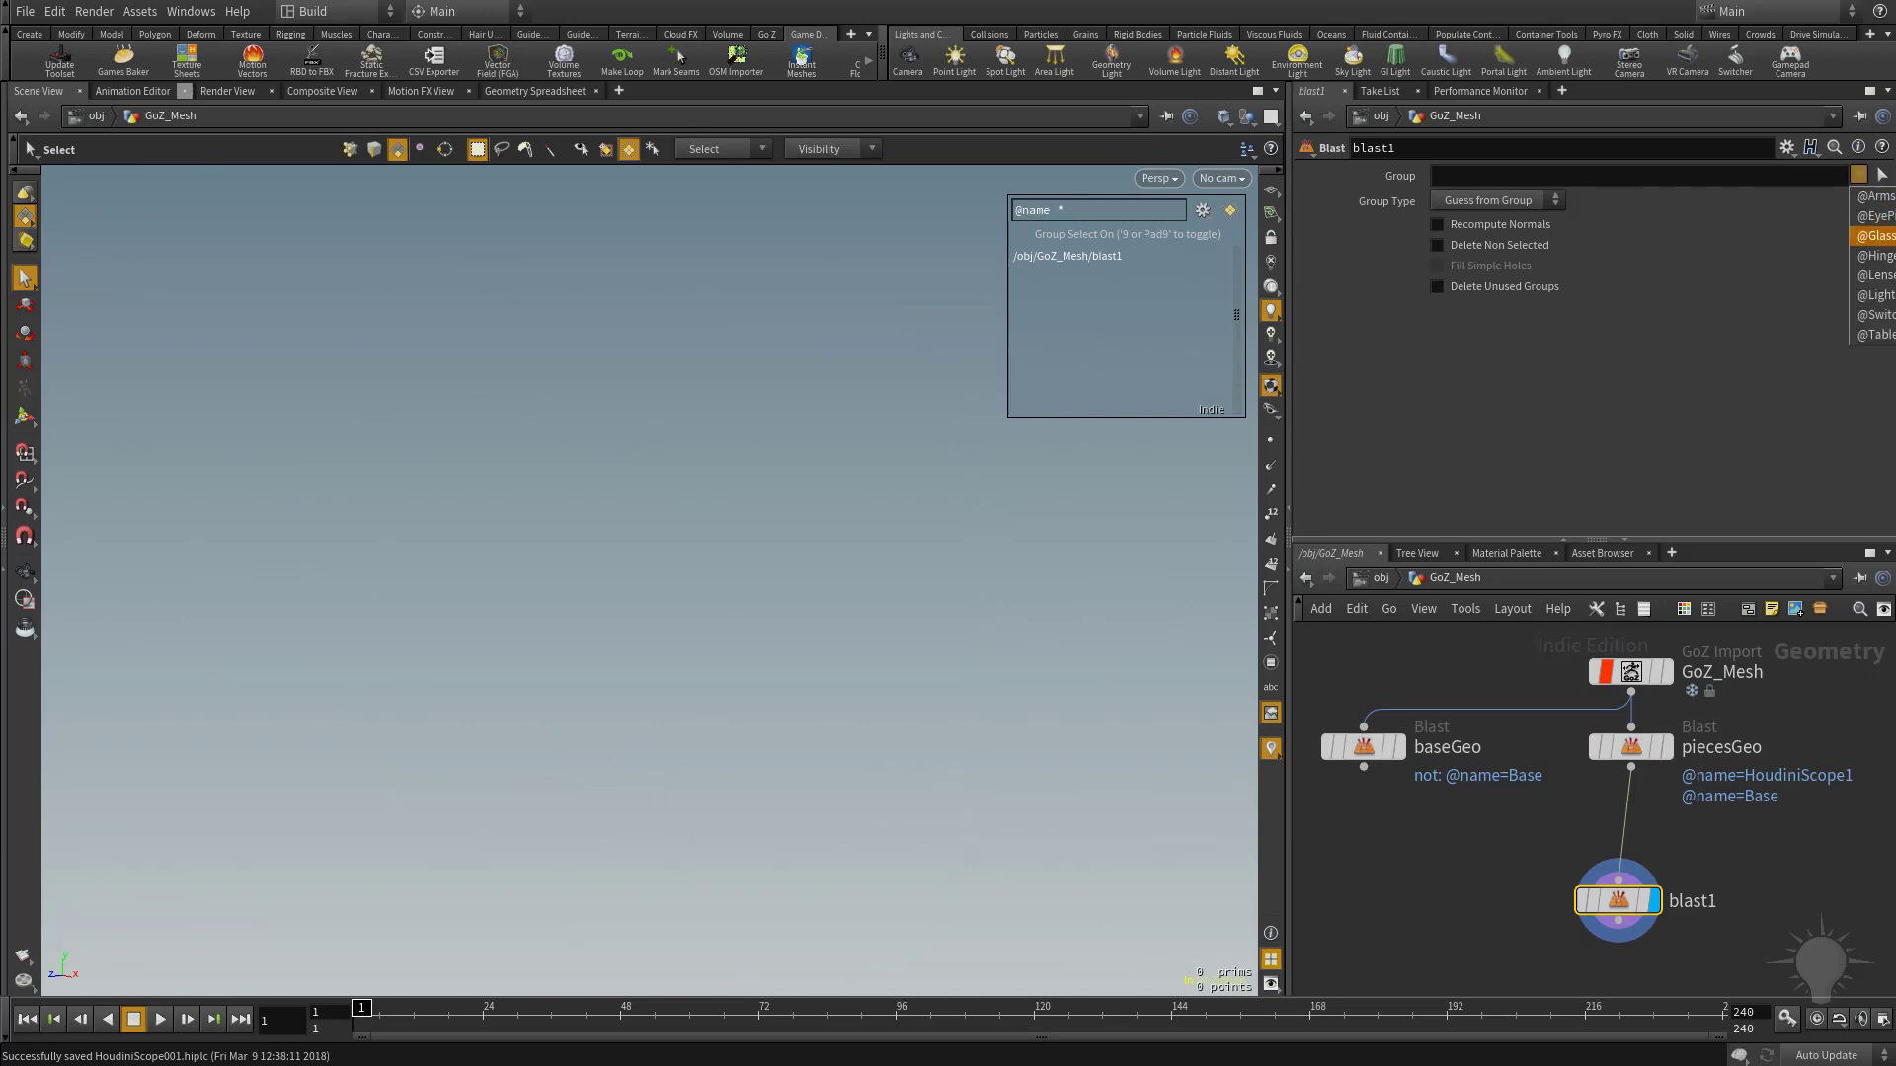
type("@name=EyePiece")
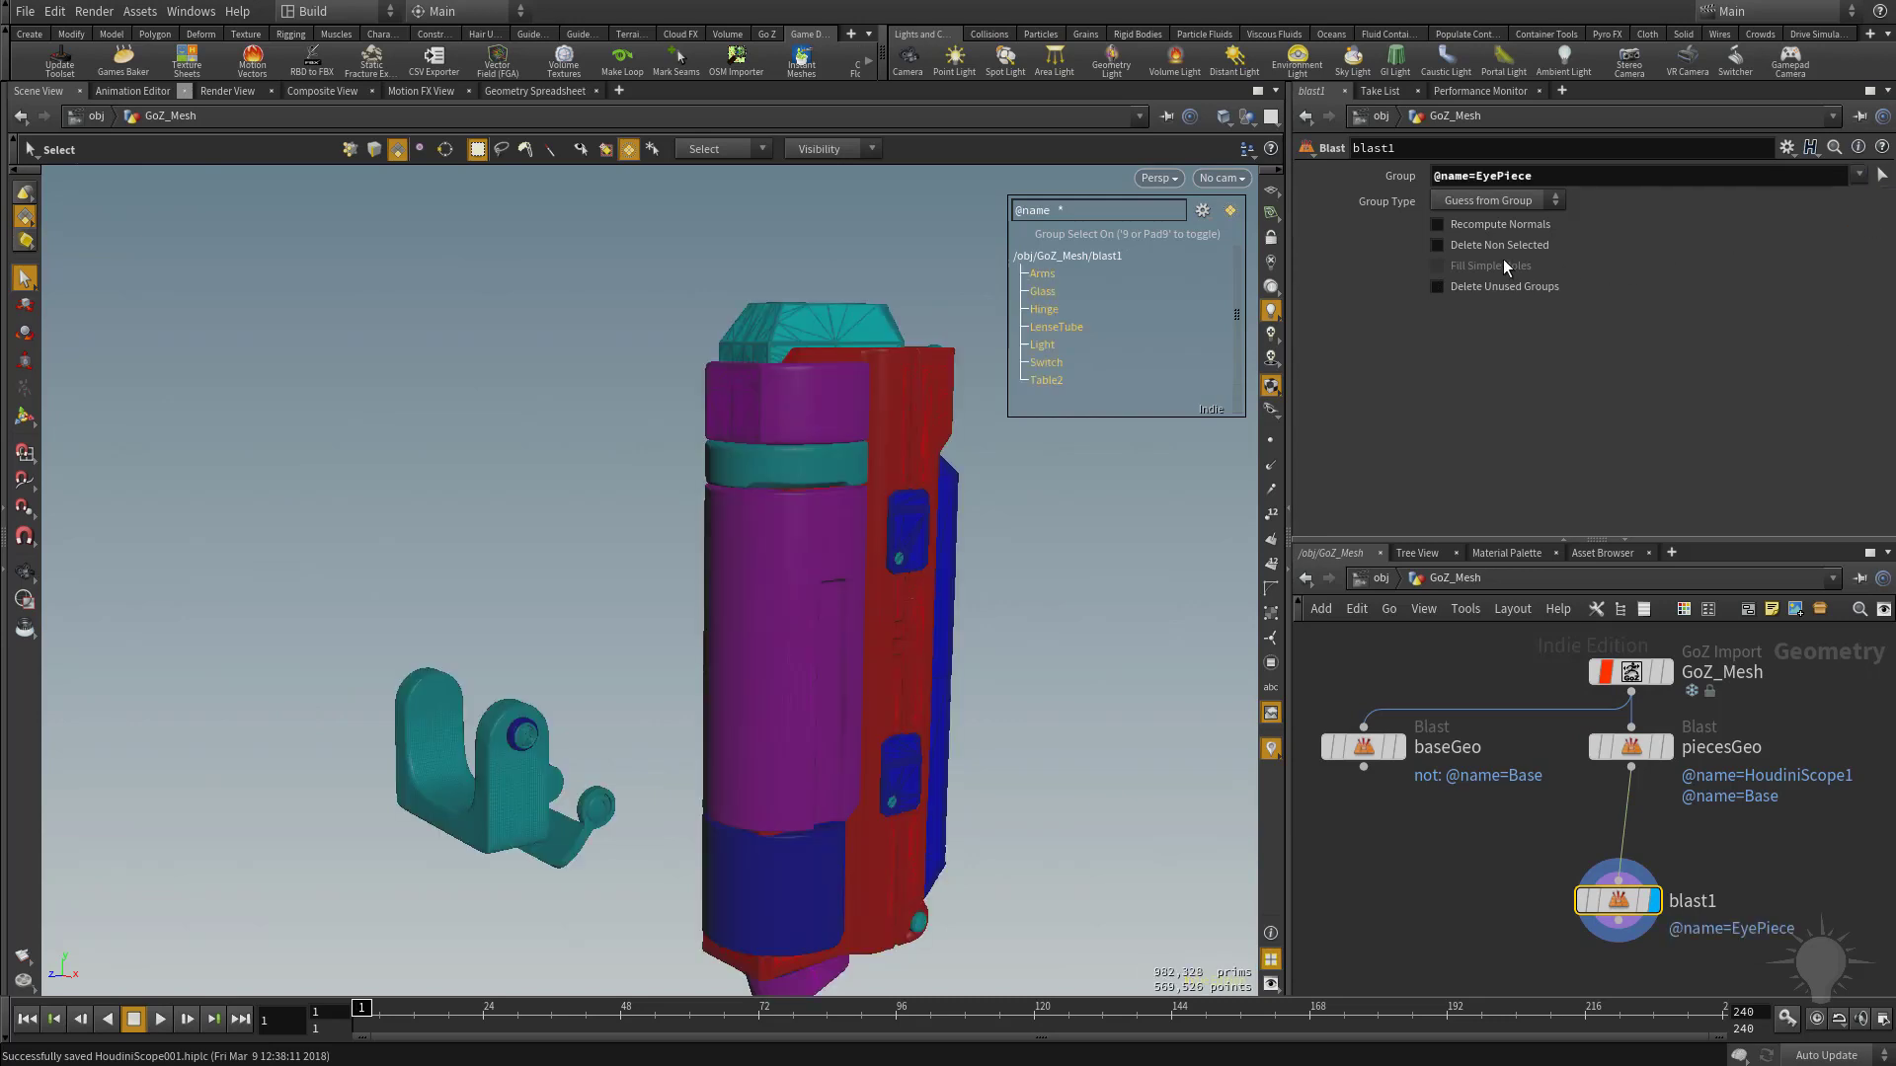
left_click(1438, 249)
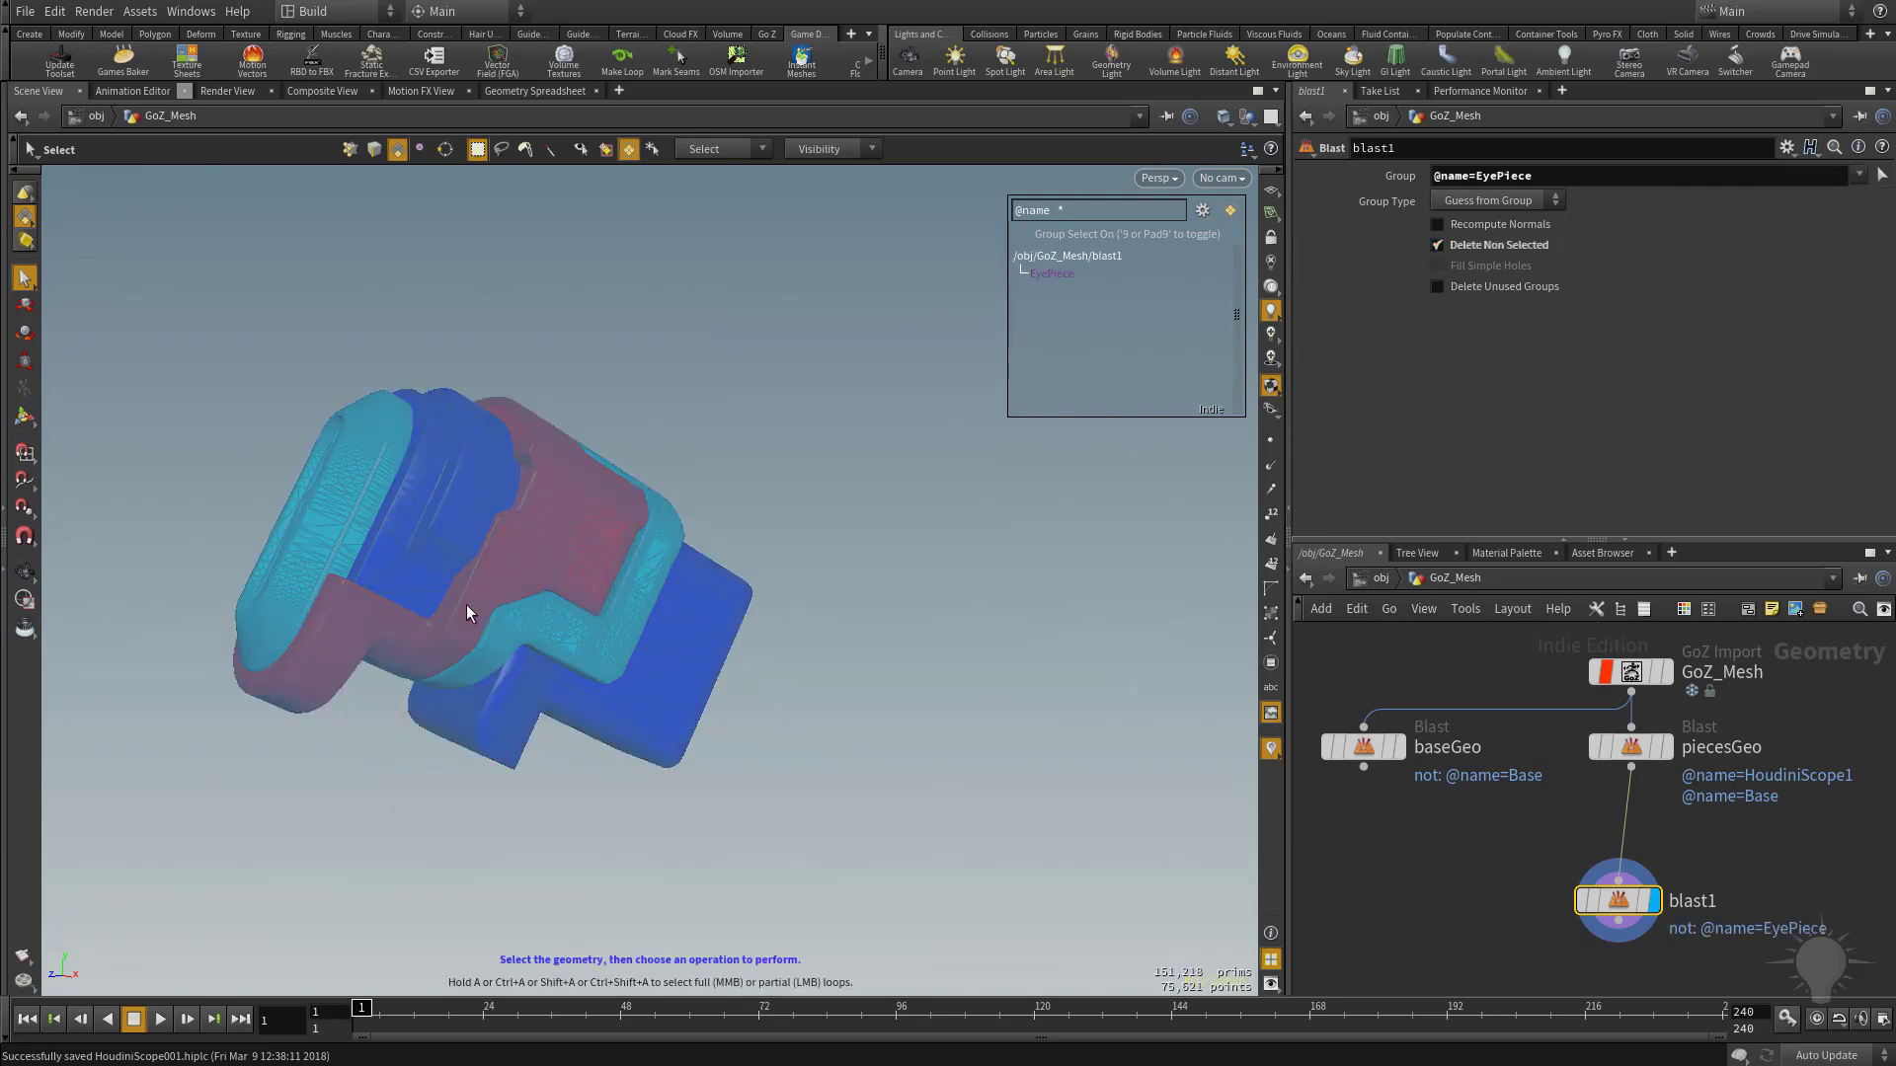
key("Escape")
left_click_drag(470, 613, 681, 375)
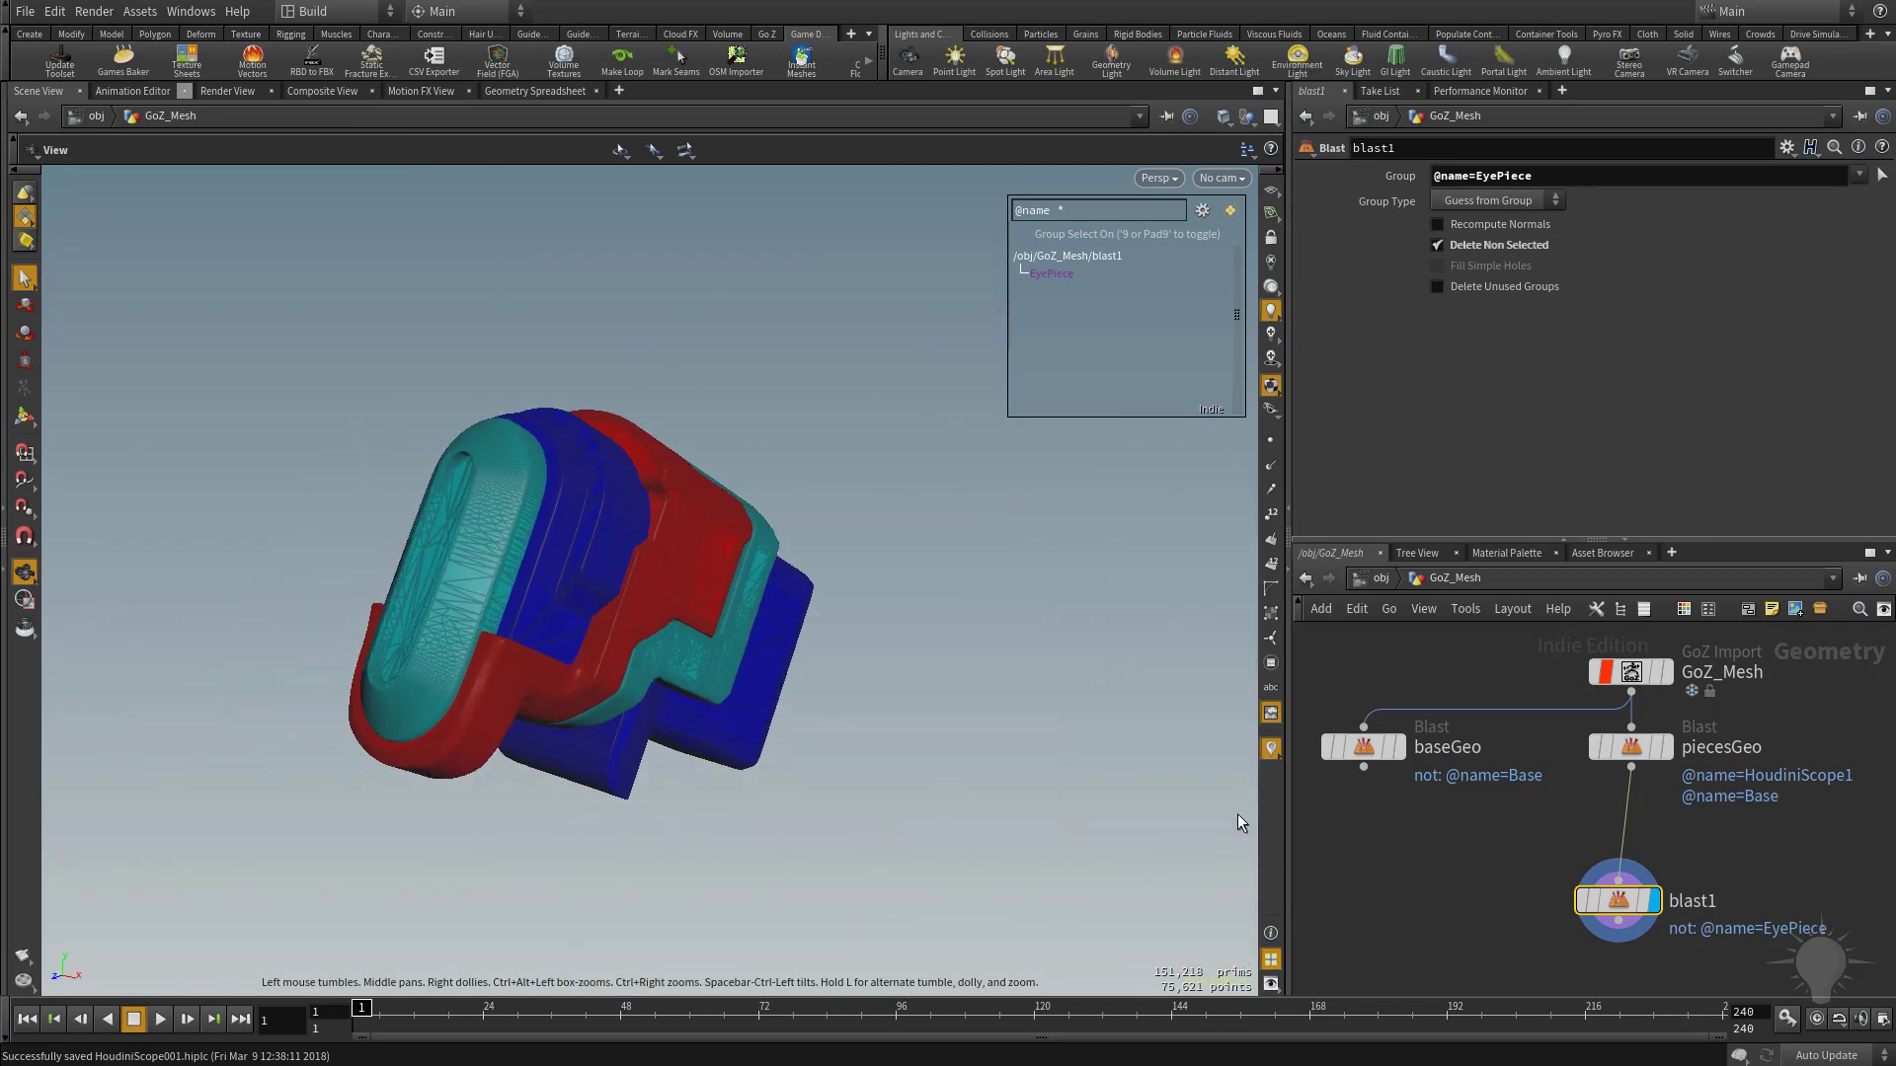
mouse_move(1621, 904)
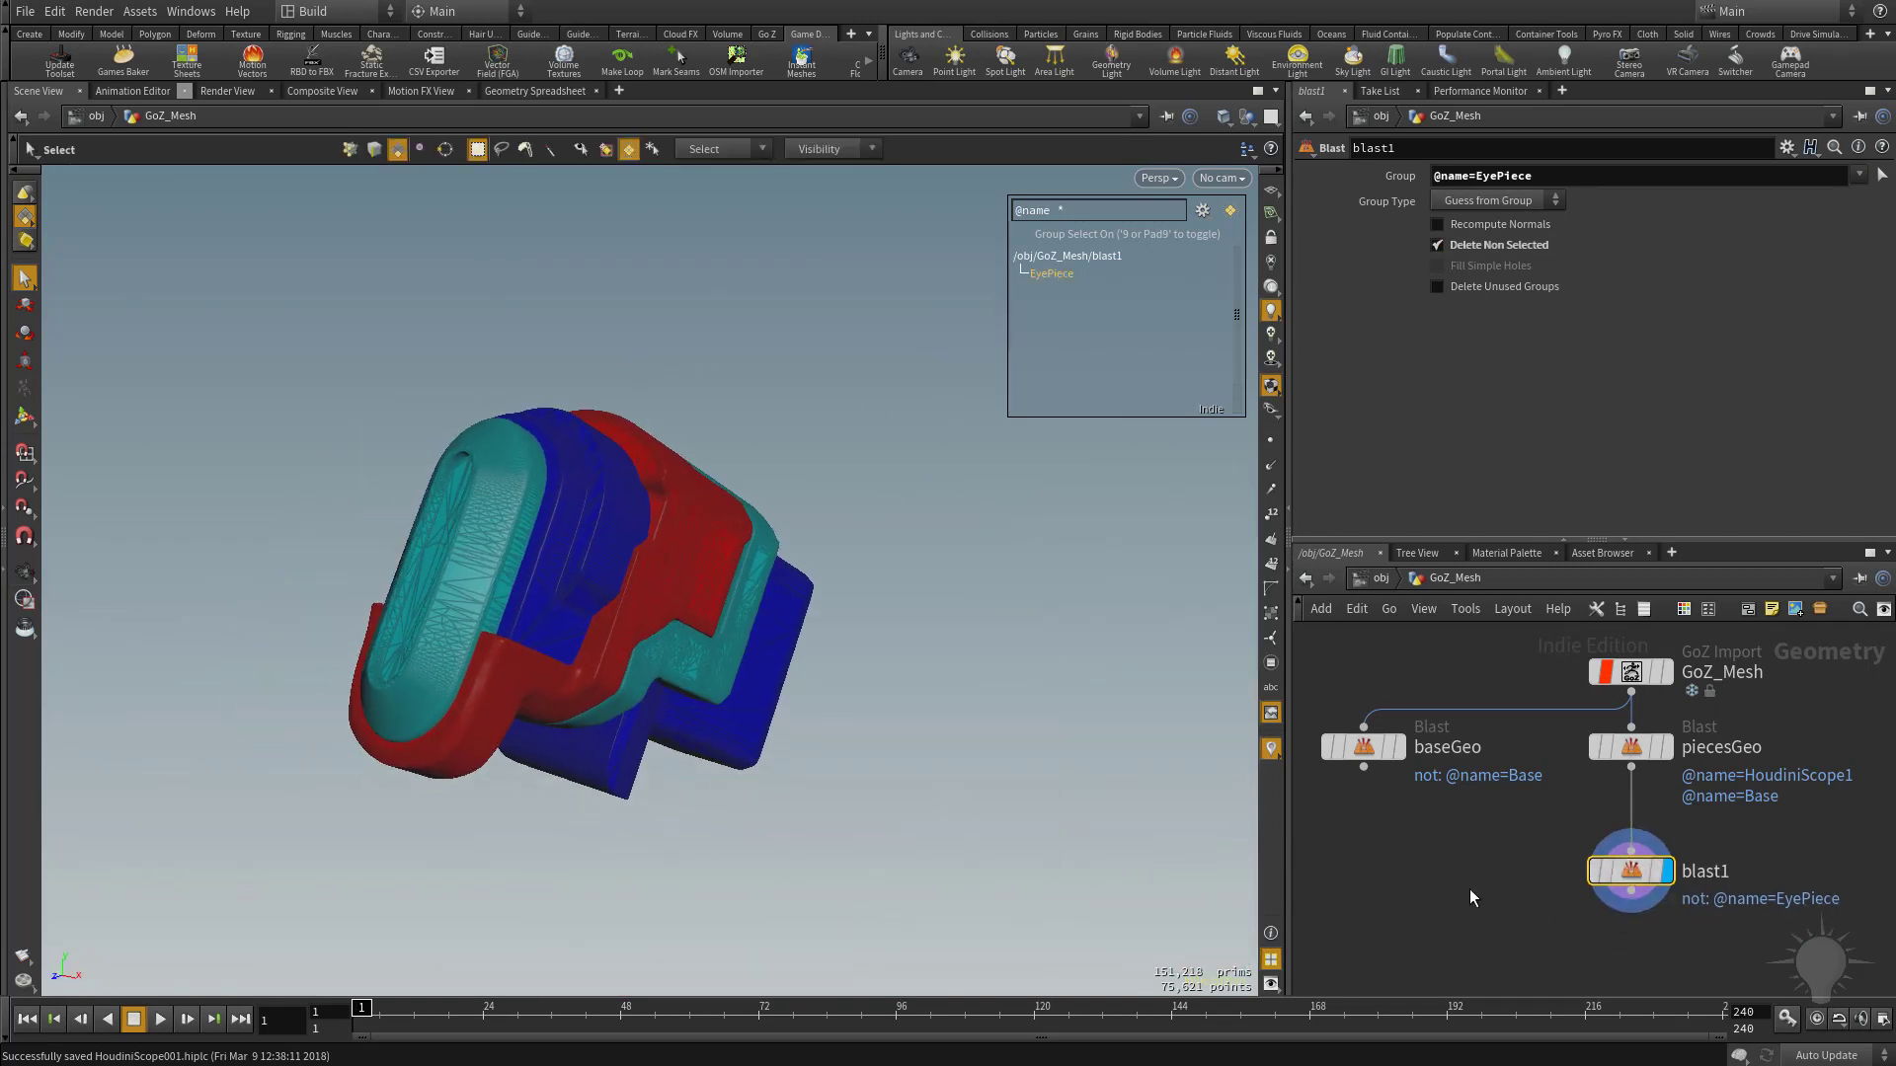
middle_click_drag(1459, 888, 1448, 853)
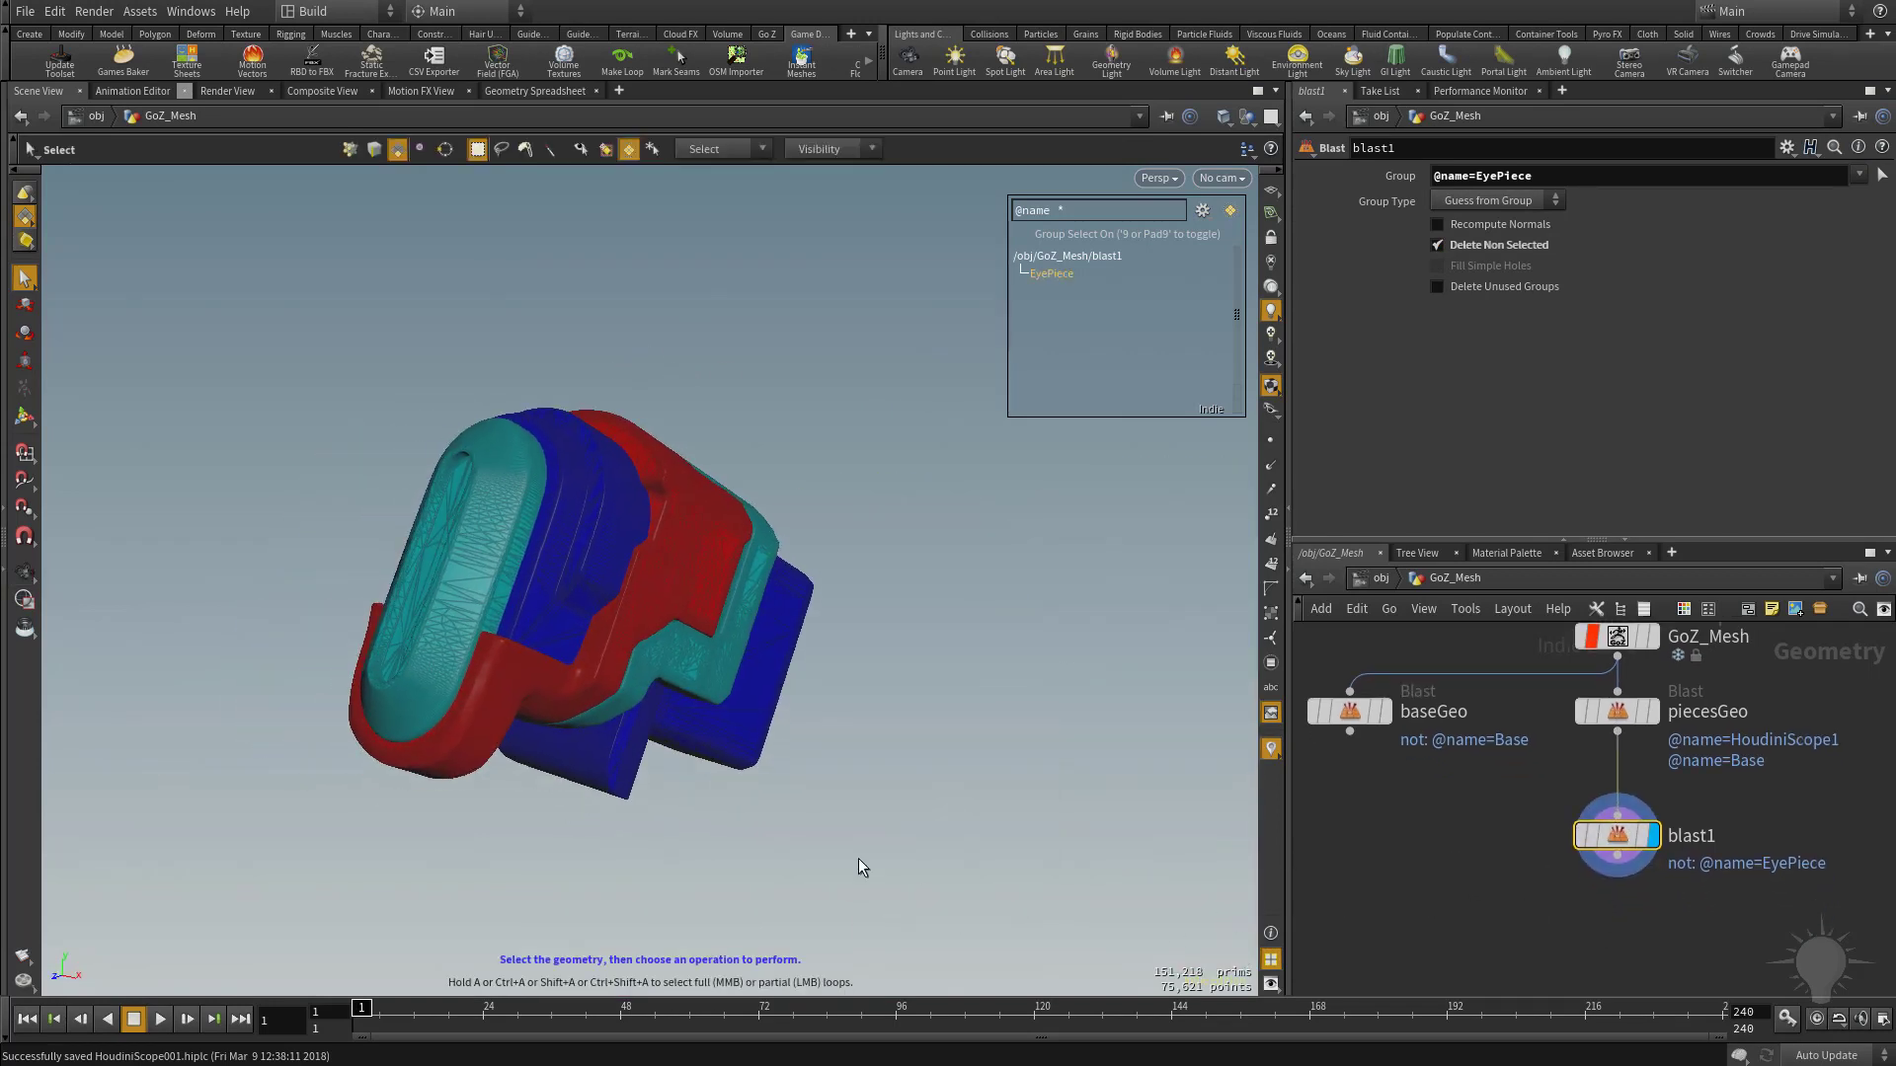
Step: Add a VDB from Polygons node to the network via the 'vdb' search
left_click(1424, 892)
key("Tab")
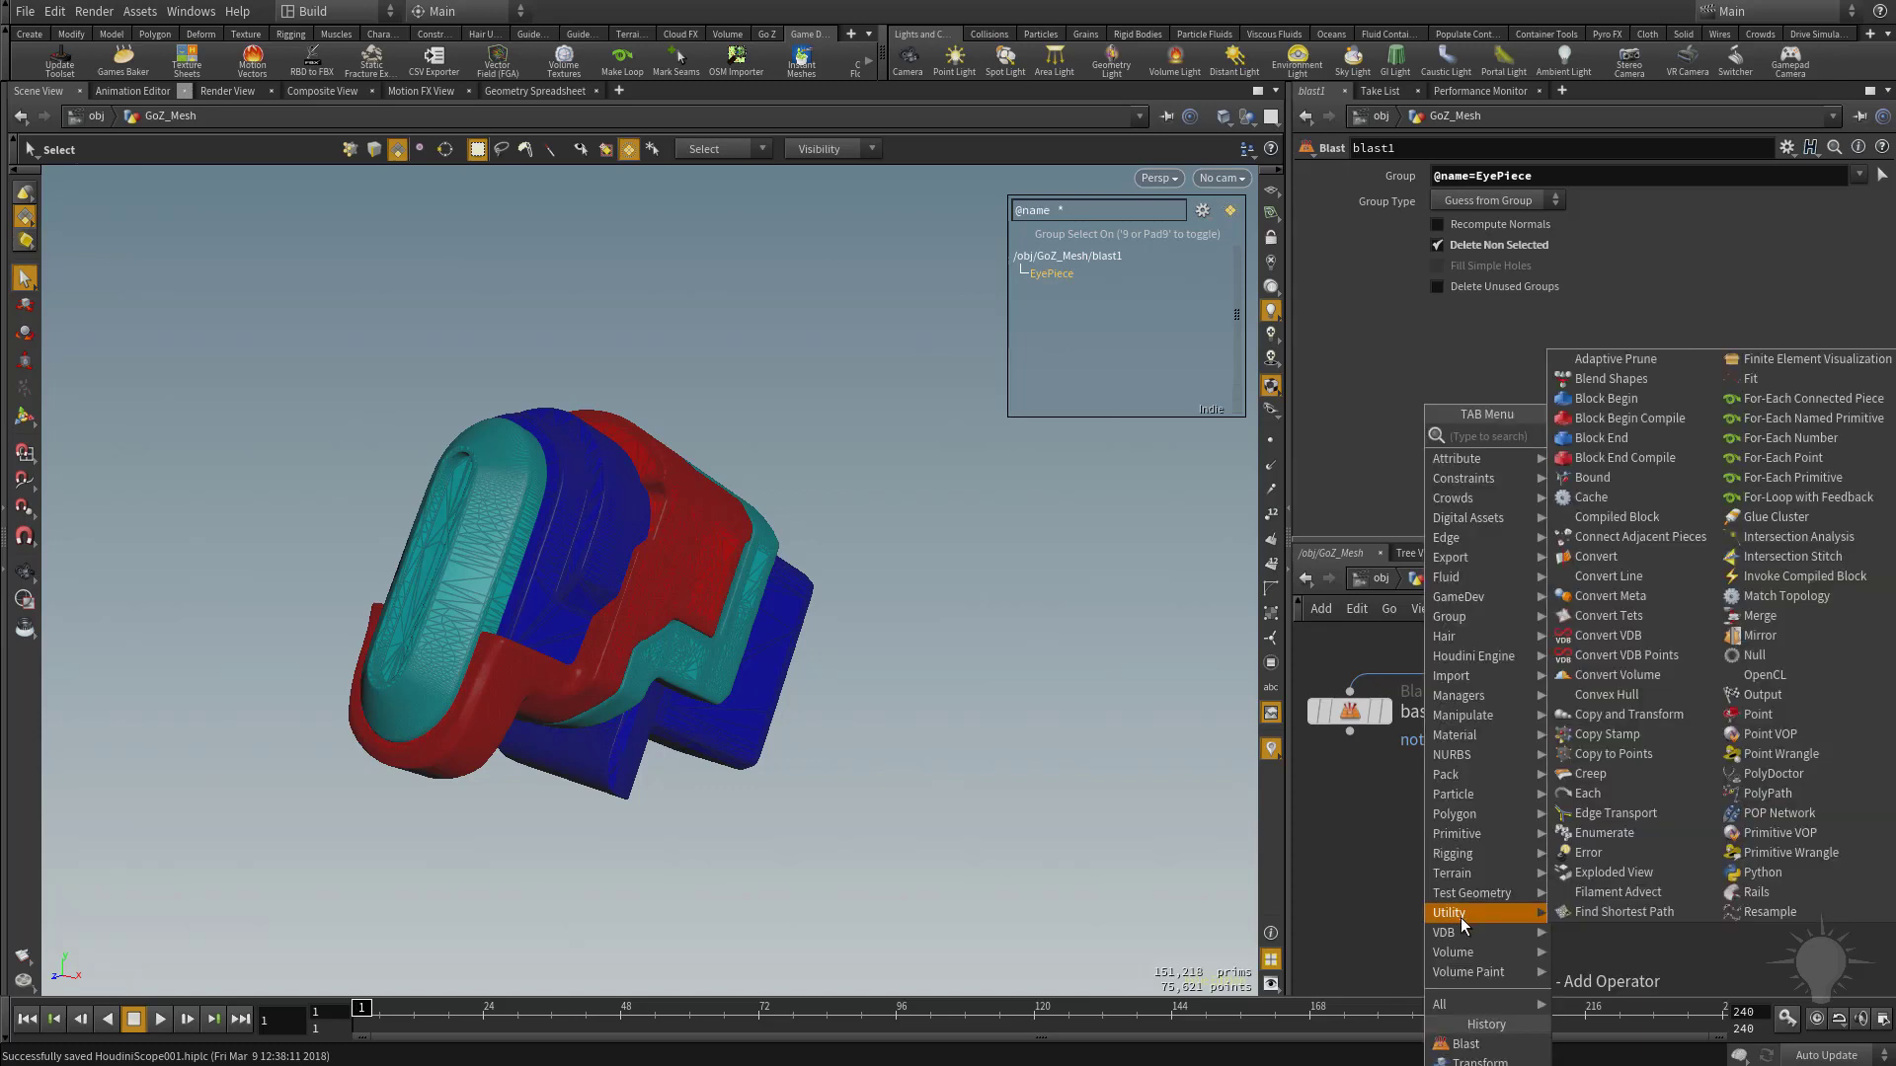
mouse_move(1455, 936)
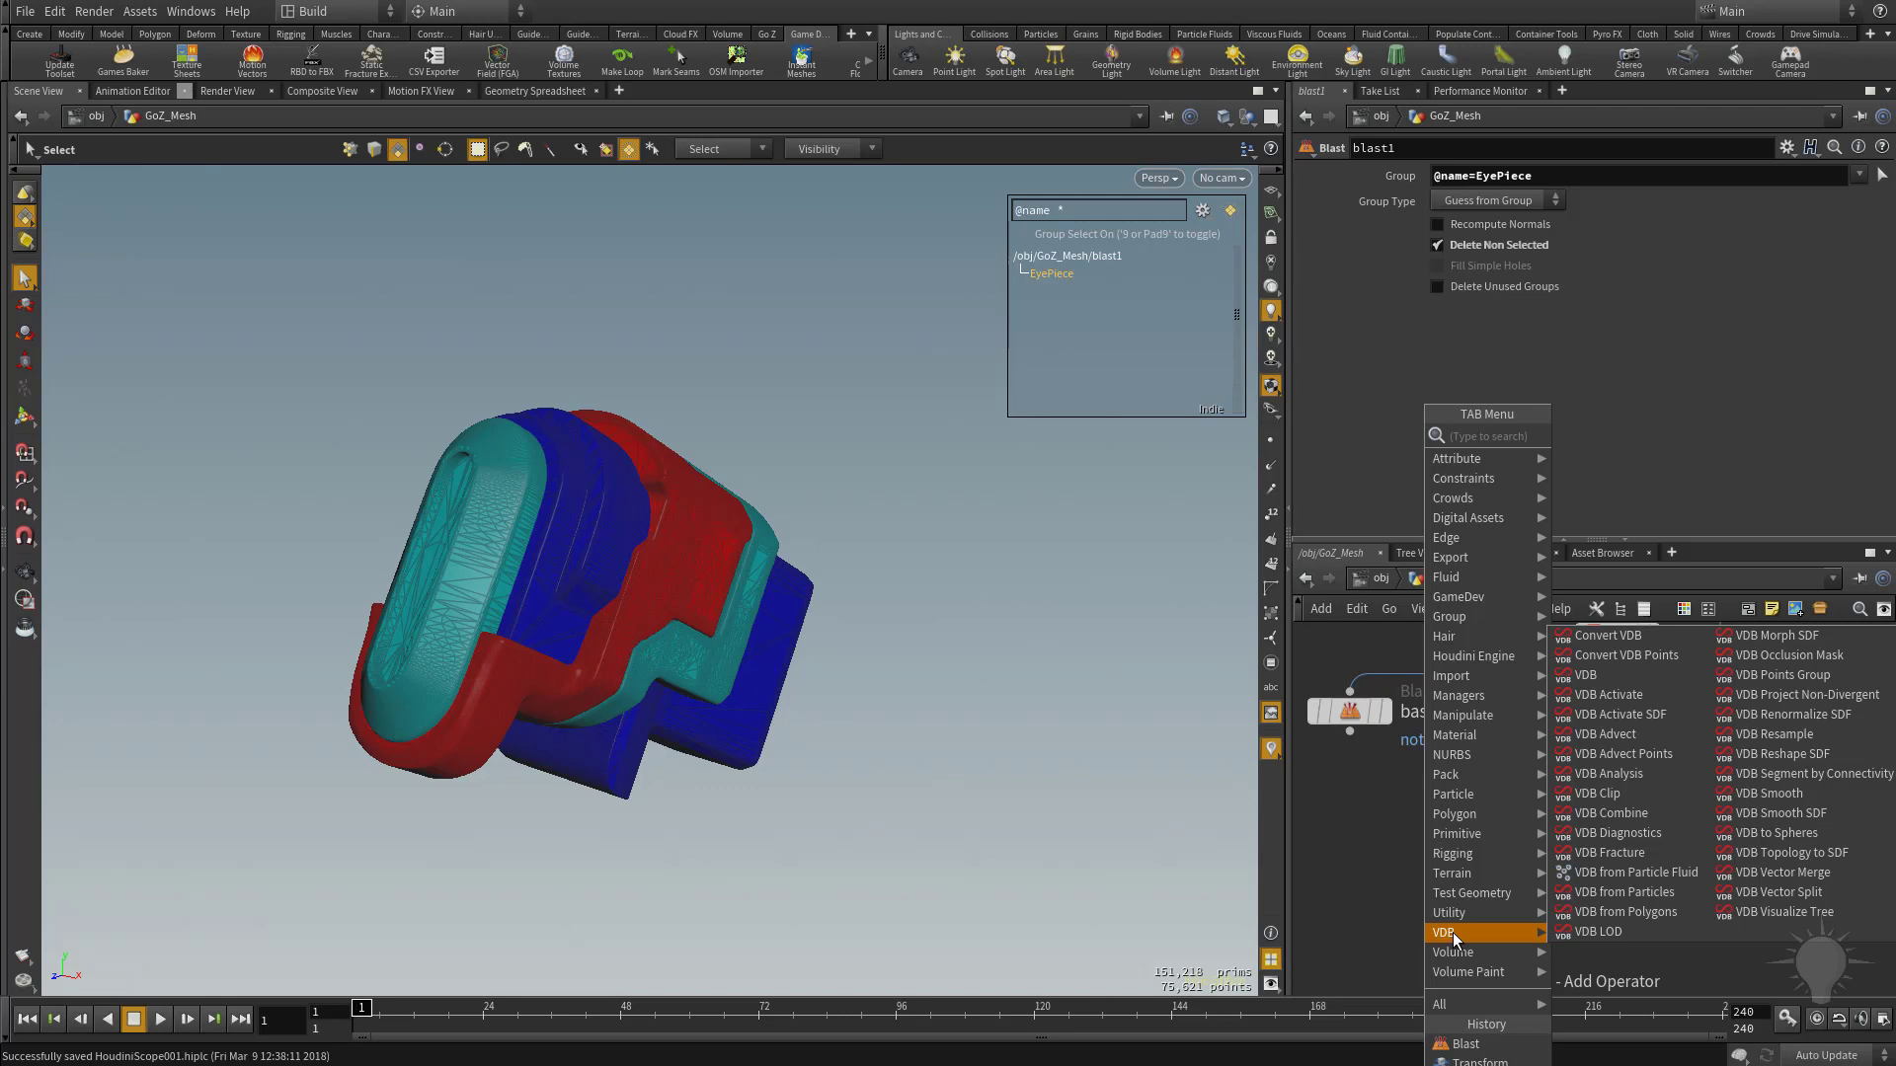
type("vdb")
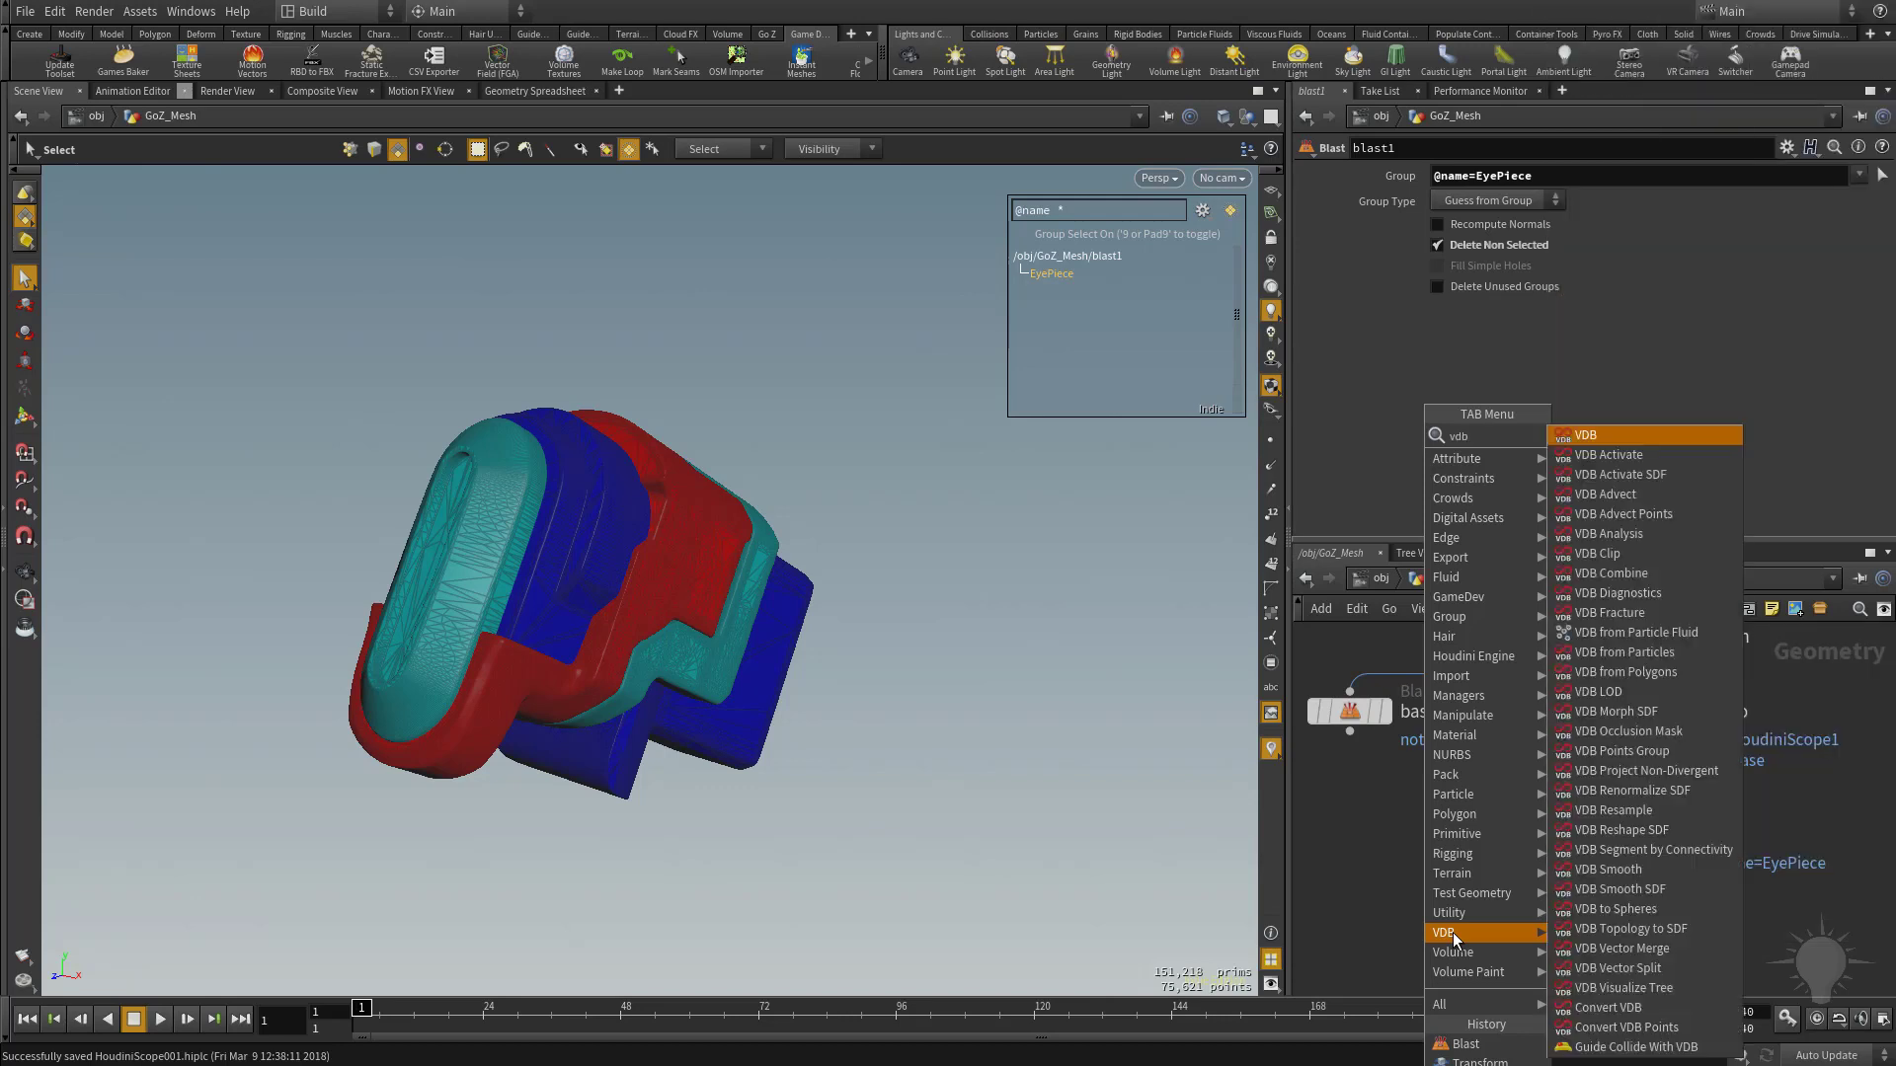
left_click(1641, 675)
left_click(1429, 877)
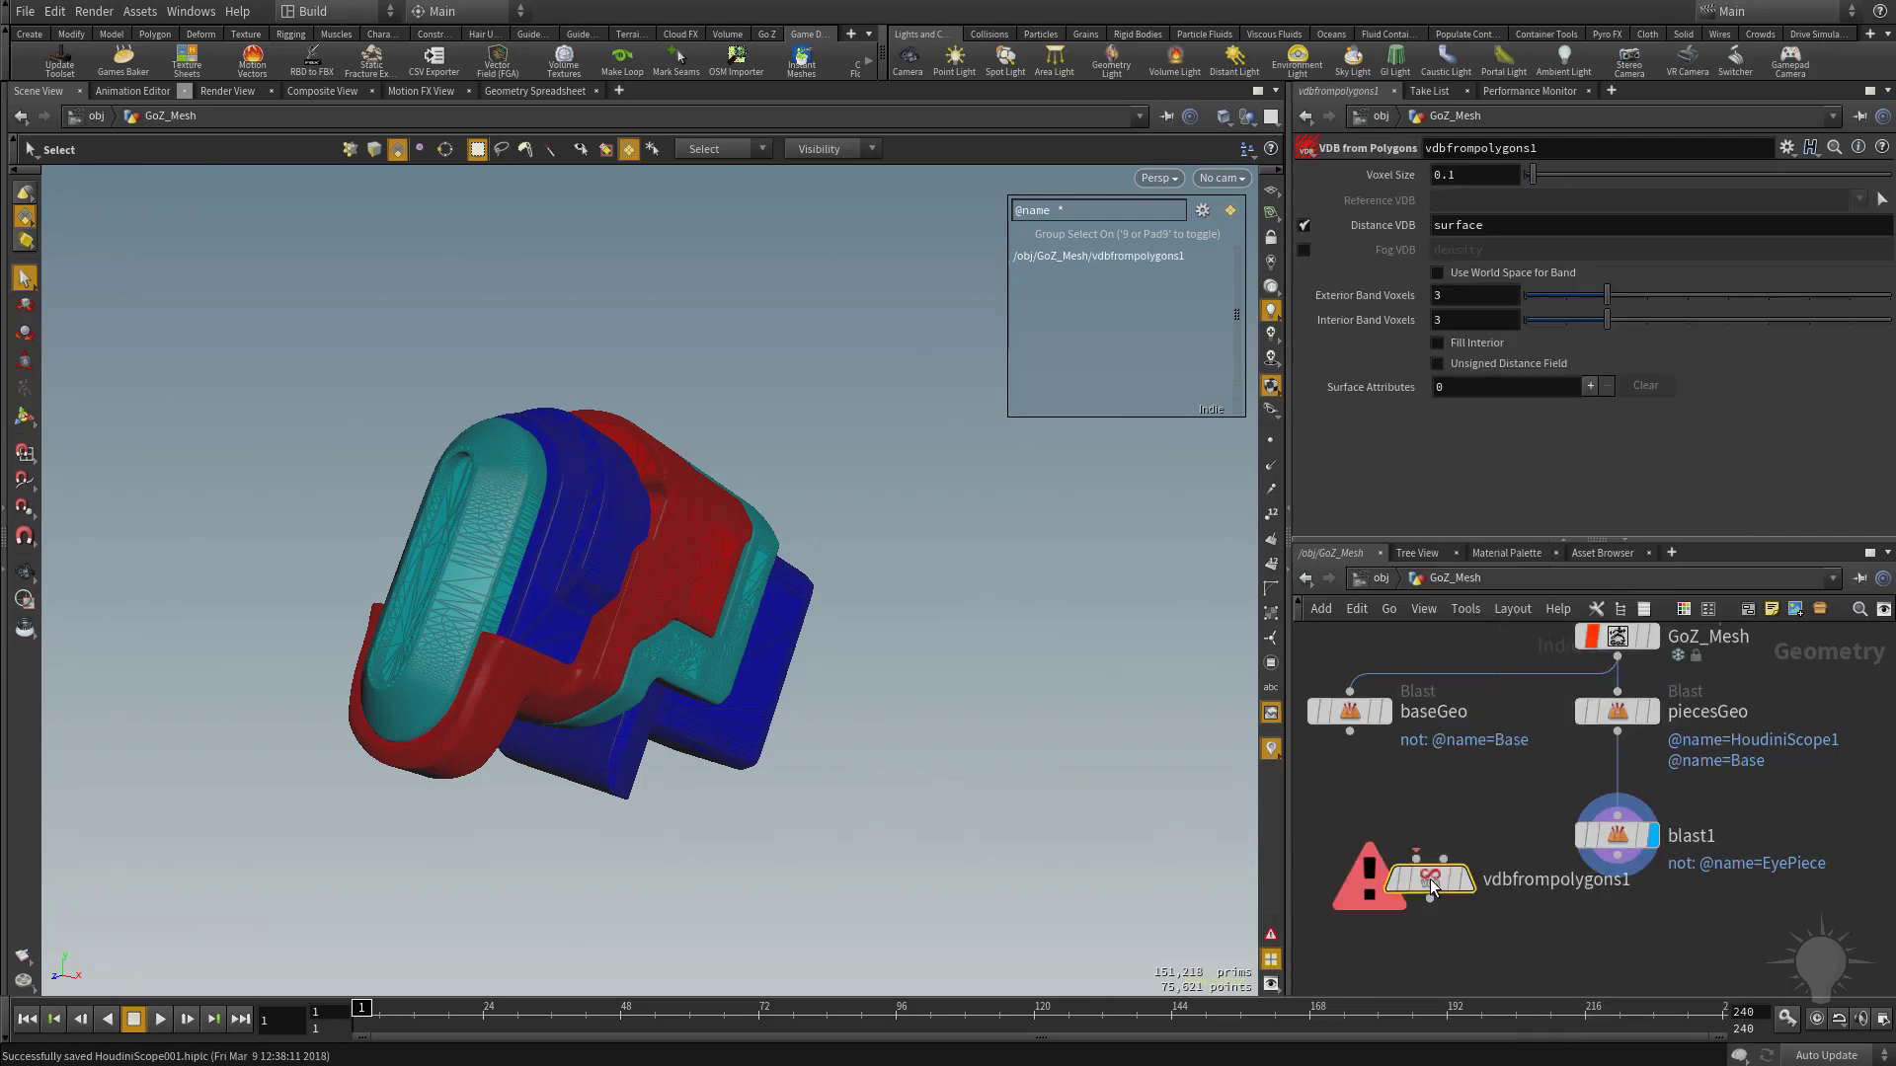
middle_click_drag(1475, 749, 1467, 620)
Step: Position vdbfrompolygons1 beneath blast1 and wire blast1's output into it
left_click_drag(1466, 753, 1630, 831)
middle_click_drag(1546, 760, 1451, 752)
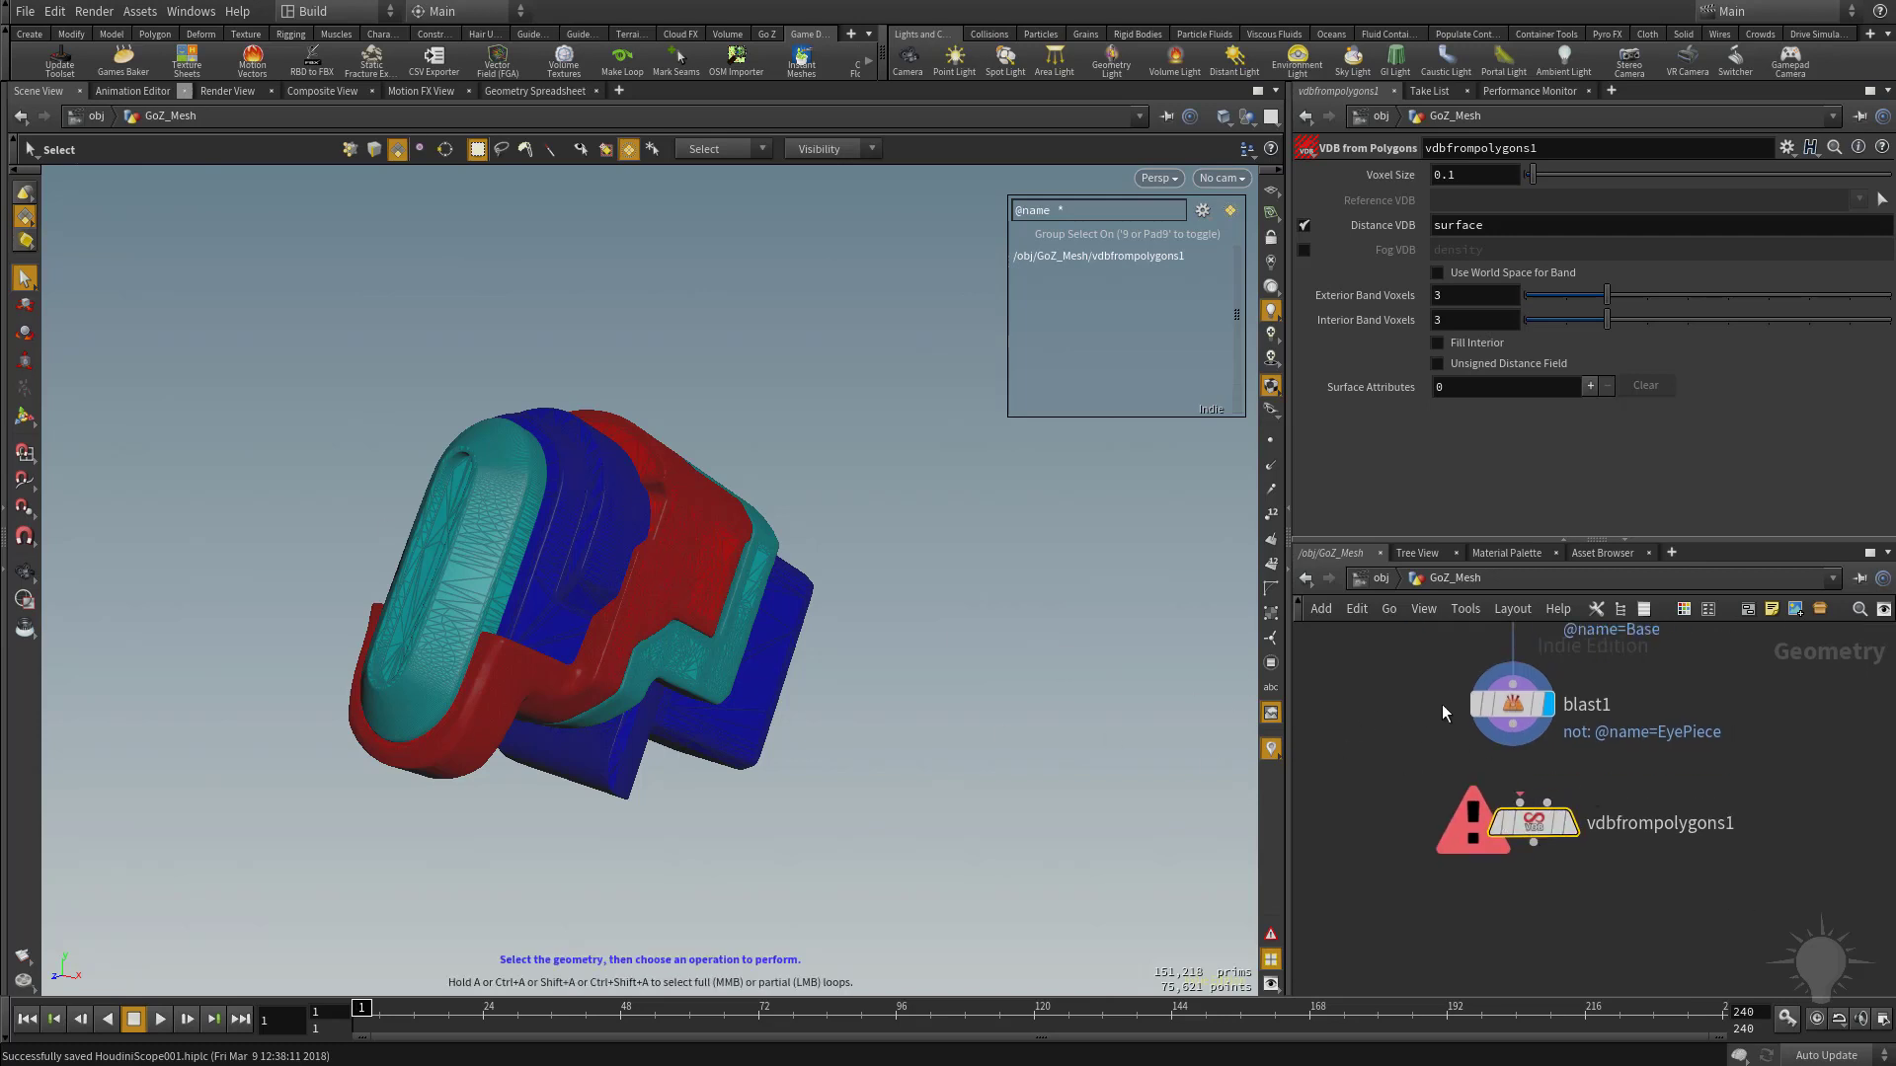
mouse_move(1534, 726)
left_click(1513, 725)
left_click(1521, 803)
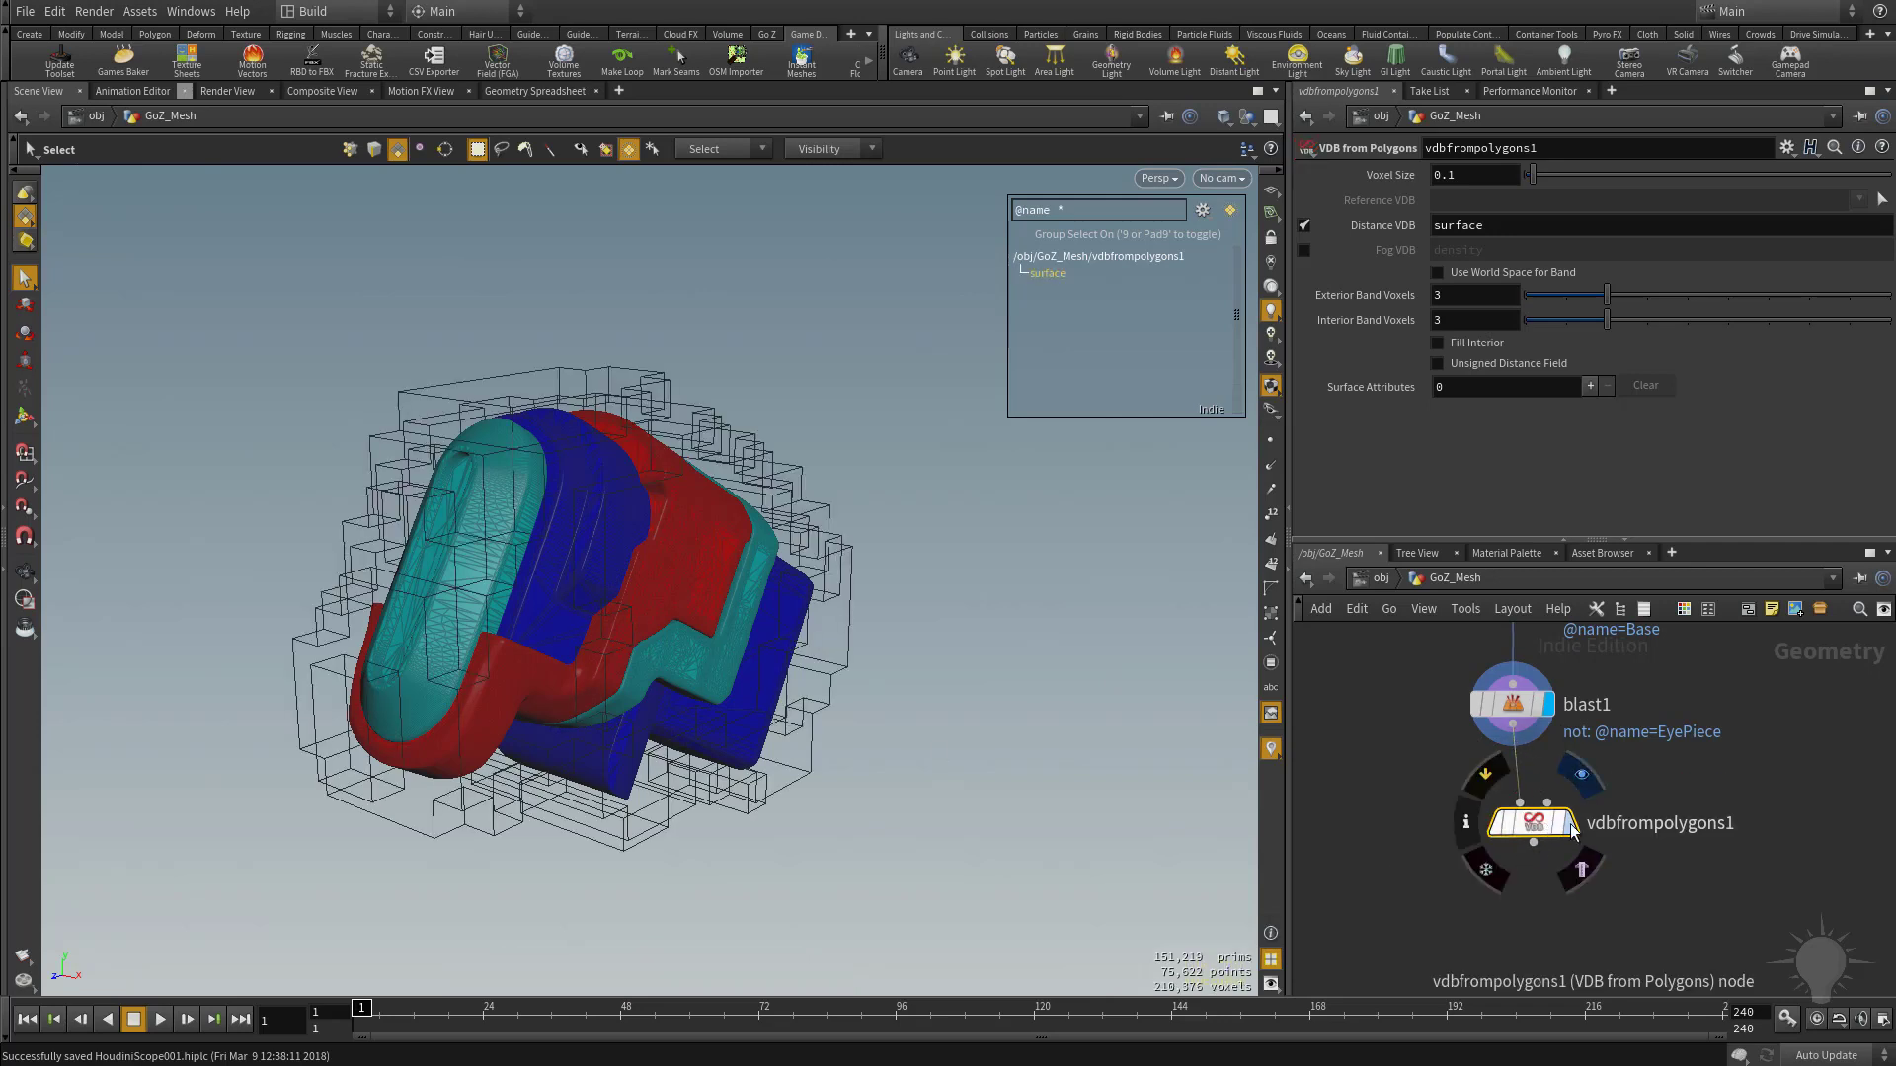
Step: Display vdbfrompolygons1's voxelized eyepiece surface and orbit to view it
left_click(1571, 826)
key("Escape")
left_click_drag(732, 631, 787, 618)
key("s")
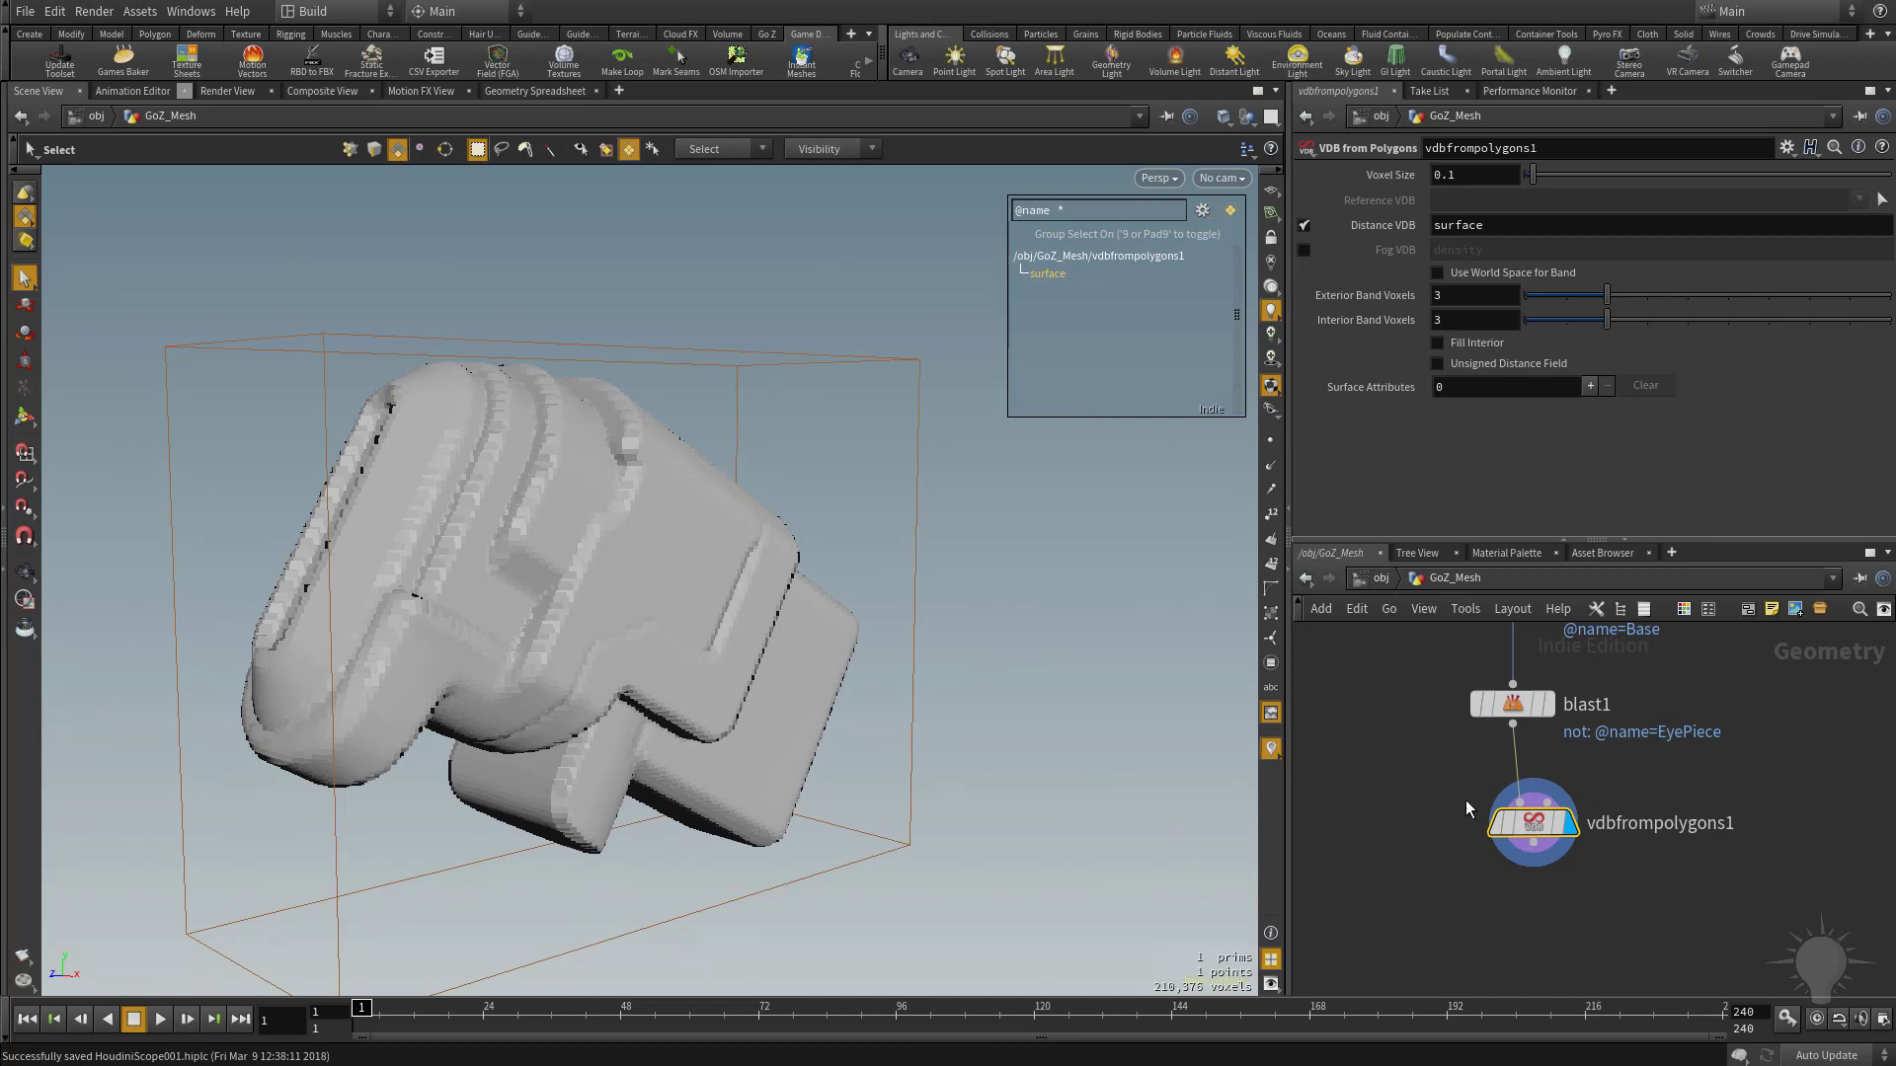
left_click_drag(1510, 821, 1504, 826)
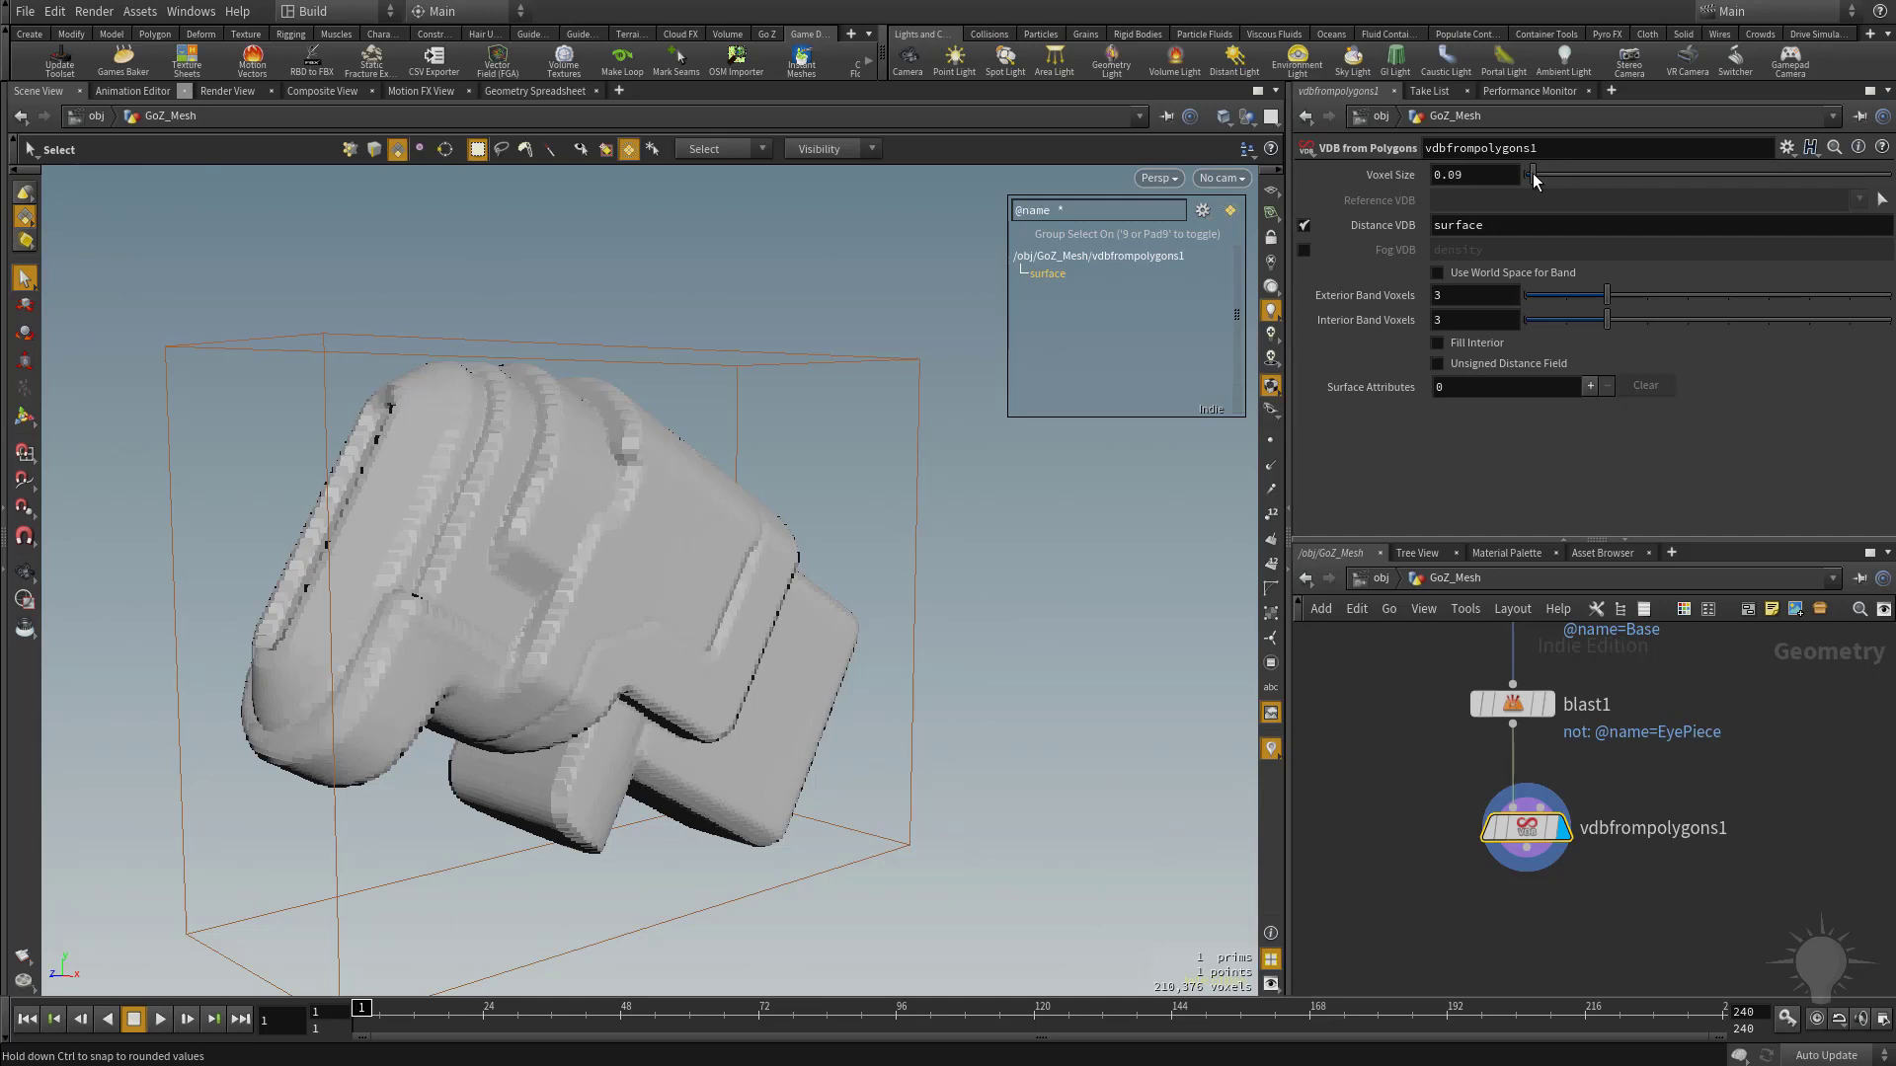
Step: Try voxel sizes from 1.65 down to 0.62 and 0.01, then sweep back to 0.1
left_click_drag(1533, 178, 1645, 190)
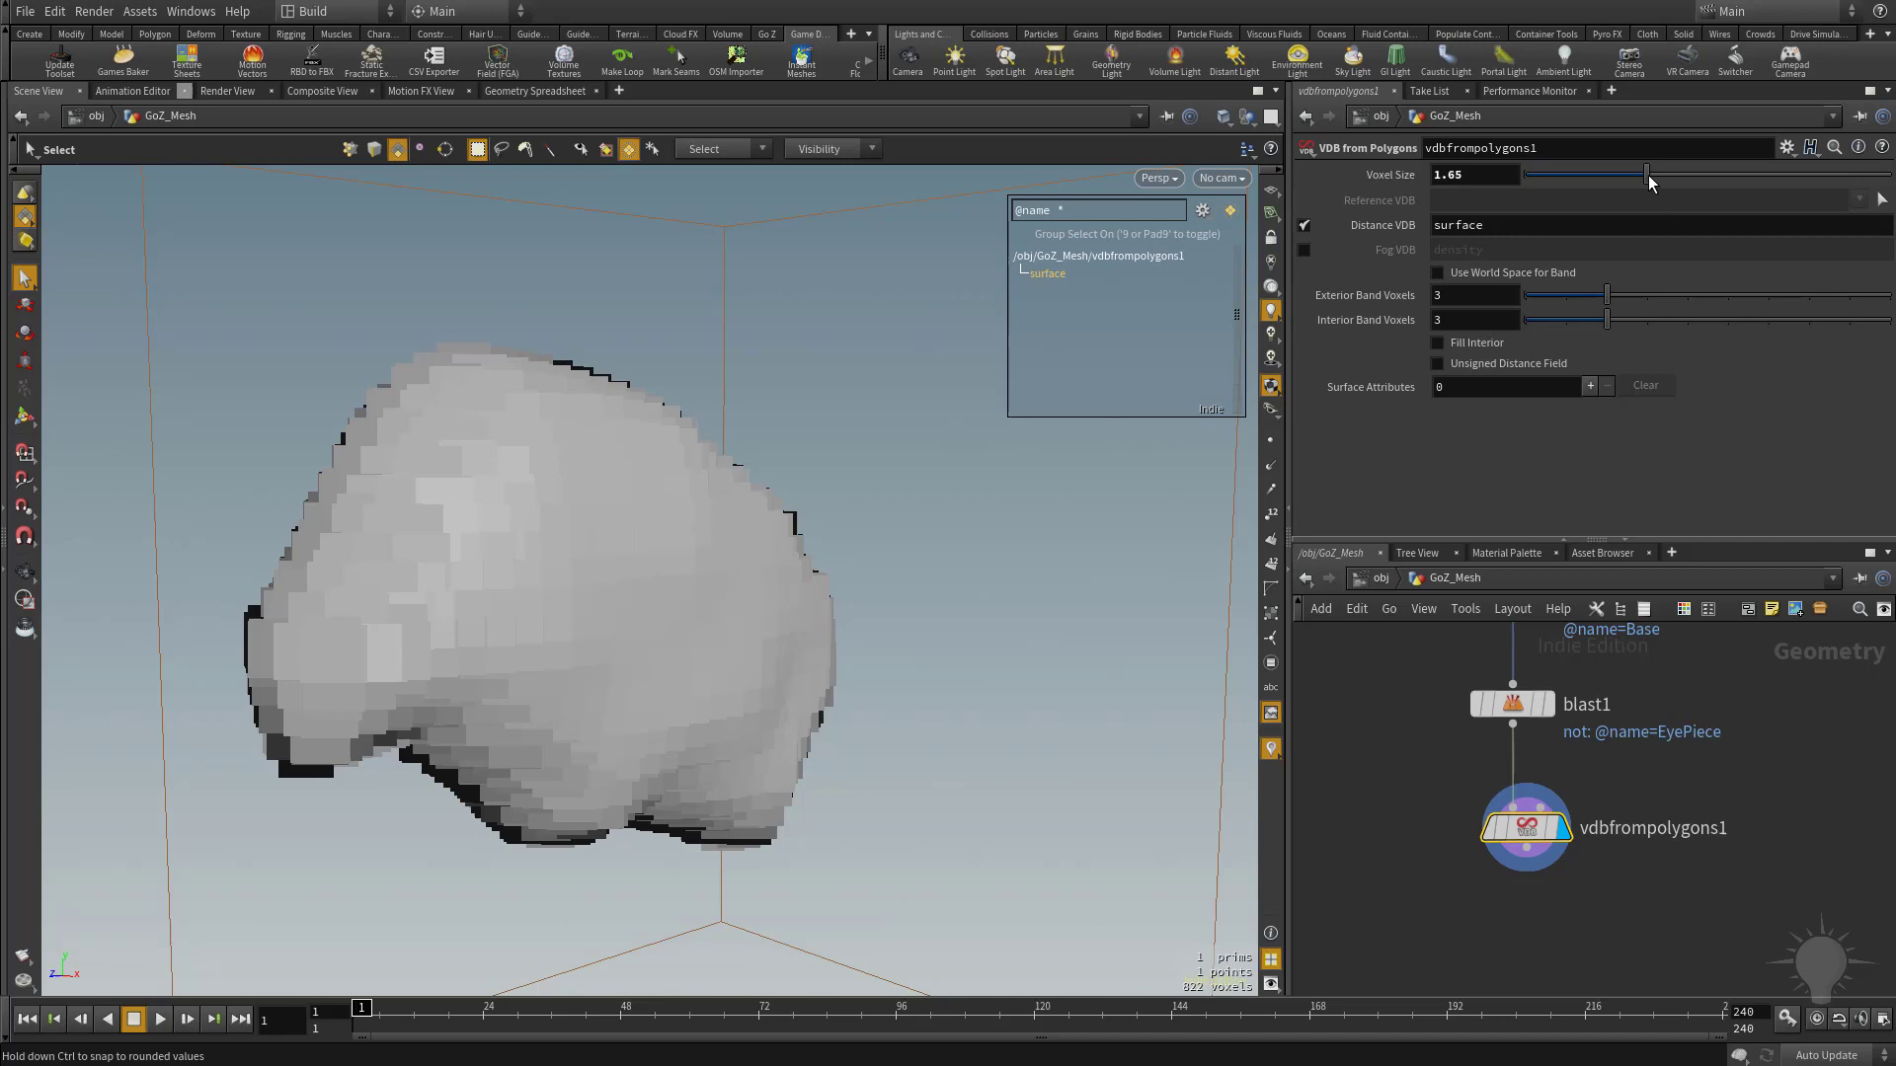
left_click_drag(1648, 182, 1541, 182)
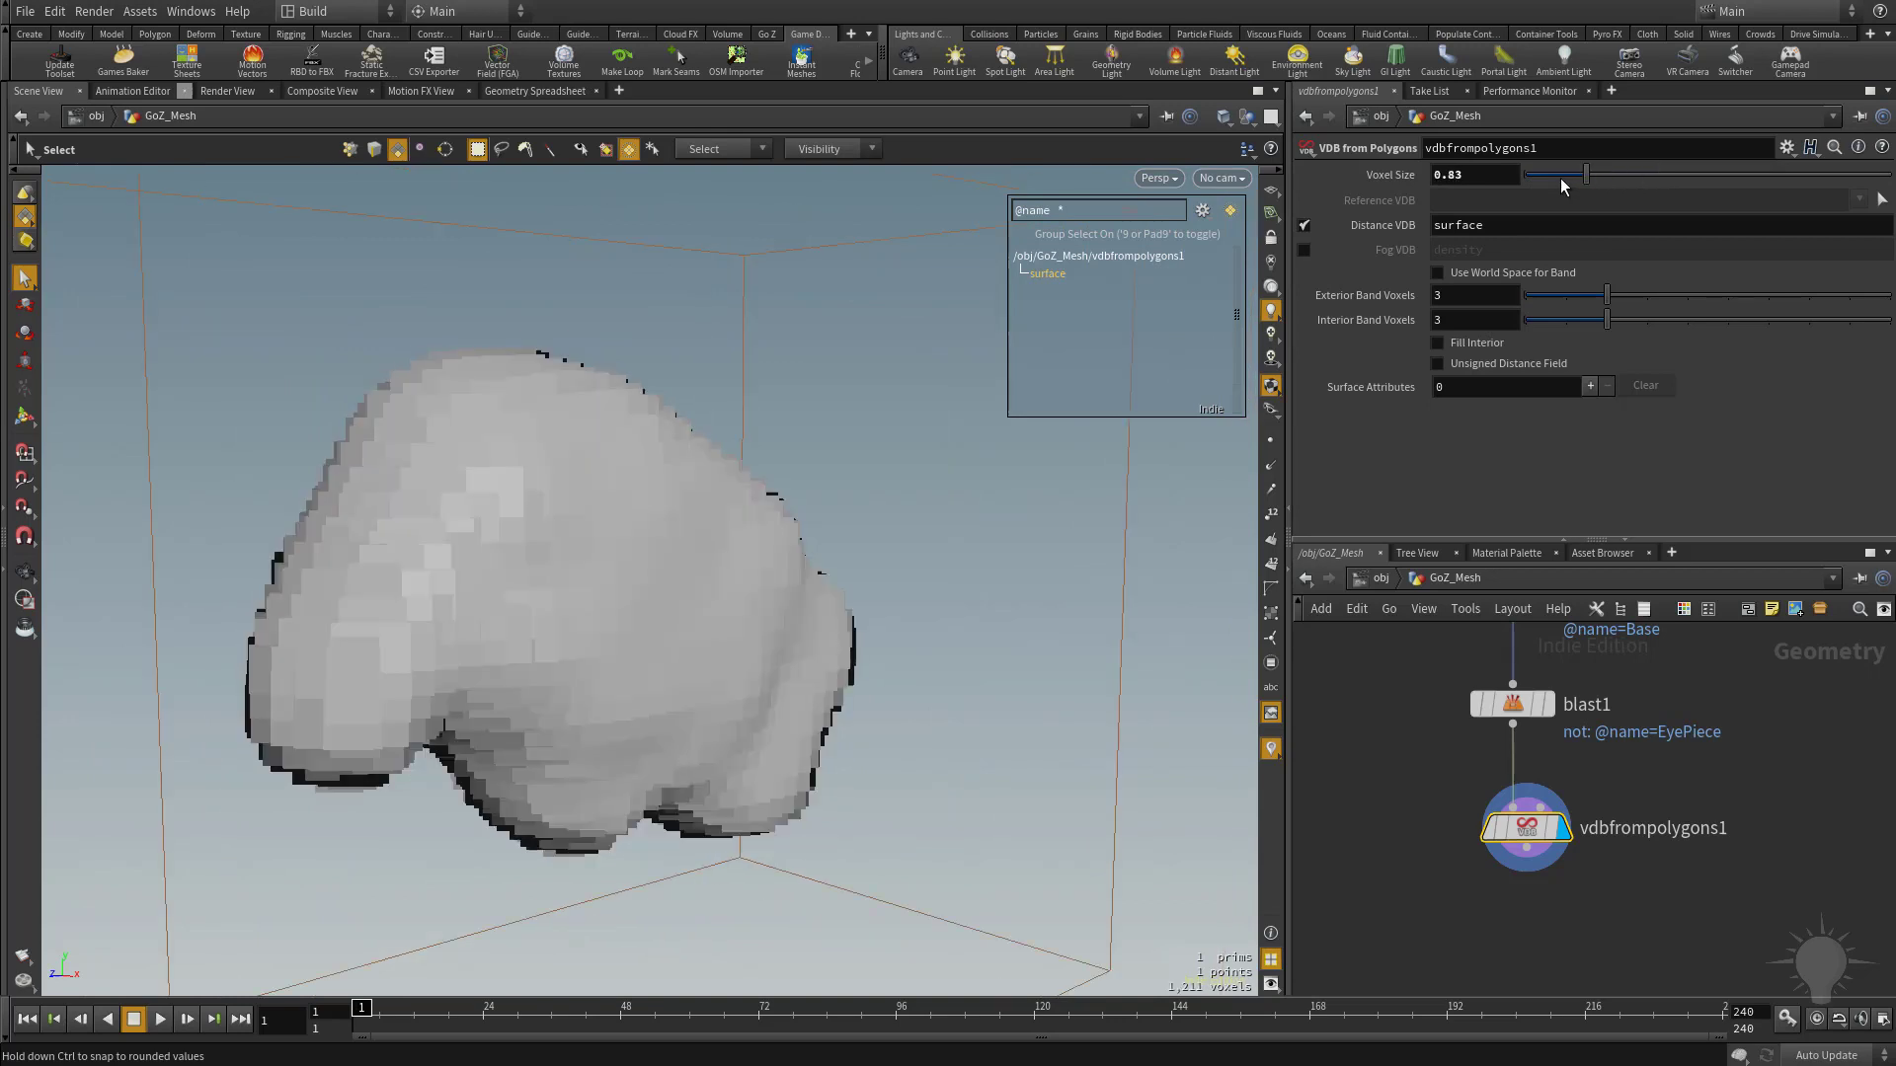
double_click(1456, 175)
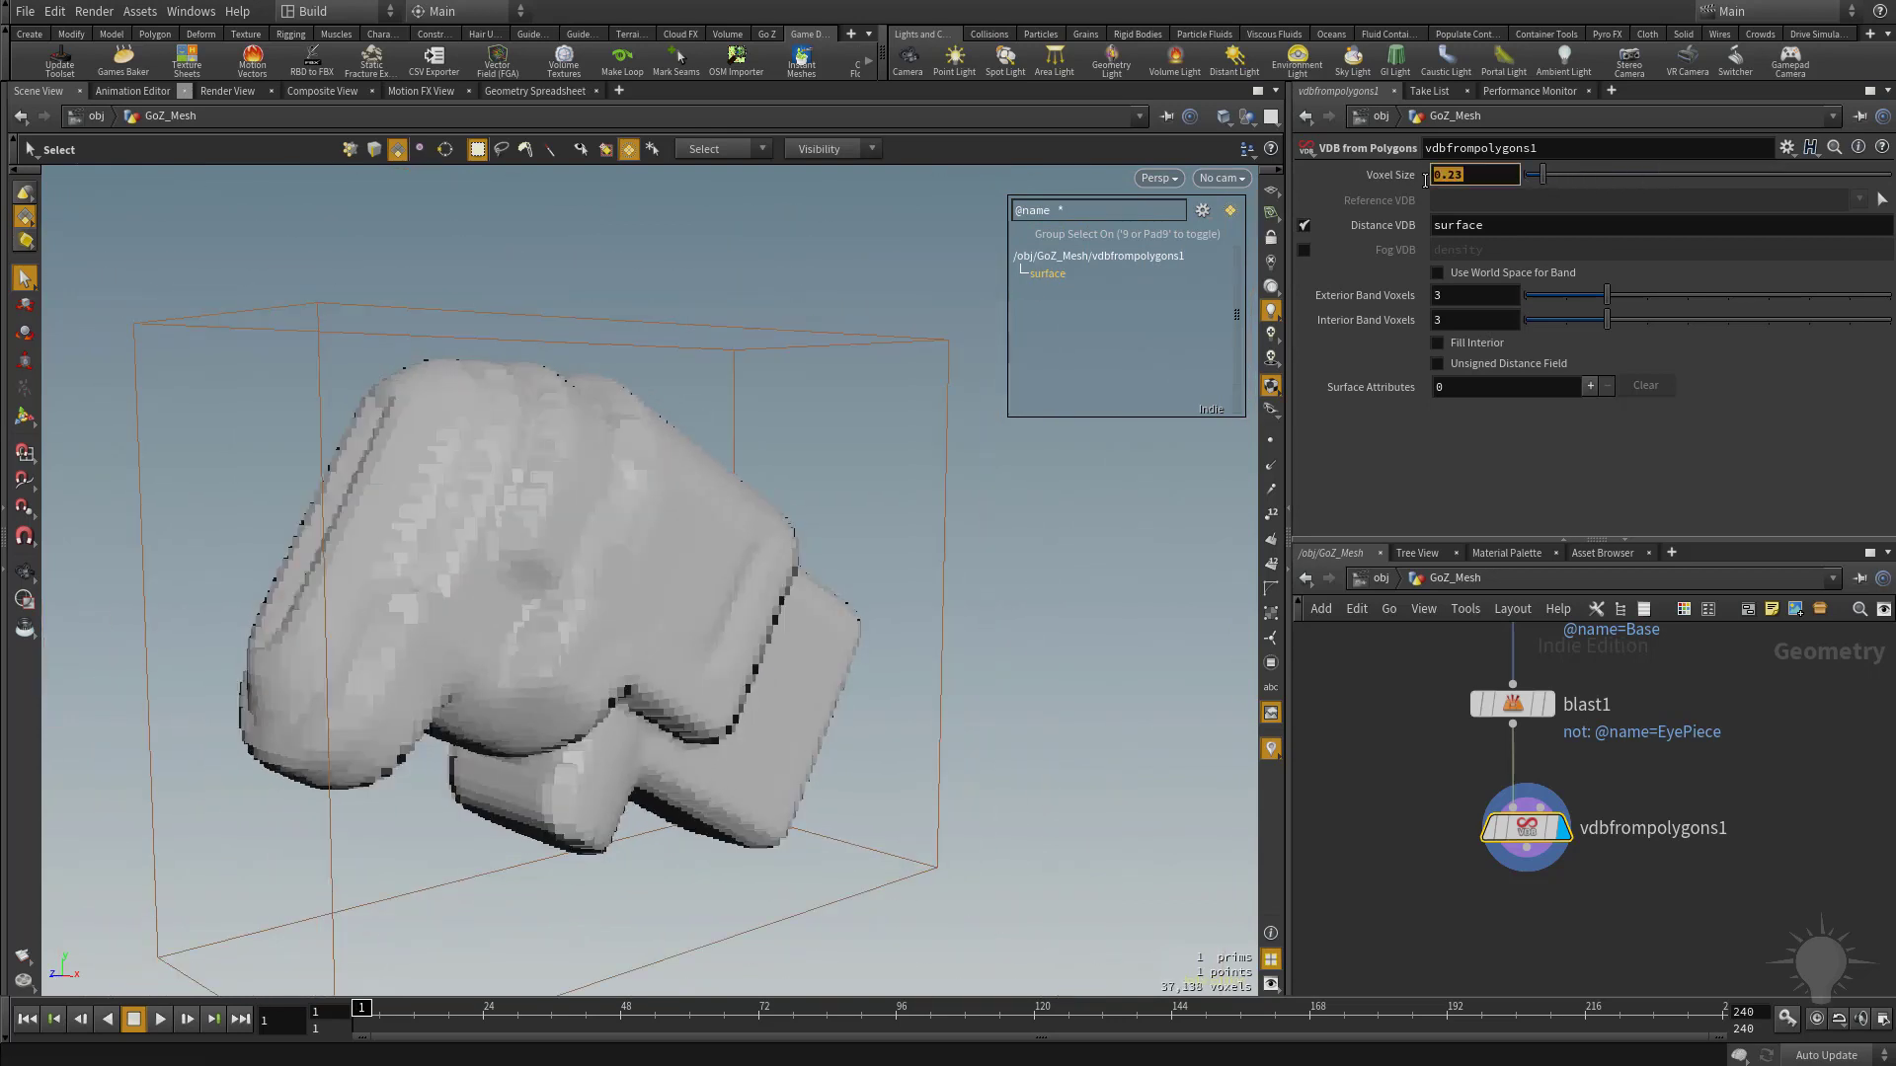
type(".01")
key("Return")
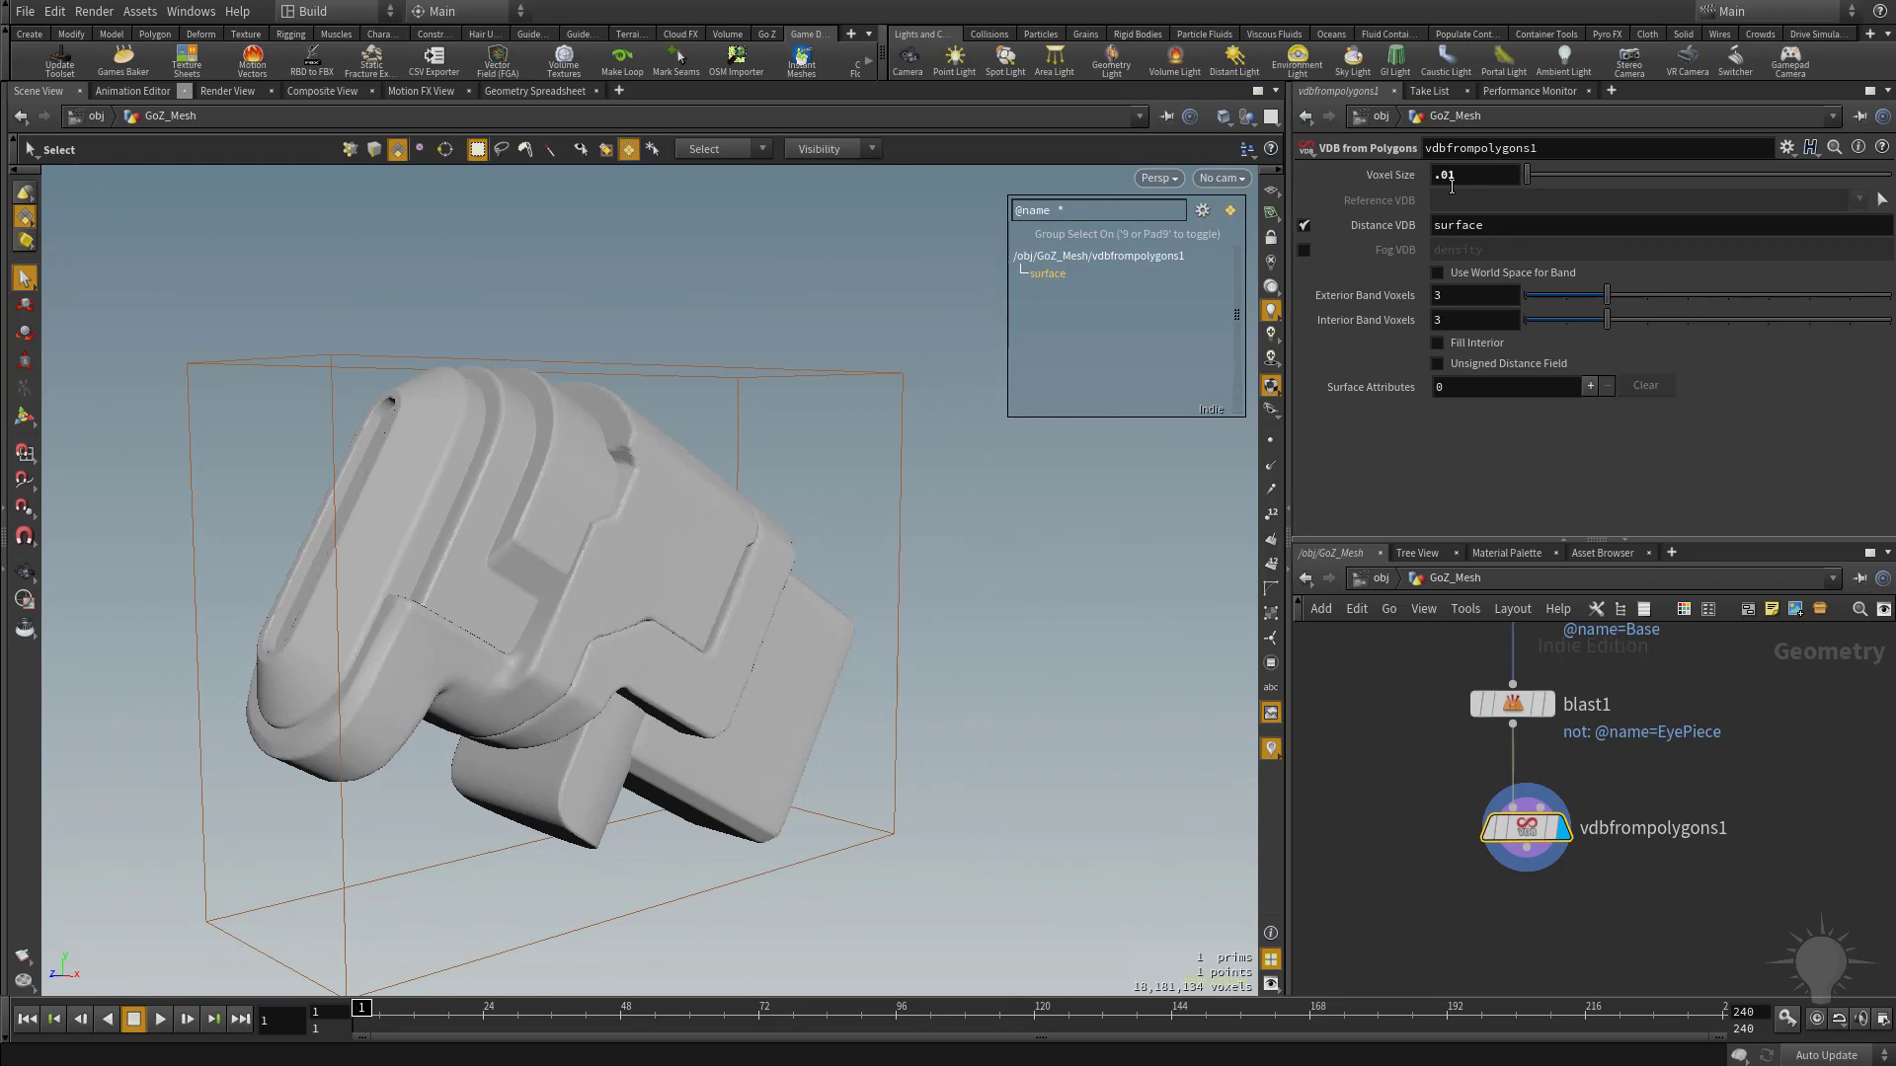
middle_click(1449, 175)
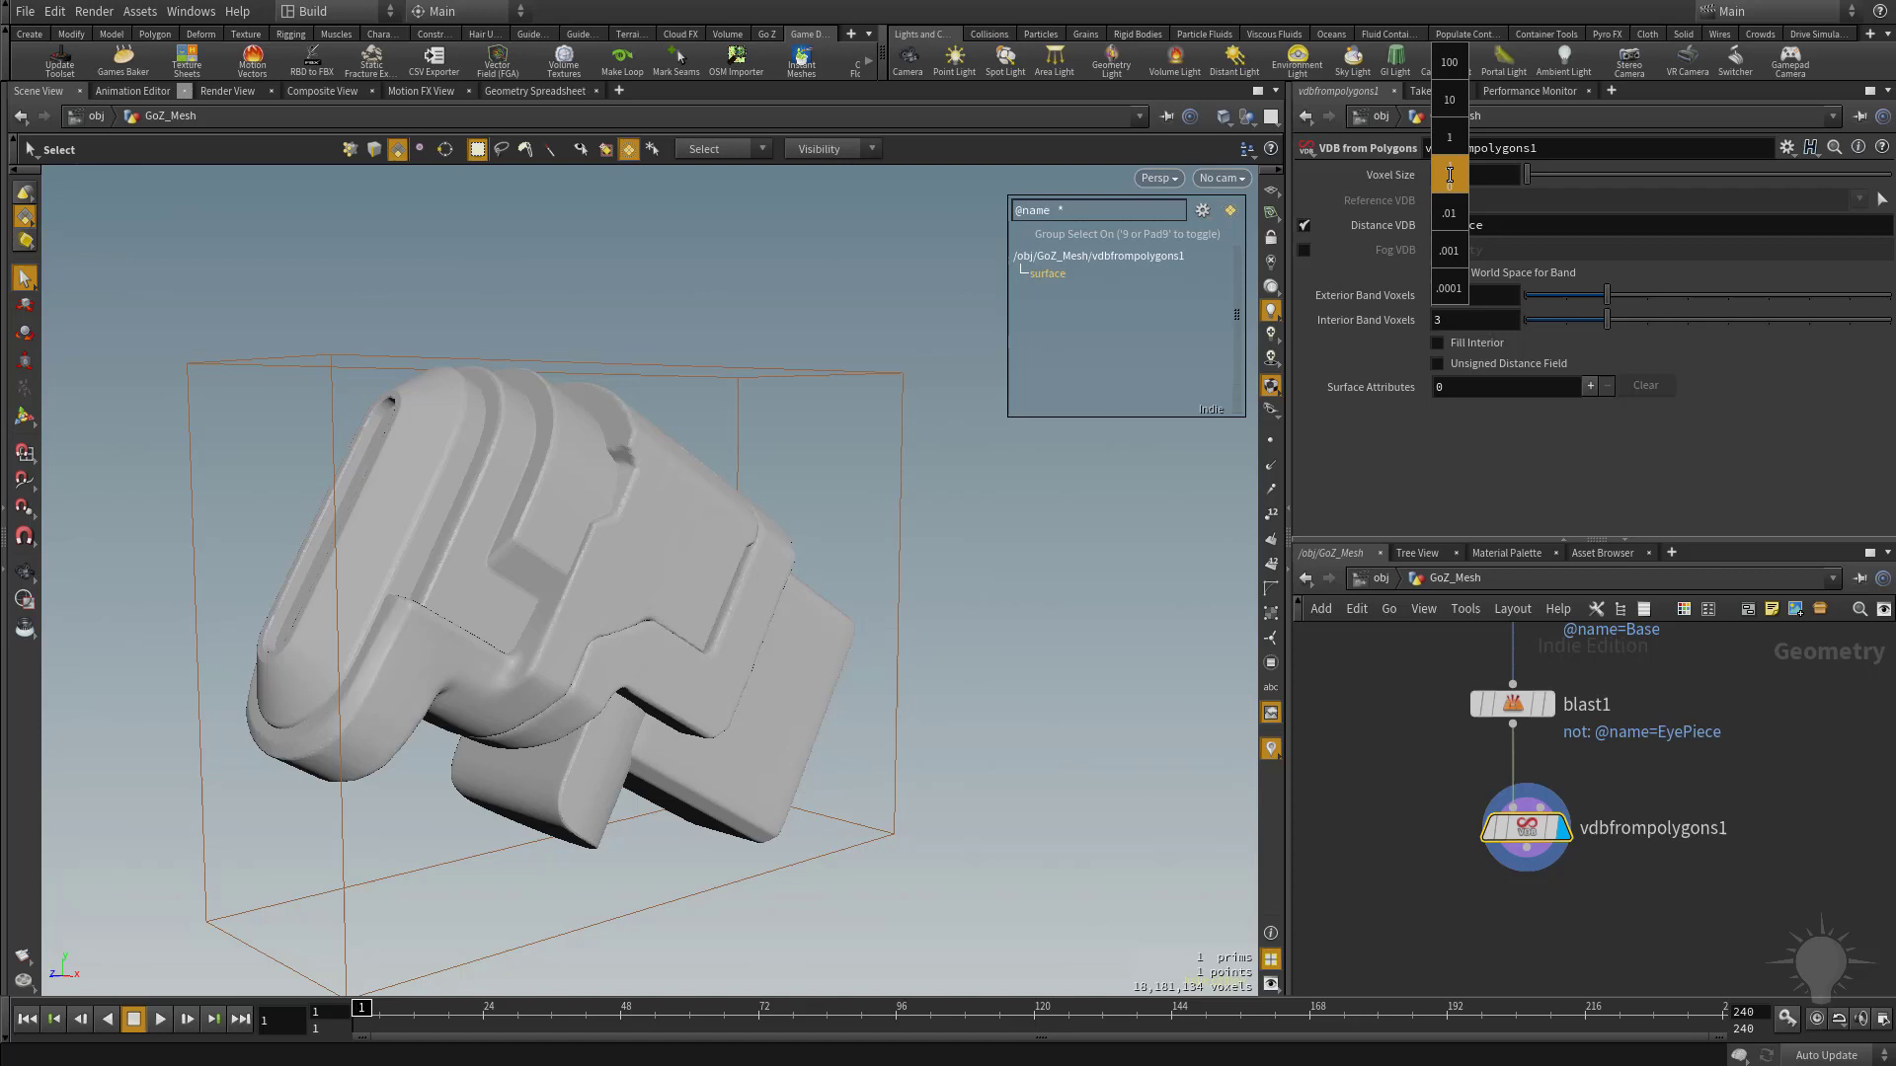
middle_click_drag(1448, 174, 1586, 215)
Step: Orbit the VDB surface and toggle the wireframe-over-shaded display
key("Escape")
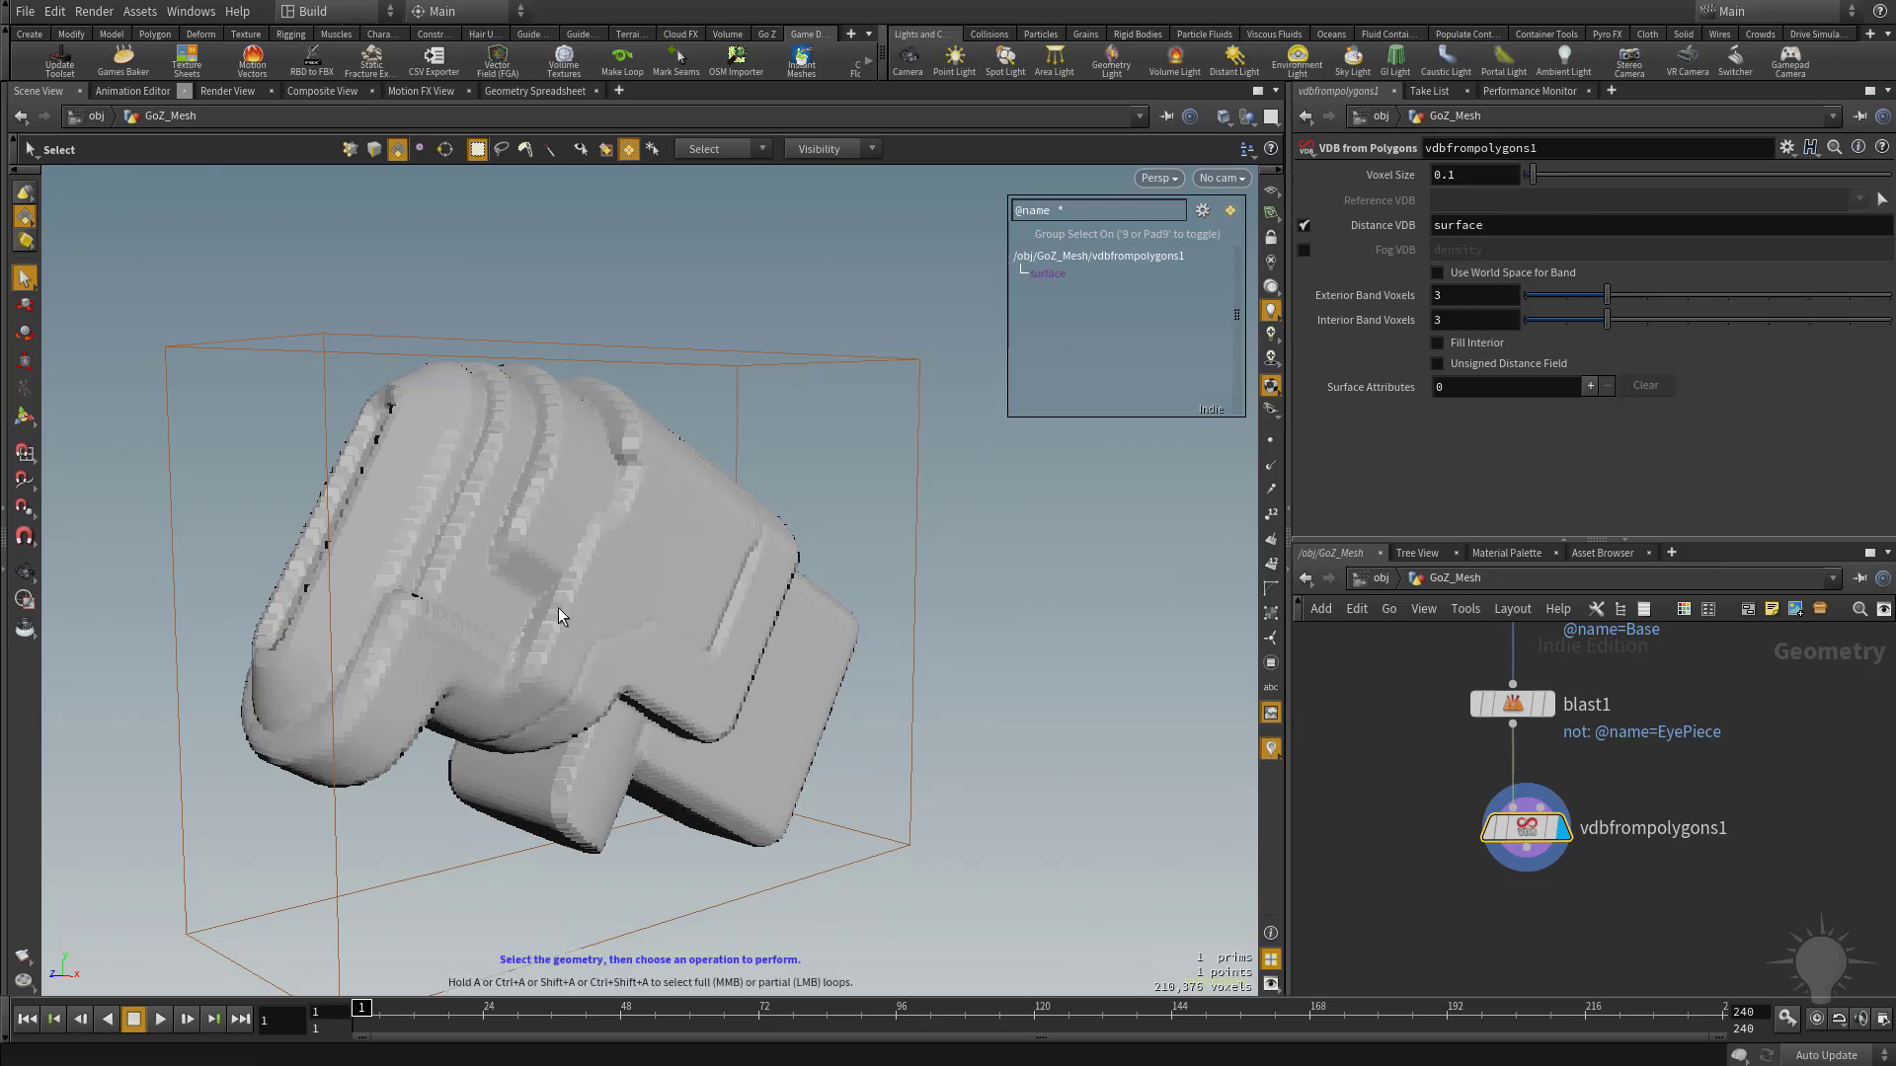
left_click_drag(1152, 680, 1152, 655)
key("s")
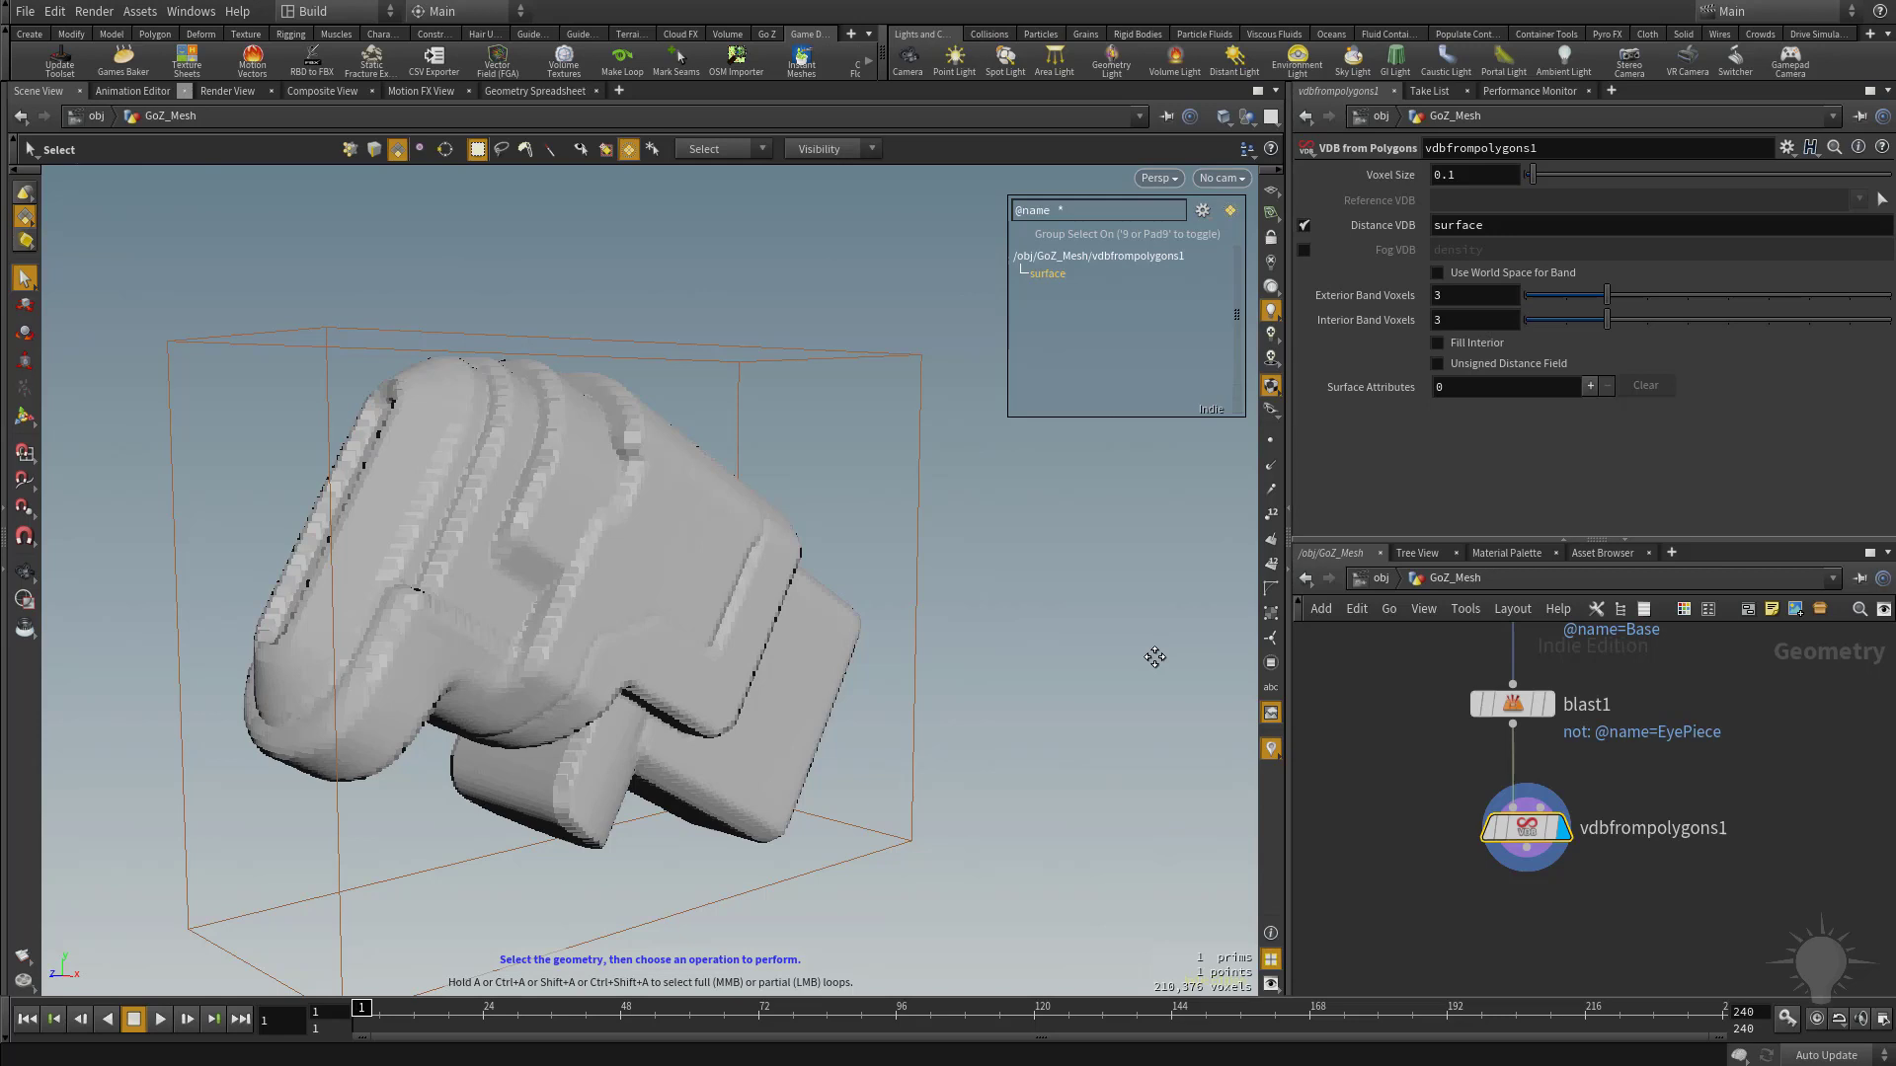
key("shift+w")
Step: Display blast1's group-coloured eyepiece pieces in flat shaded mode
left_click(1533, 706)
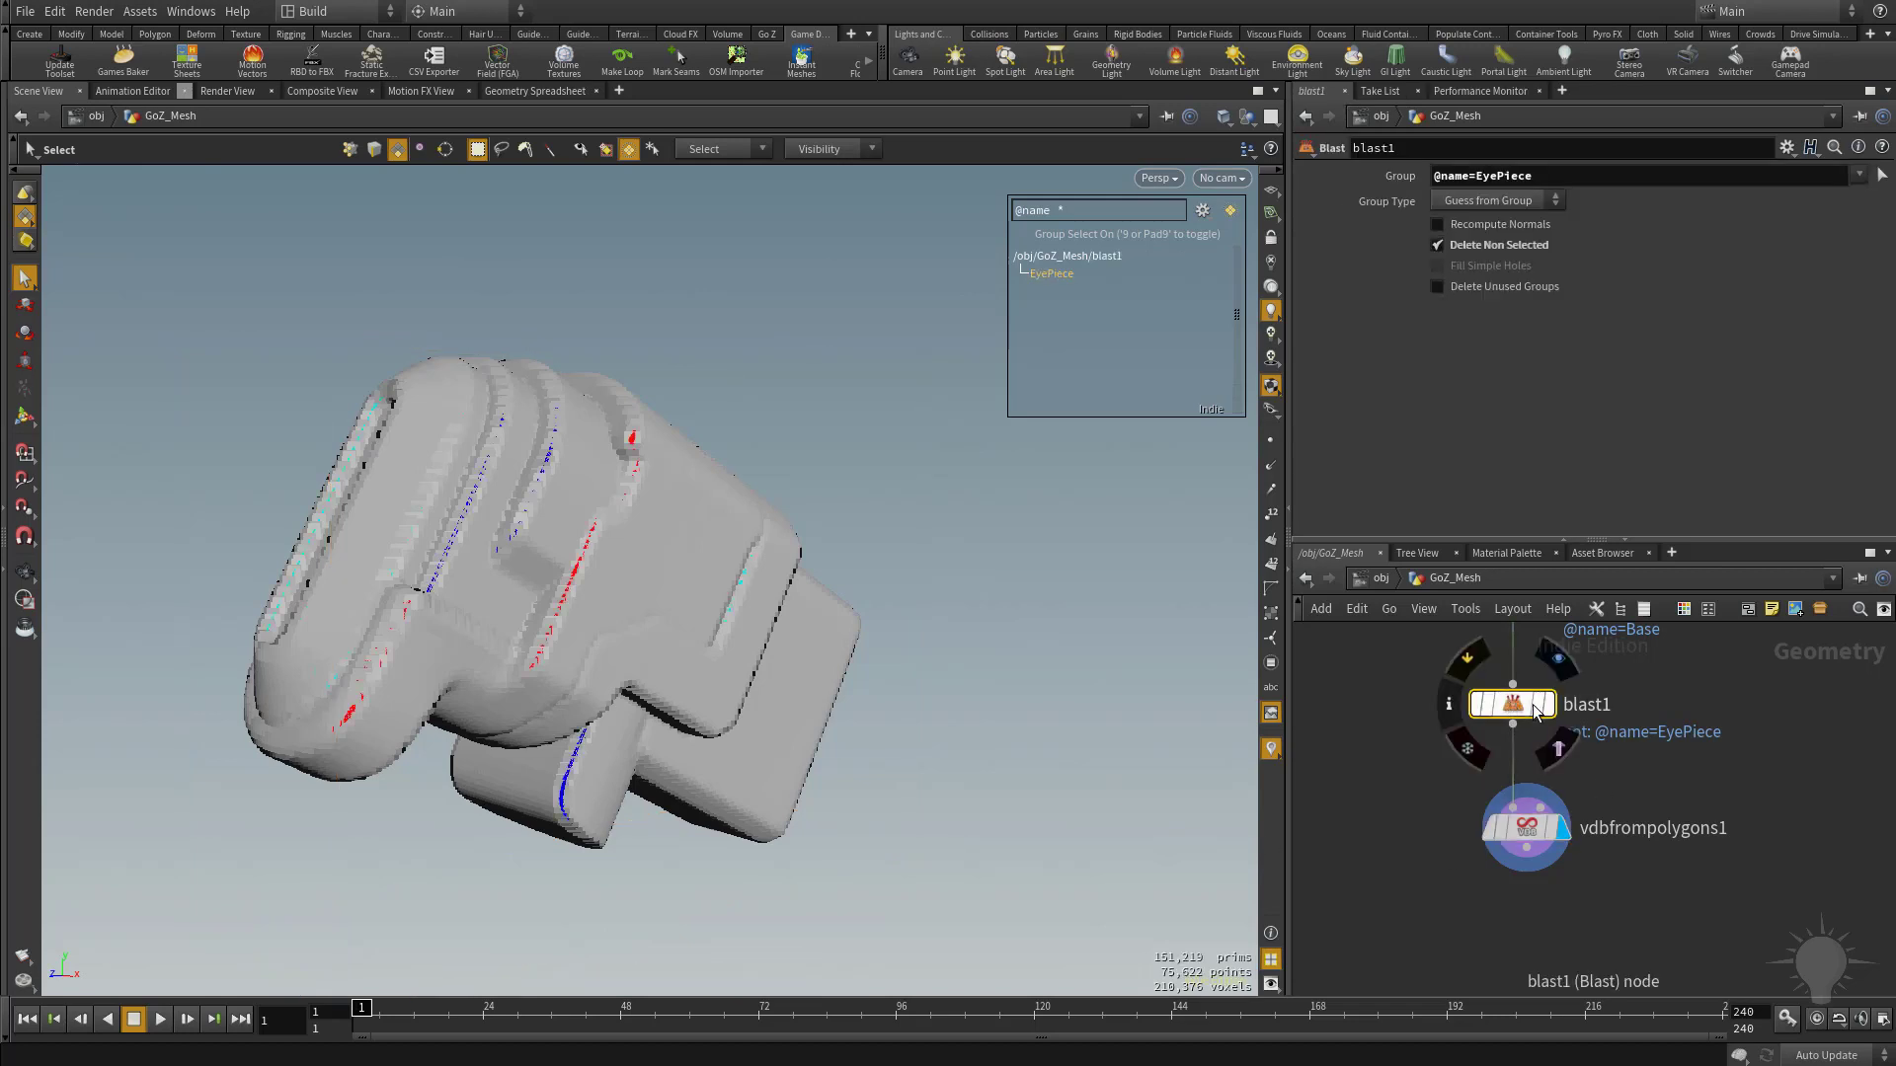
left_click(1548, 704)
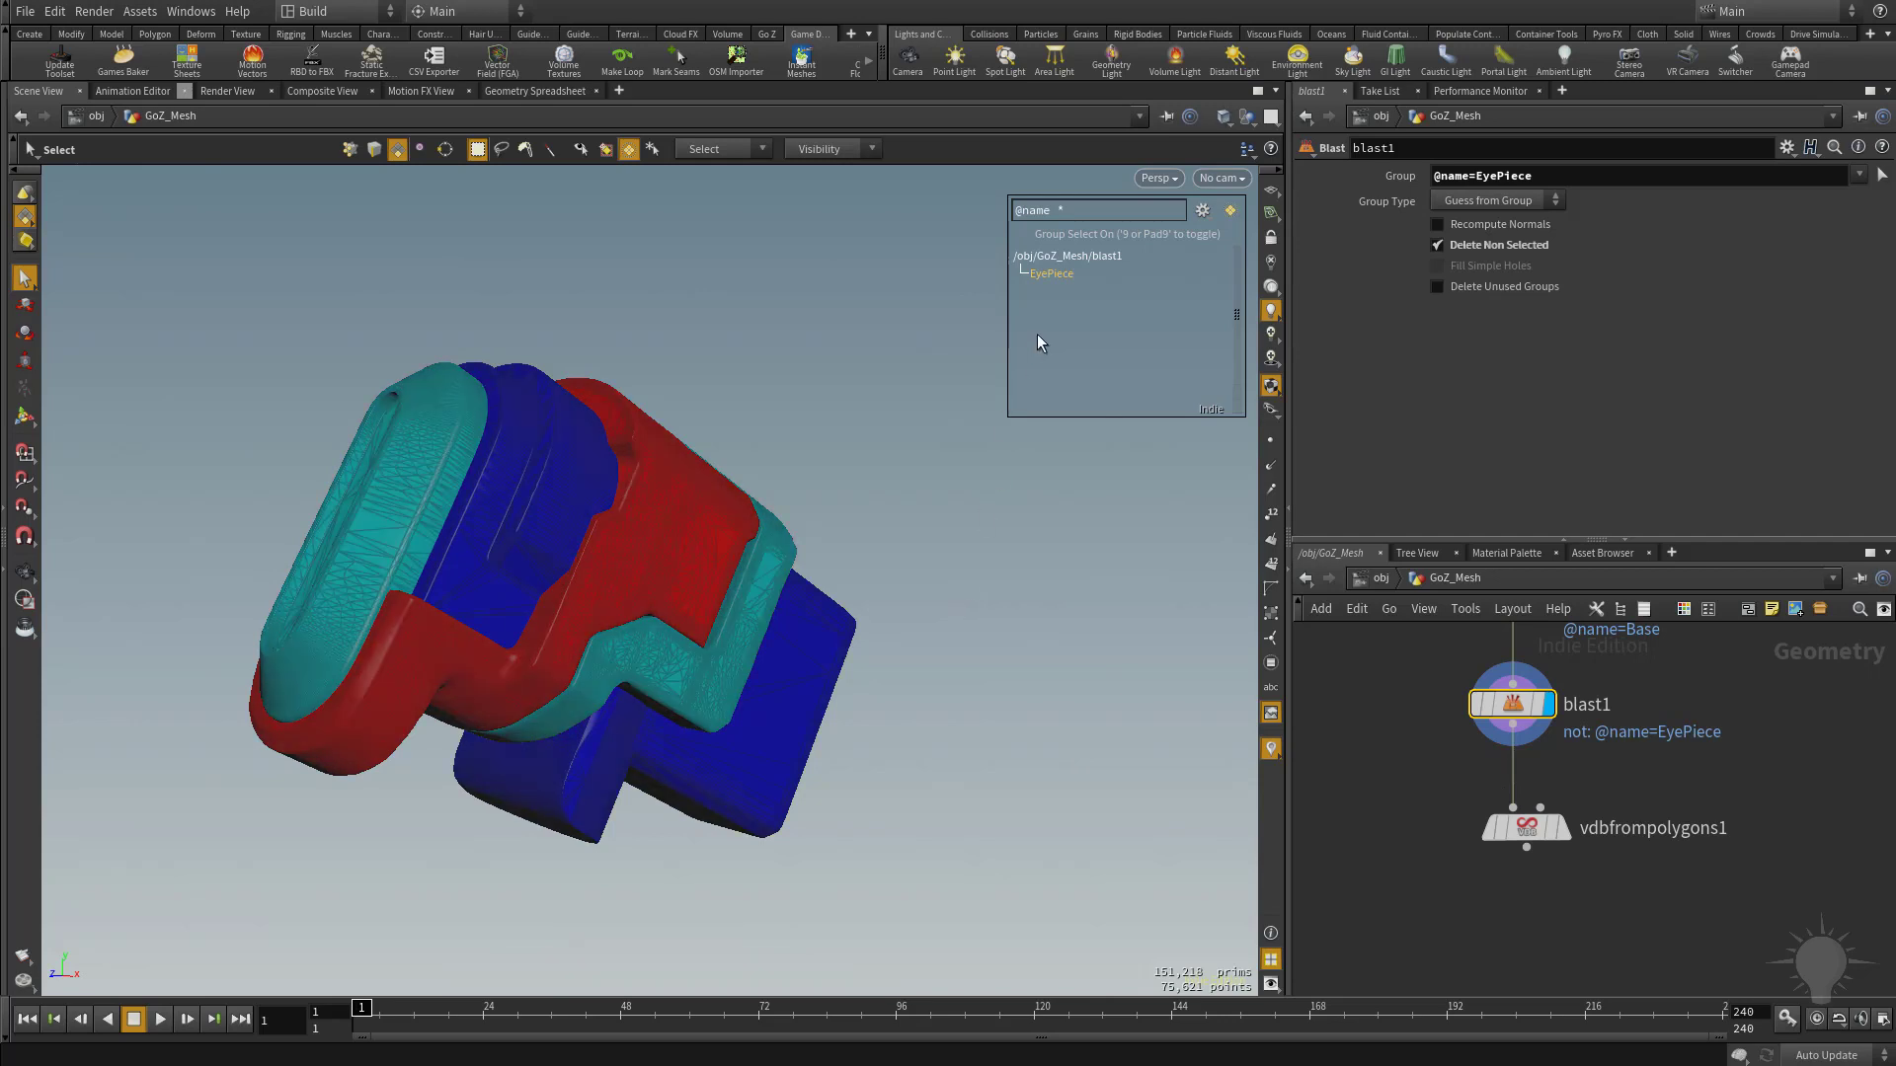
left_click(1224, 118)
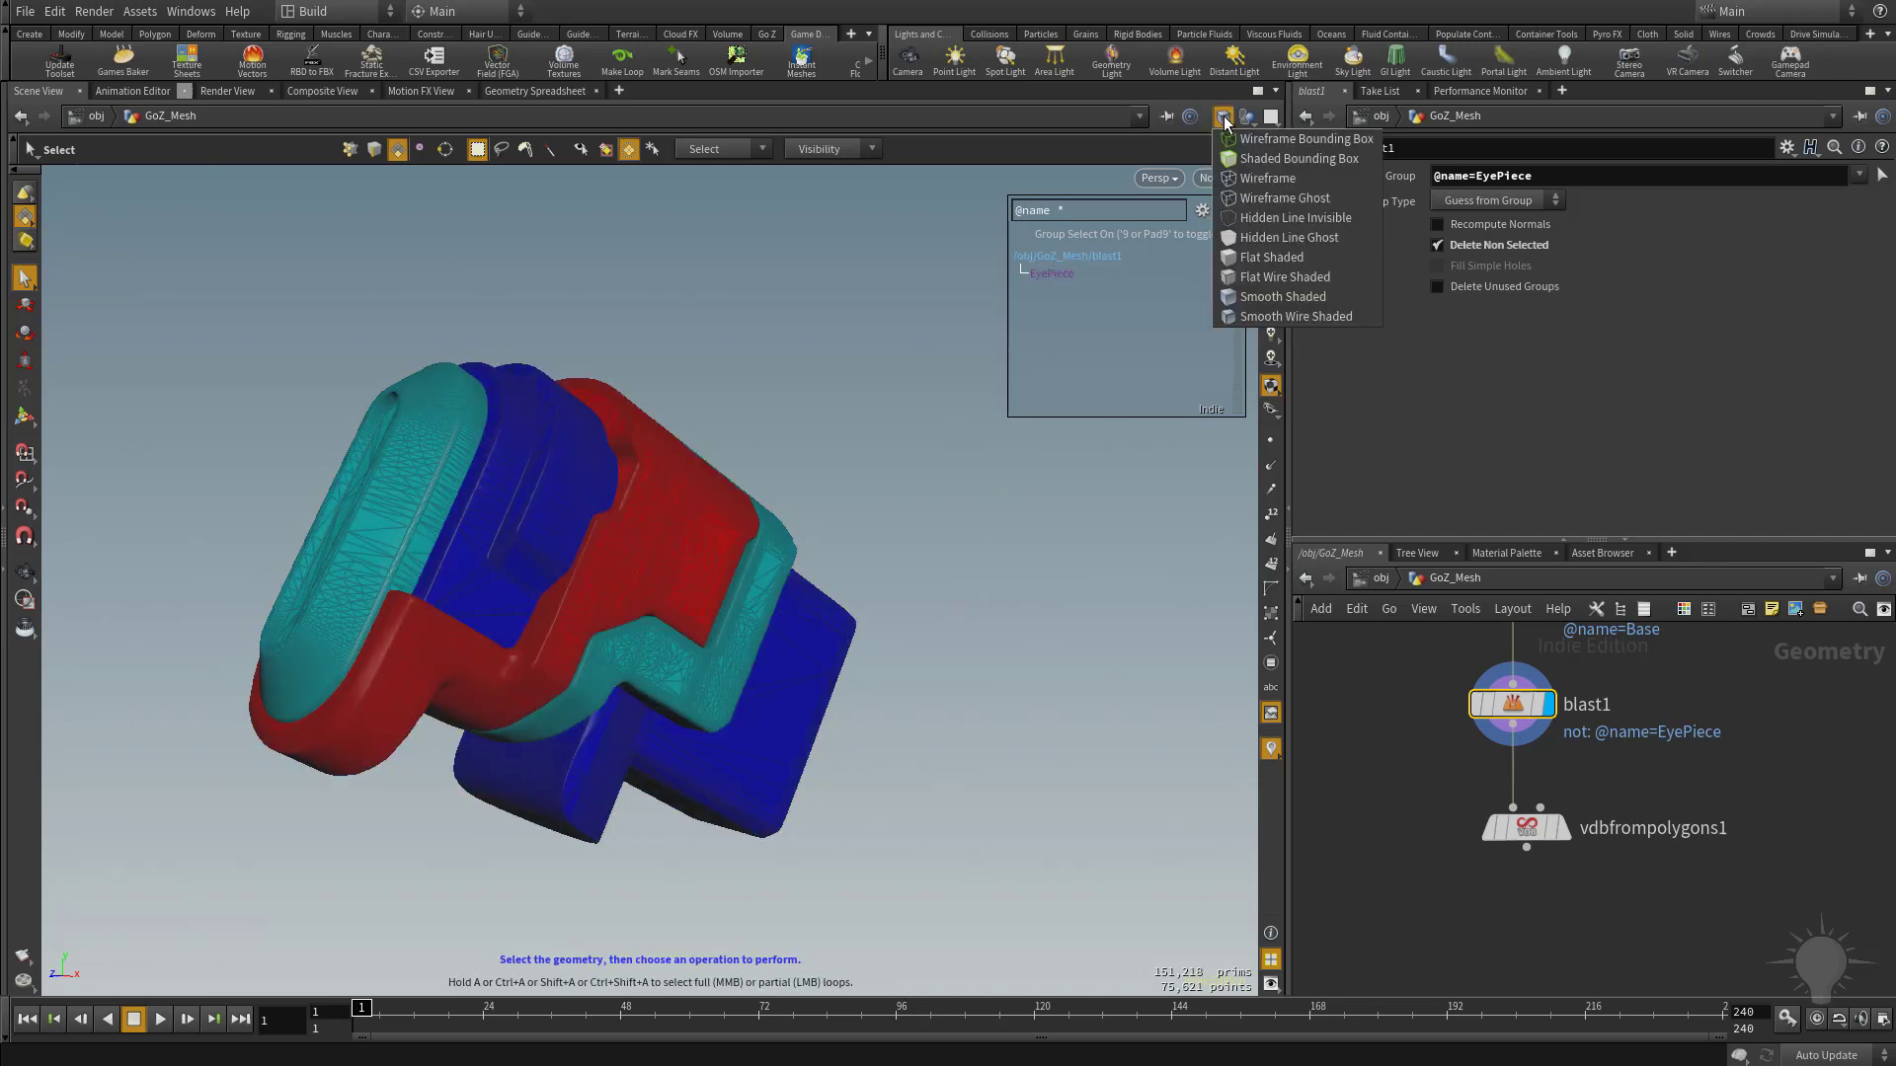
left_click(1259, 259)
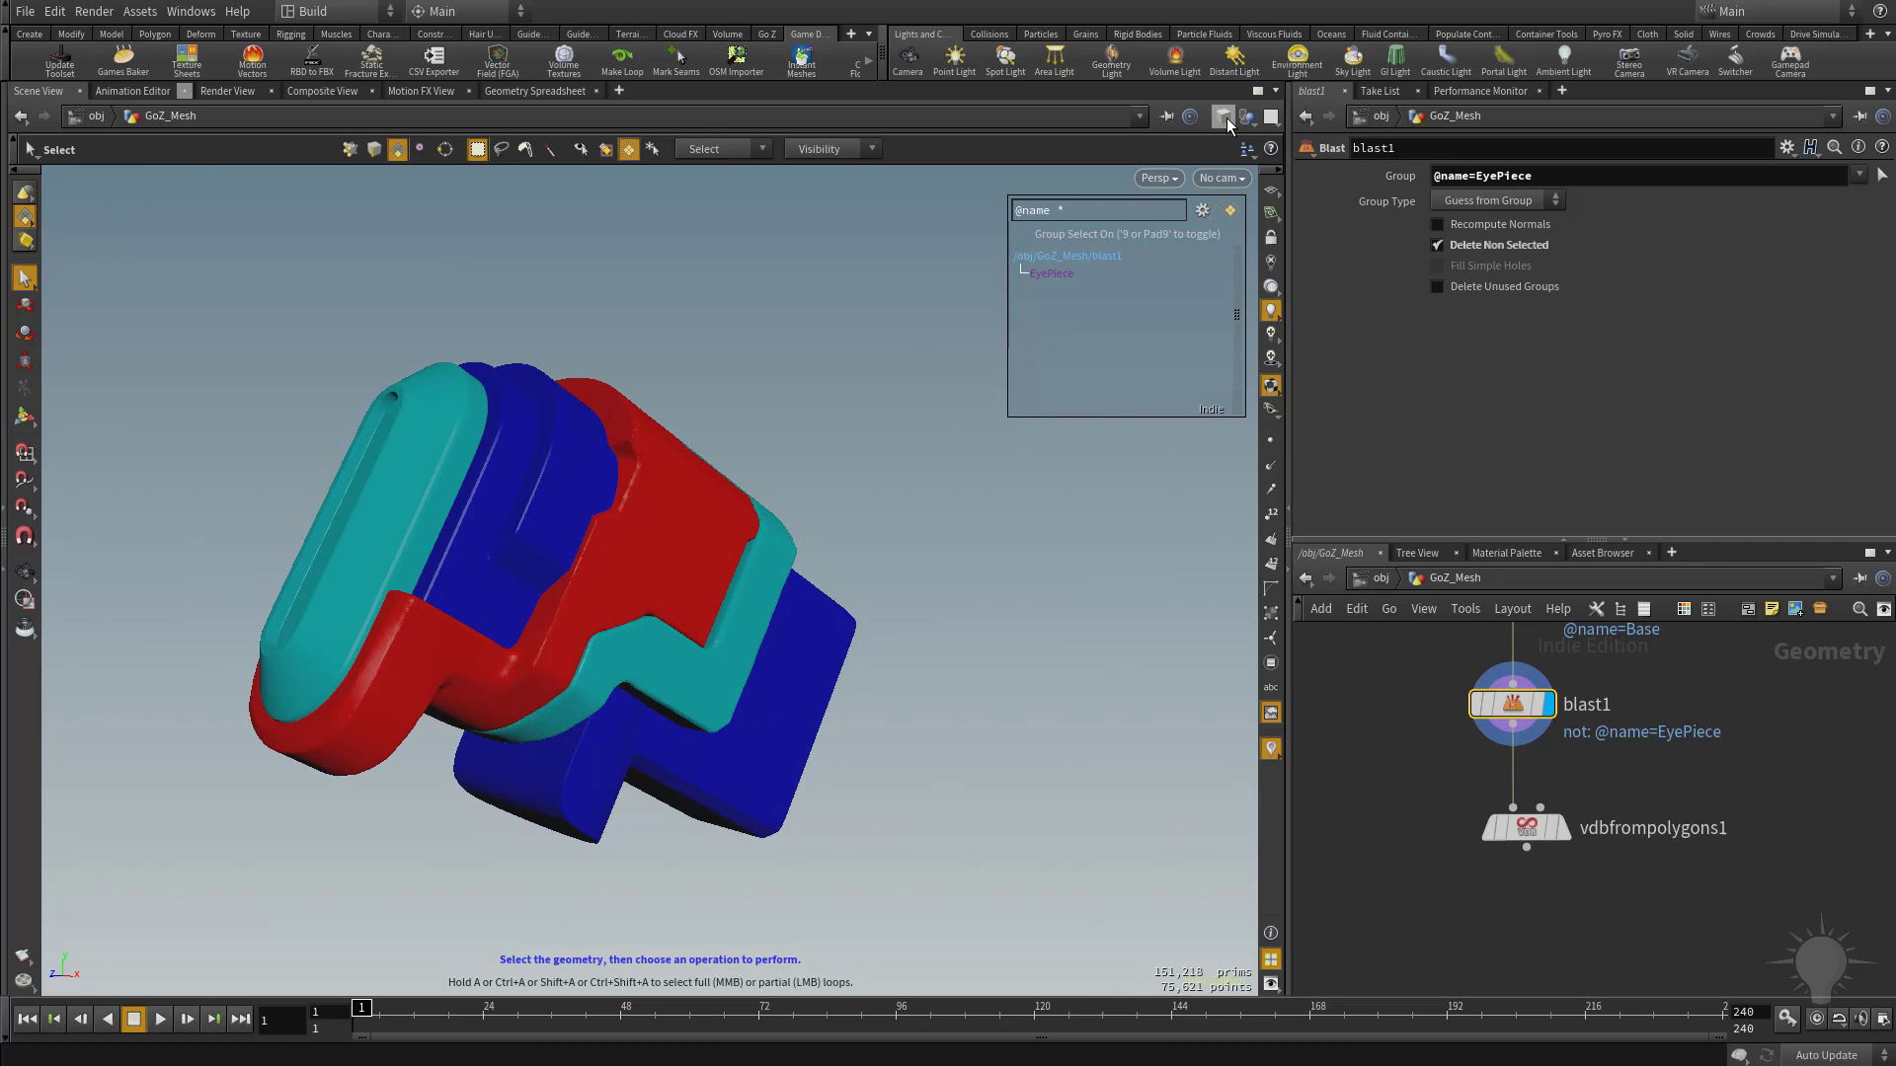
Step: Check the meshes in wireframe views, then return to smooth shaded without wire overlay
left_click(1224, 117)
left_click(1274, 277)
left_click(1224, 117)
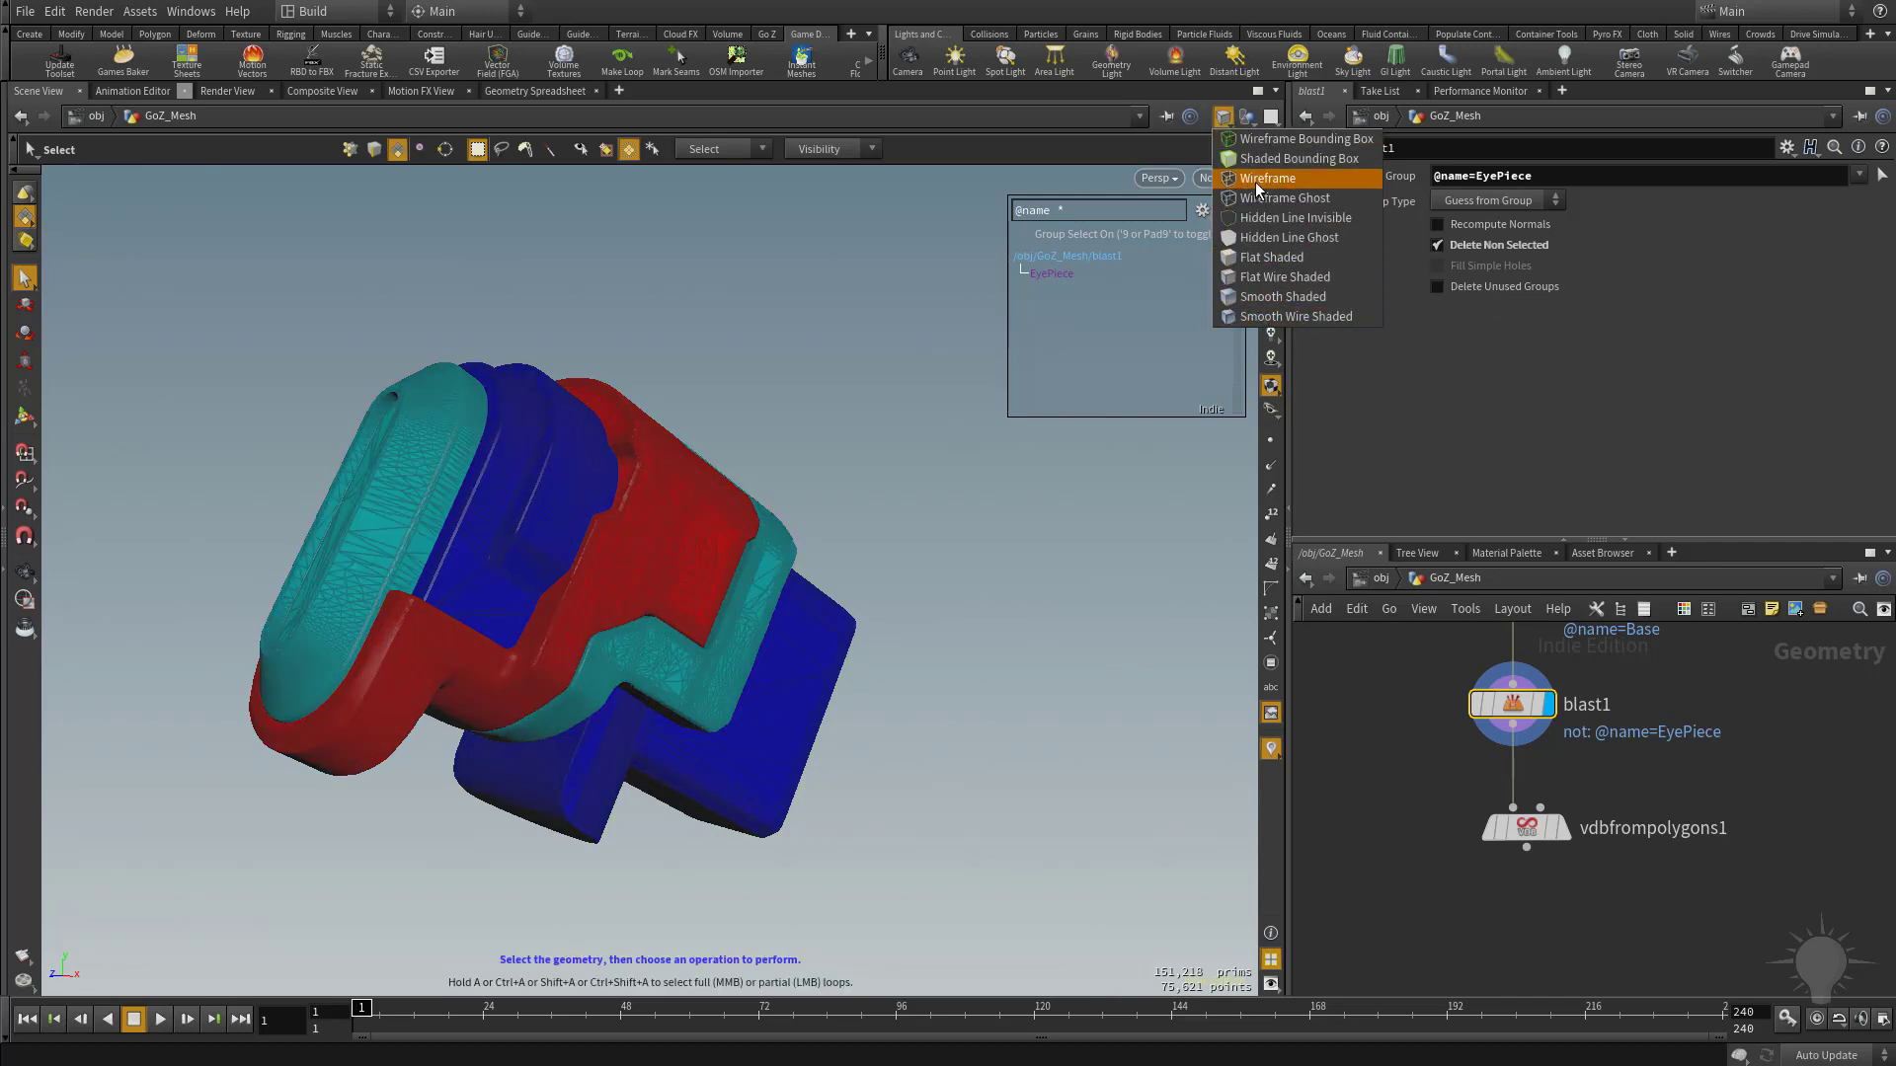
key("w")
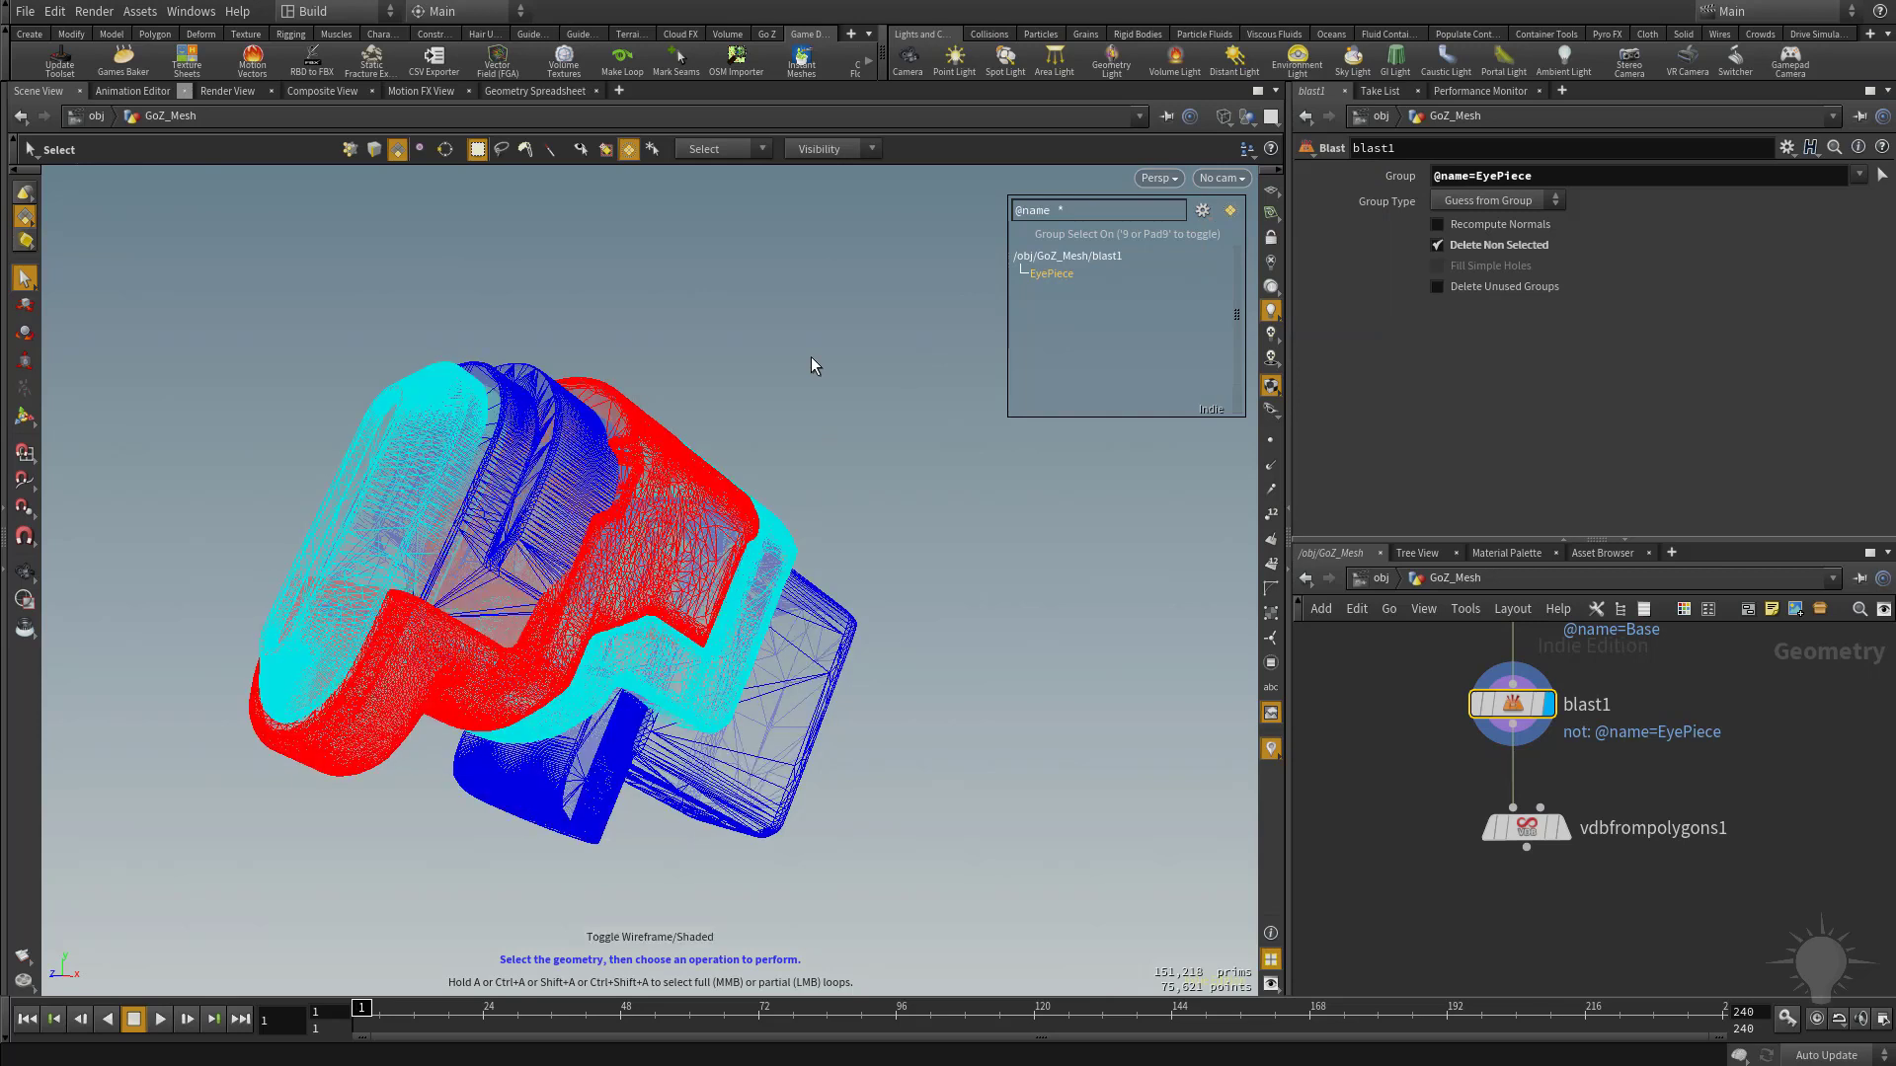
key("w")
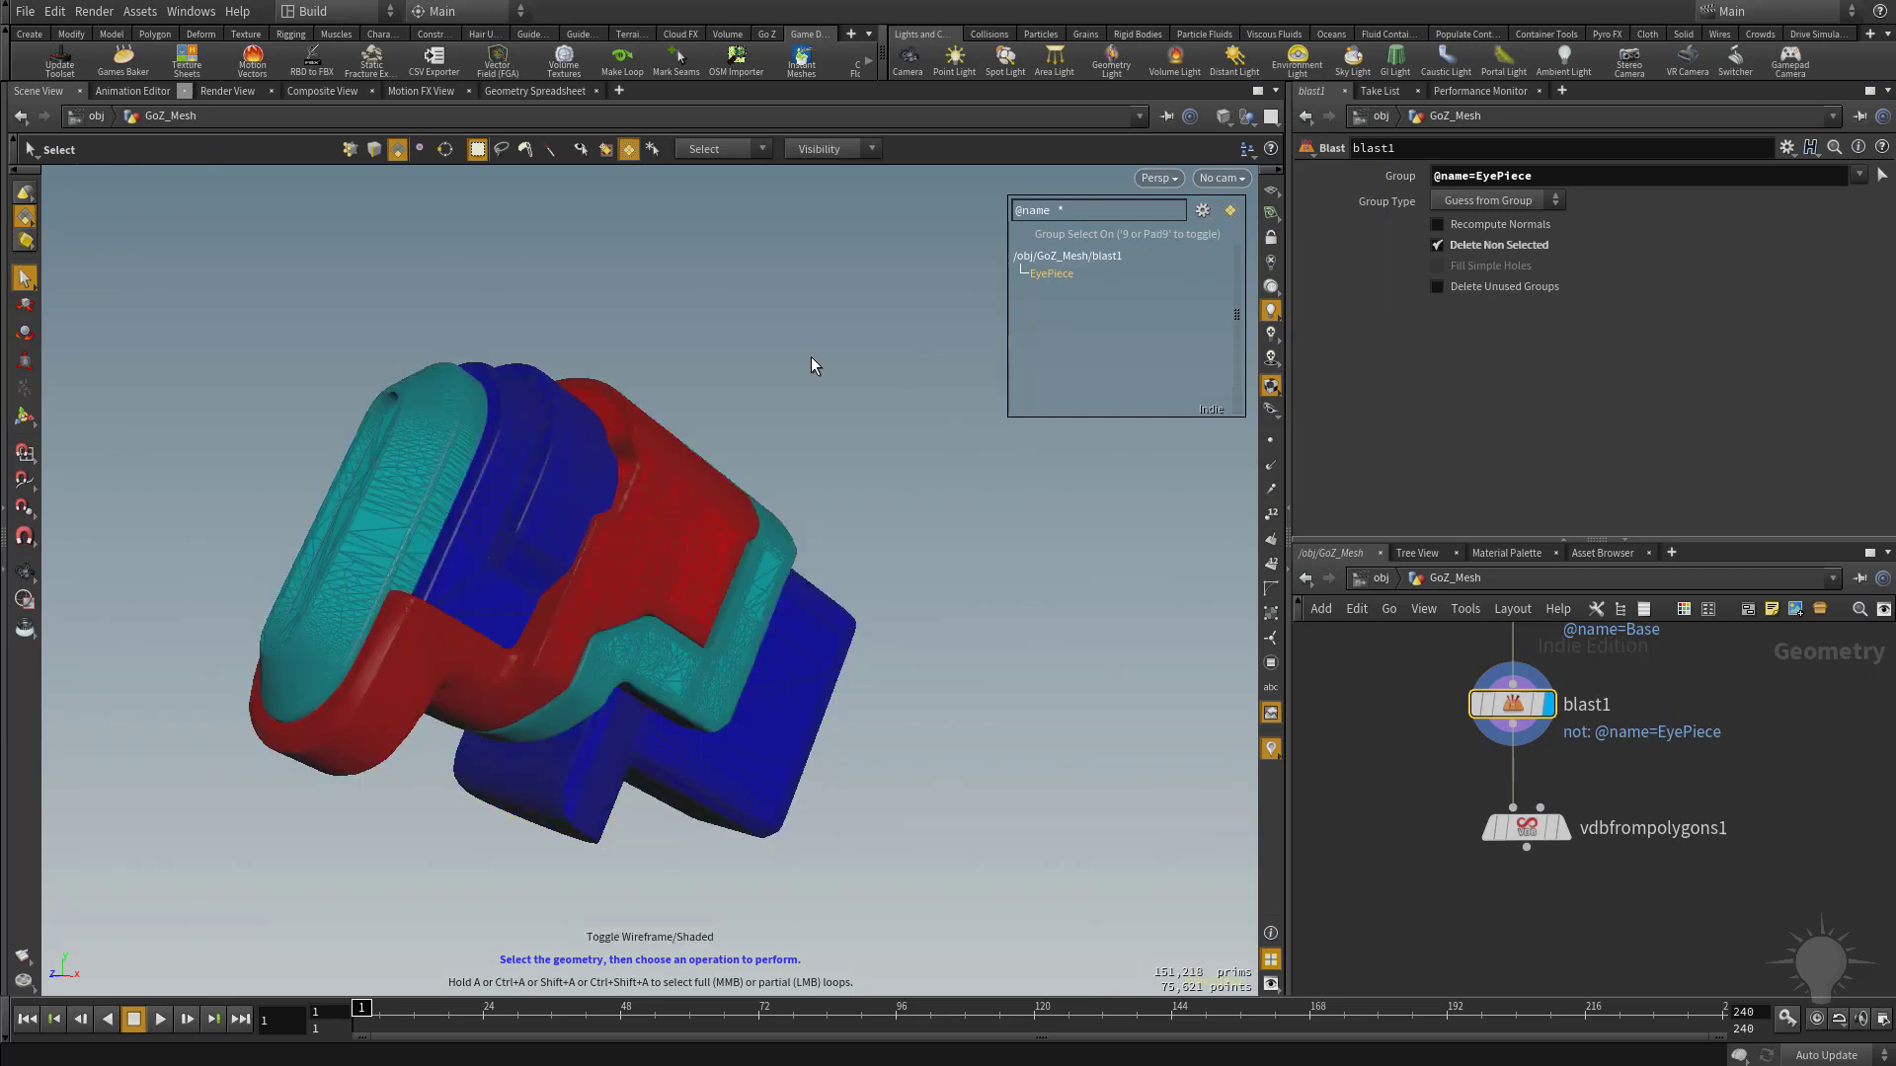
key("shift+w")
key("shift+w")
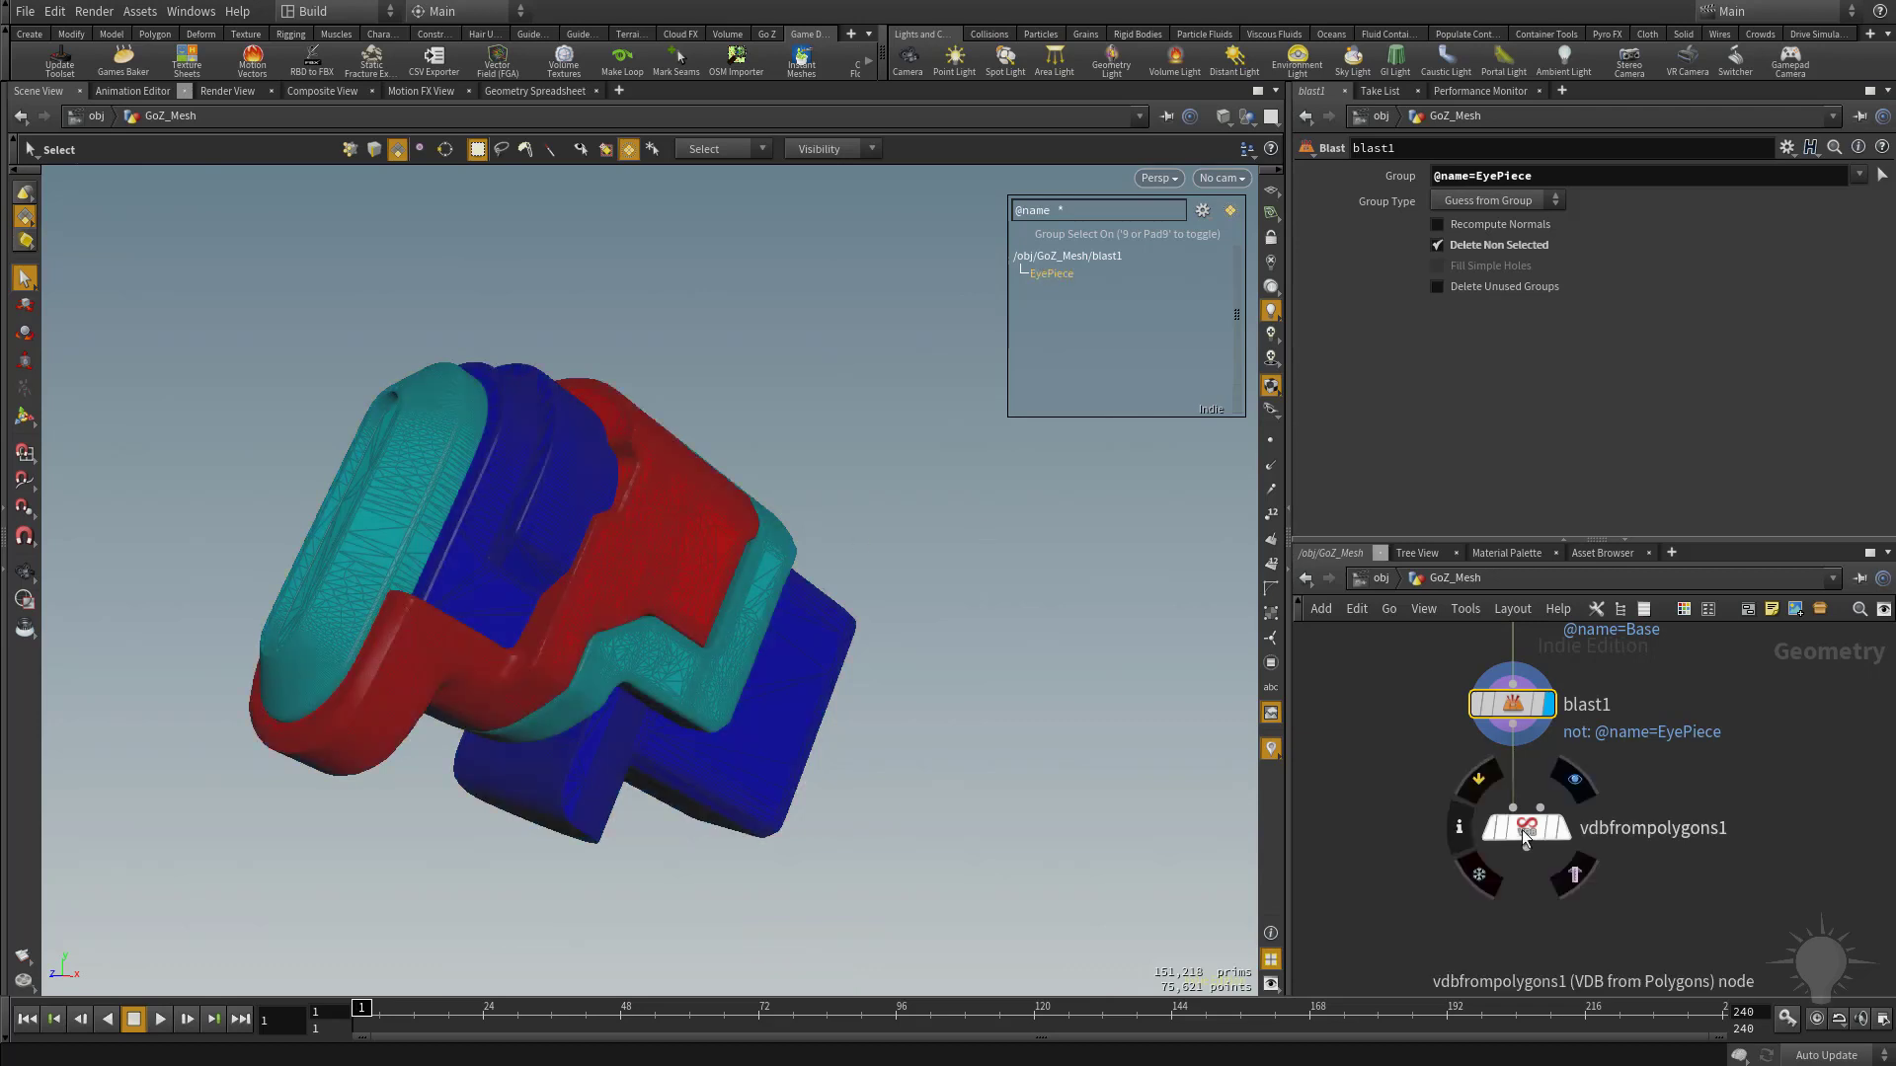
Step: Commit a voxel size of 0.05 and compare against blast1's original eyepiece mesh
left_click(1563, 828)
mouse_move(1524, 713)
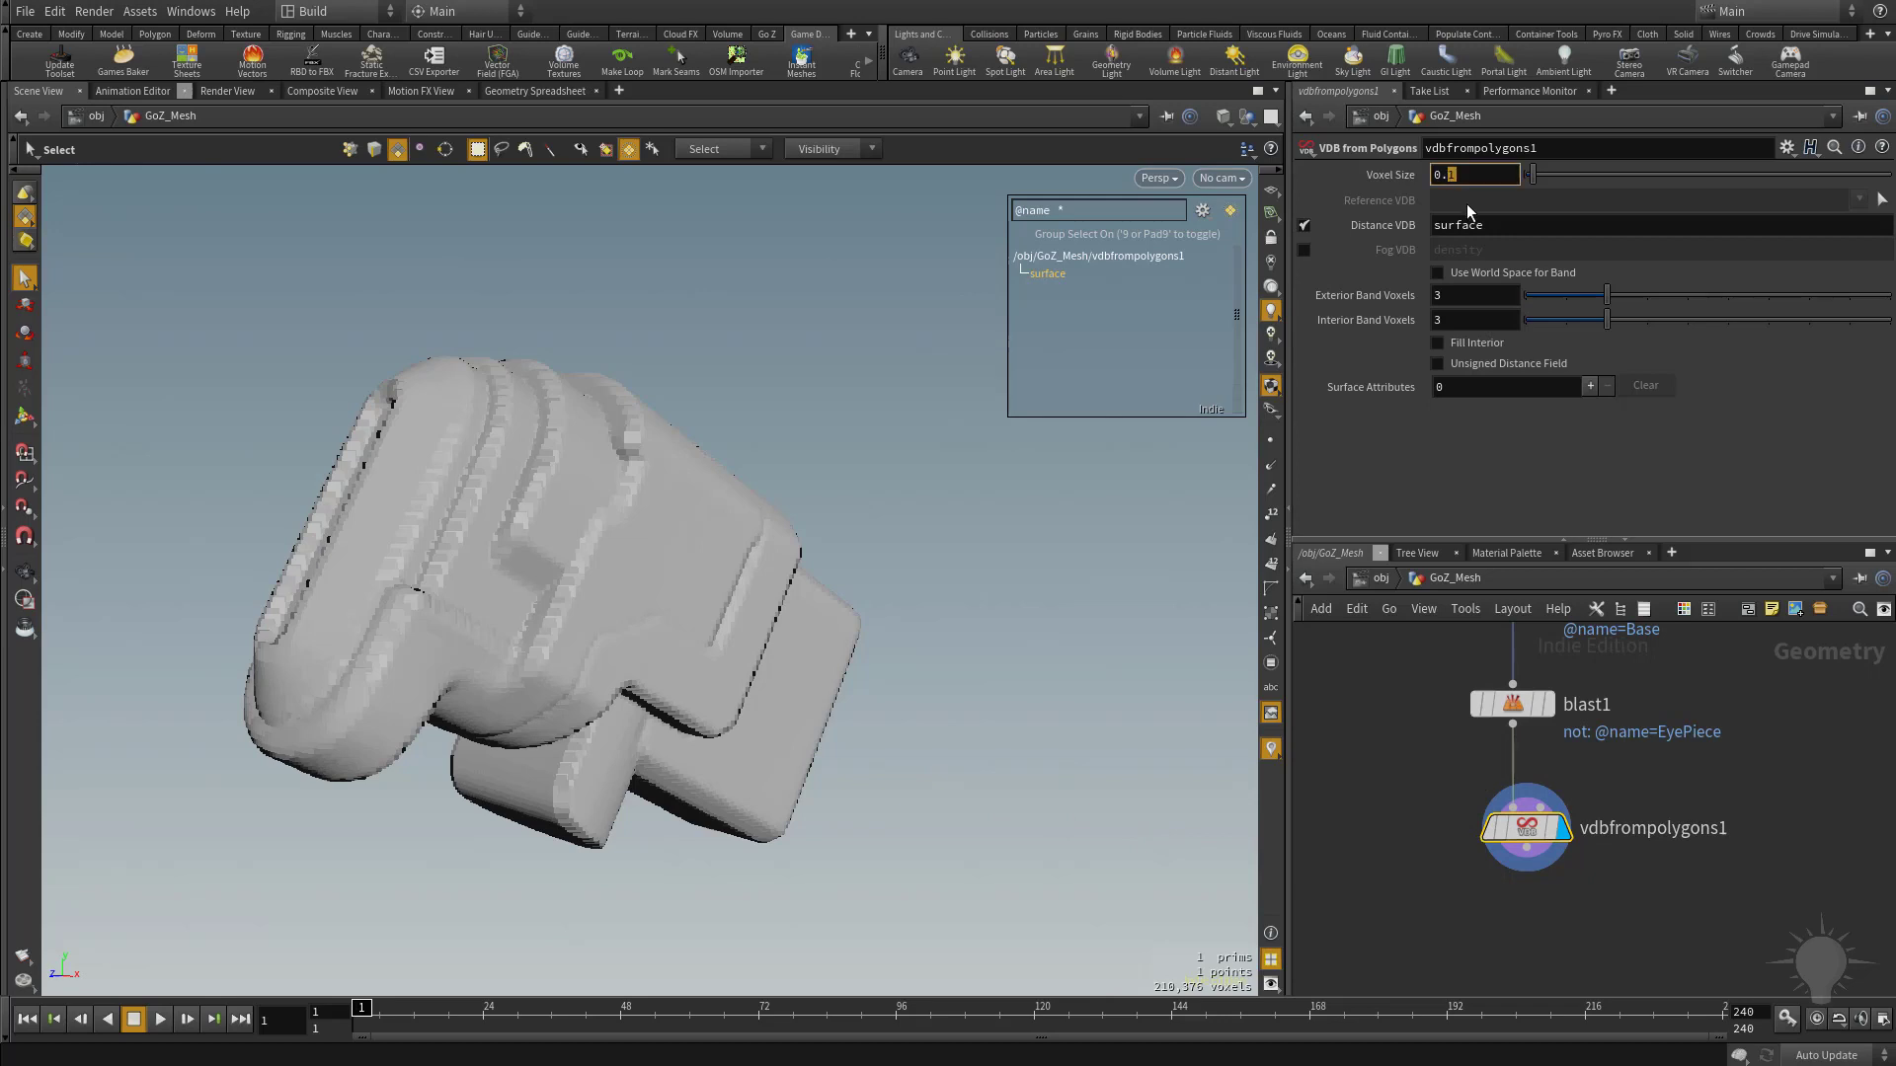
key("Return")
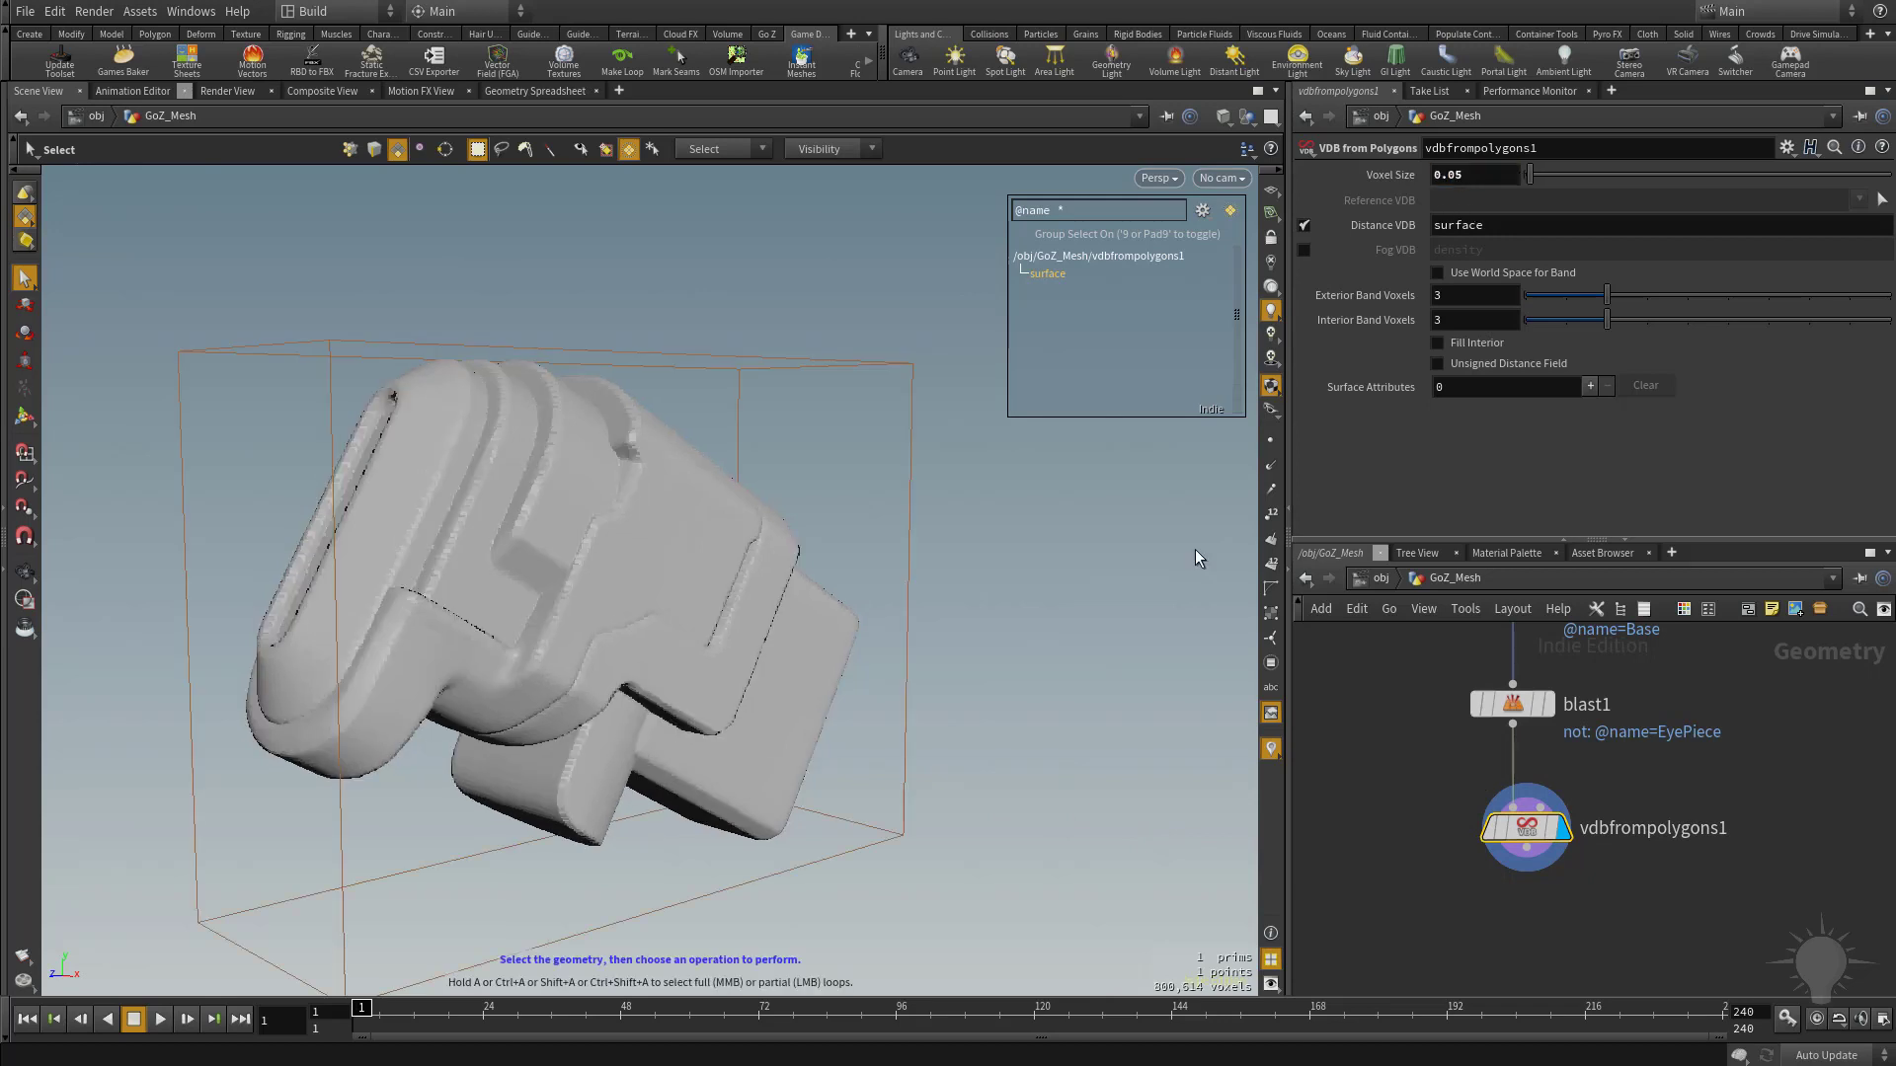
left_click(1518, 707)
left_click(1546, 705)
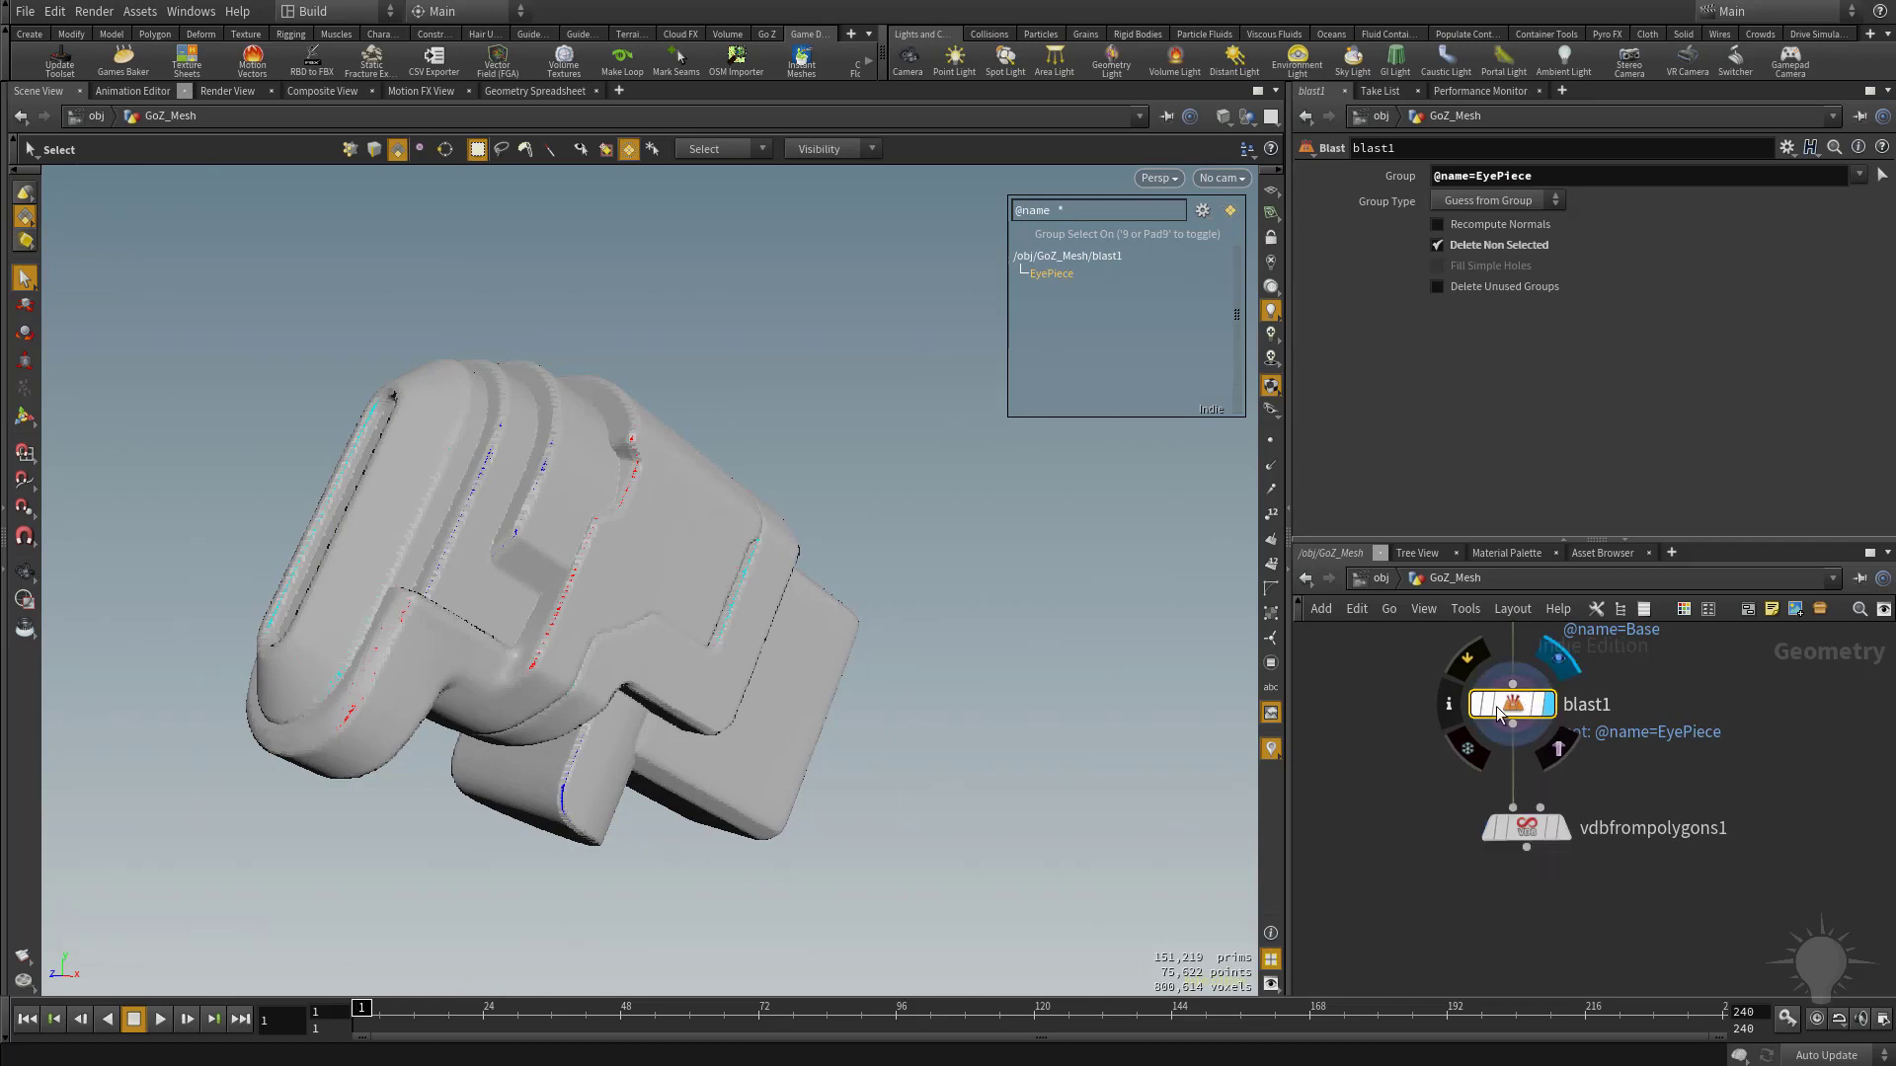
Step: Display the vdbfrompolygons1 surface and orbit and zoom around it to inspect
left_click(1527, 827)
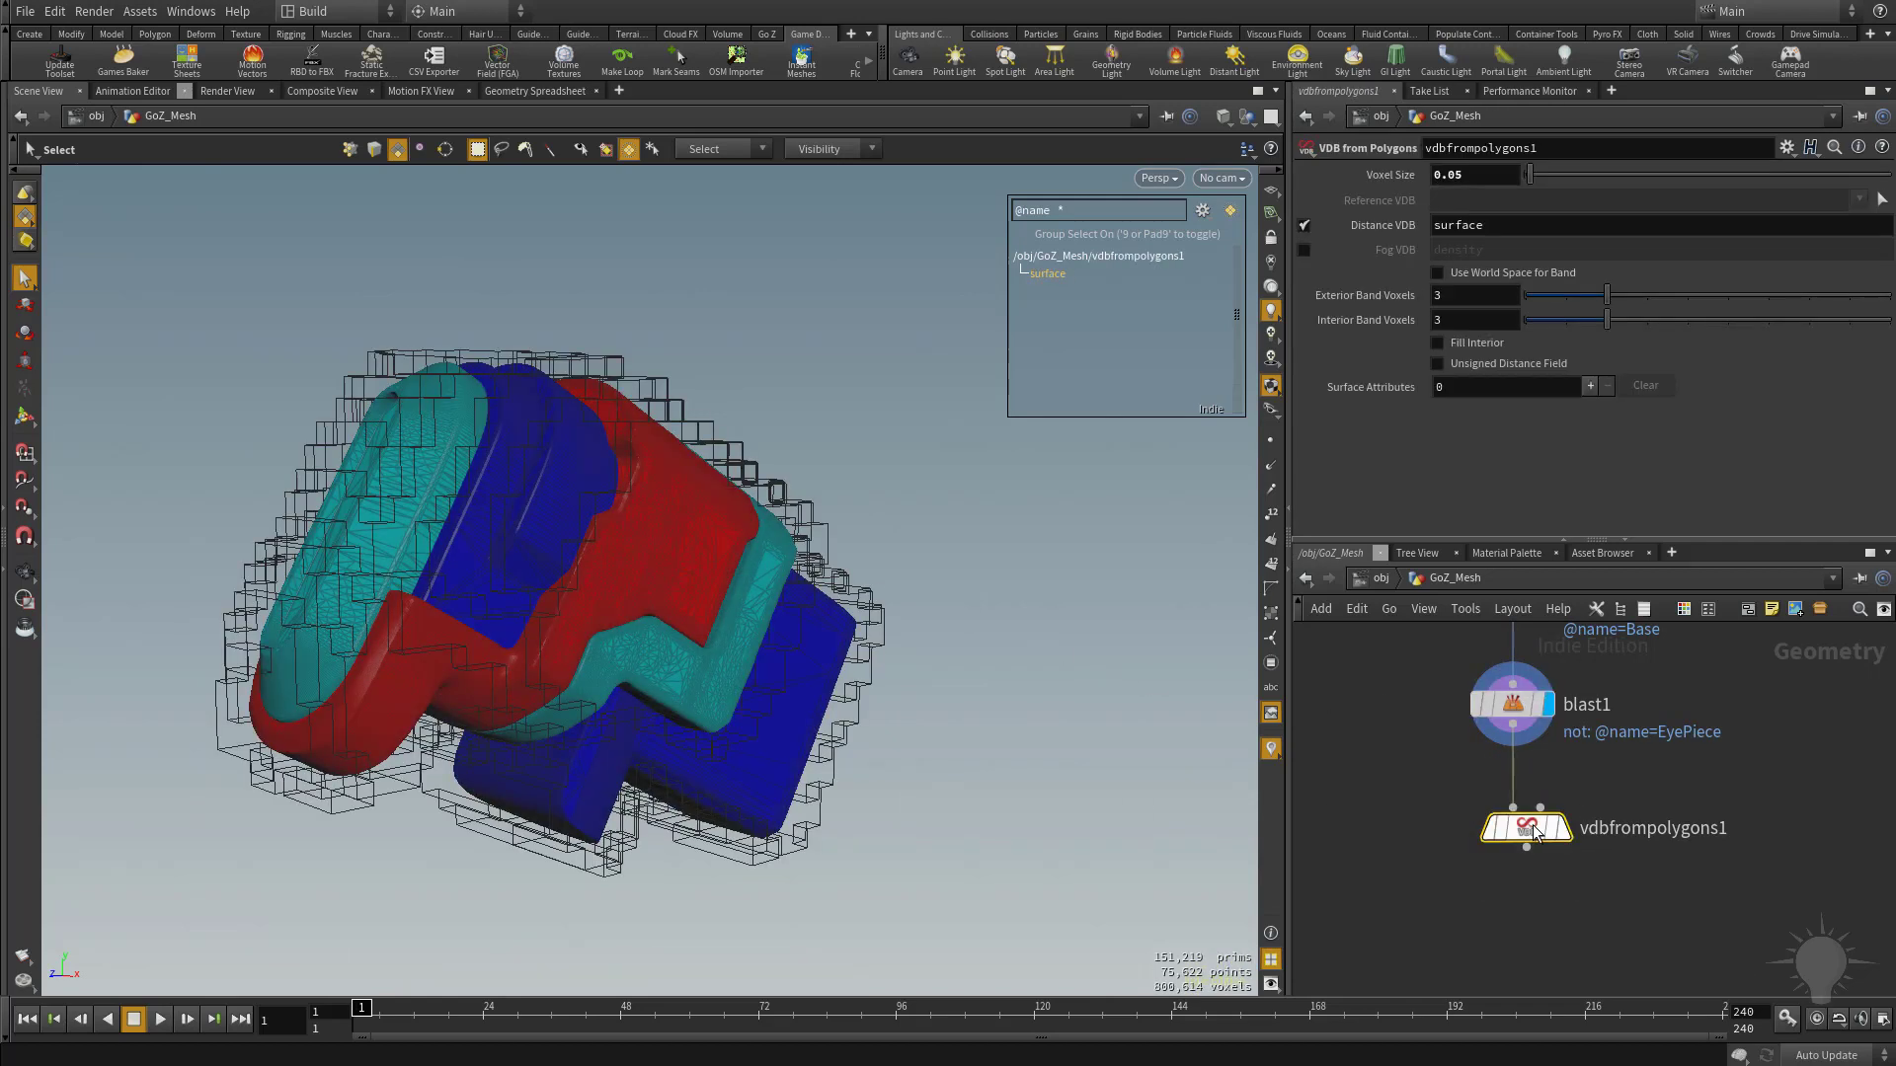
left_click(1575, 780)
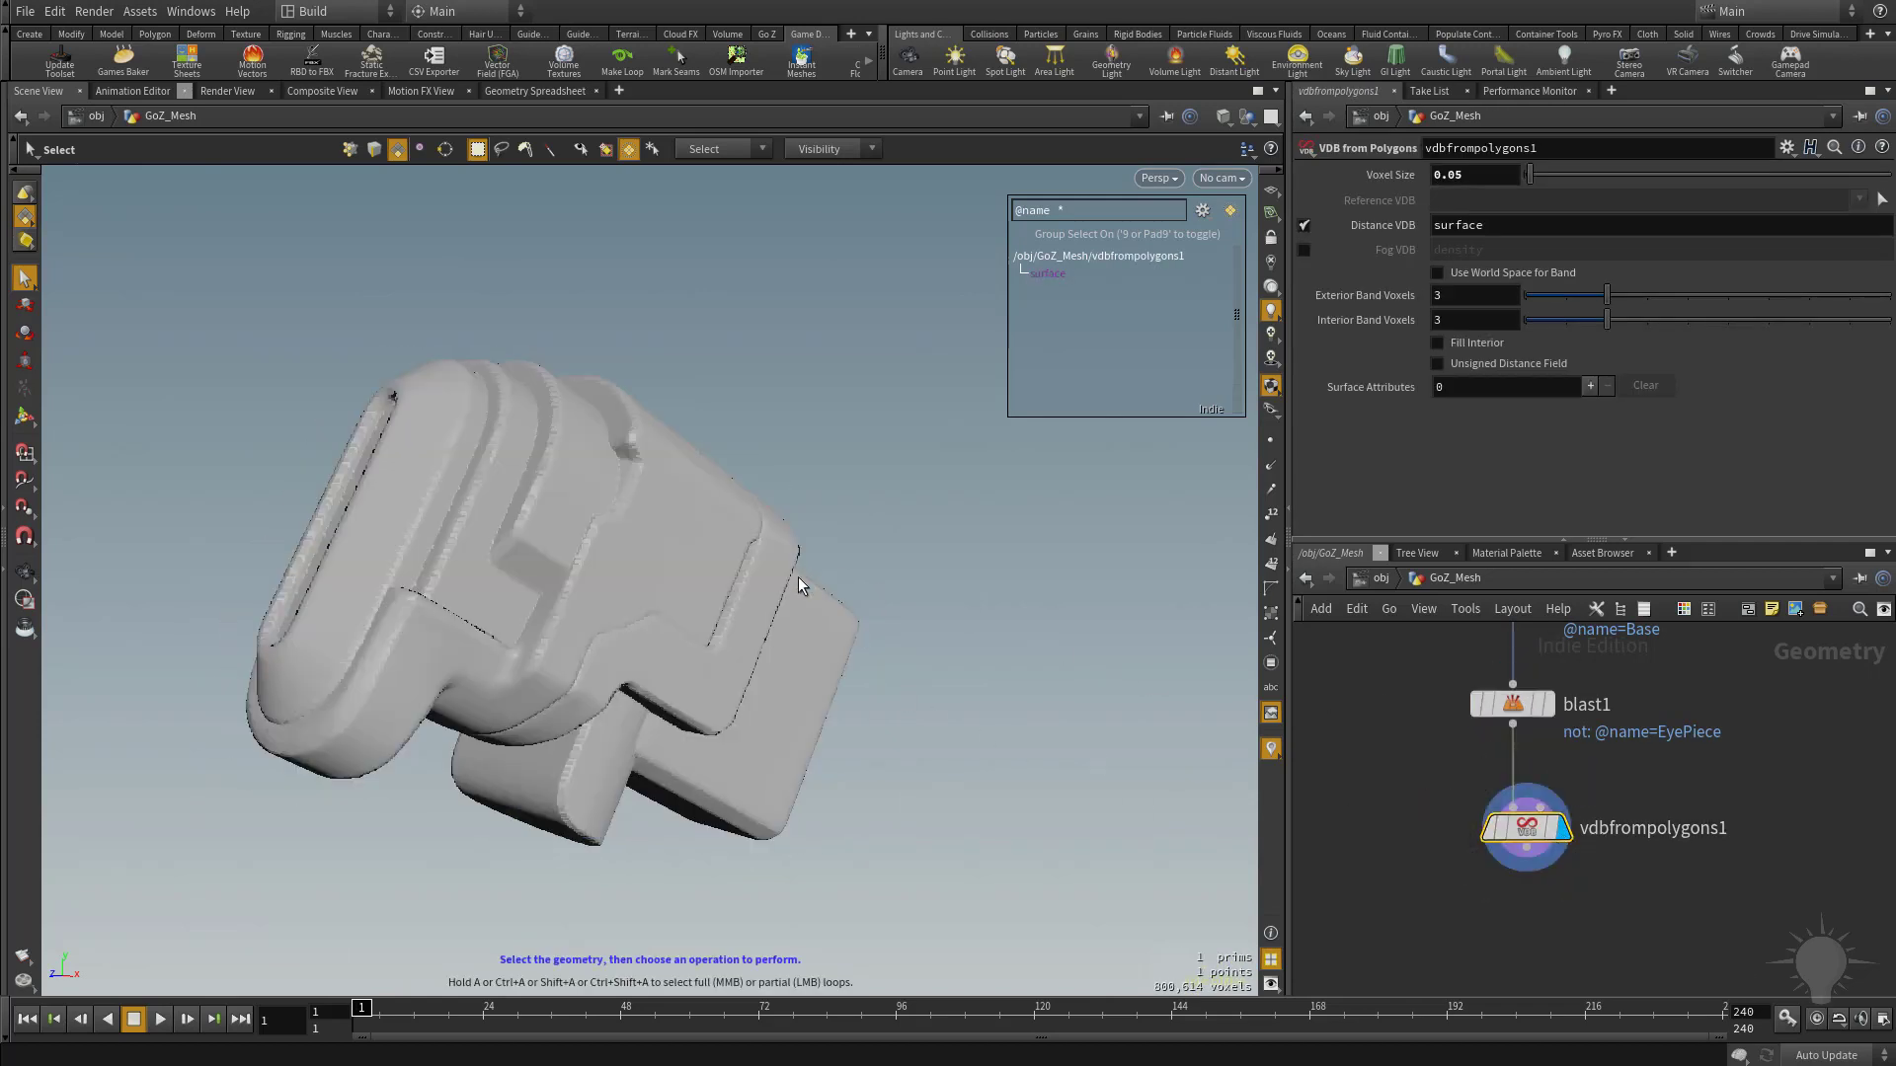
key("space")
scroll(665, 606, "up", 10)
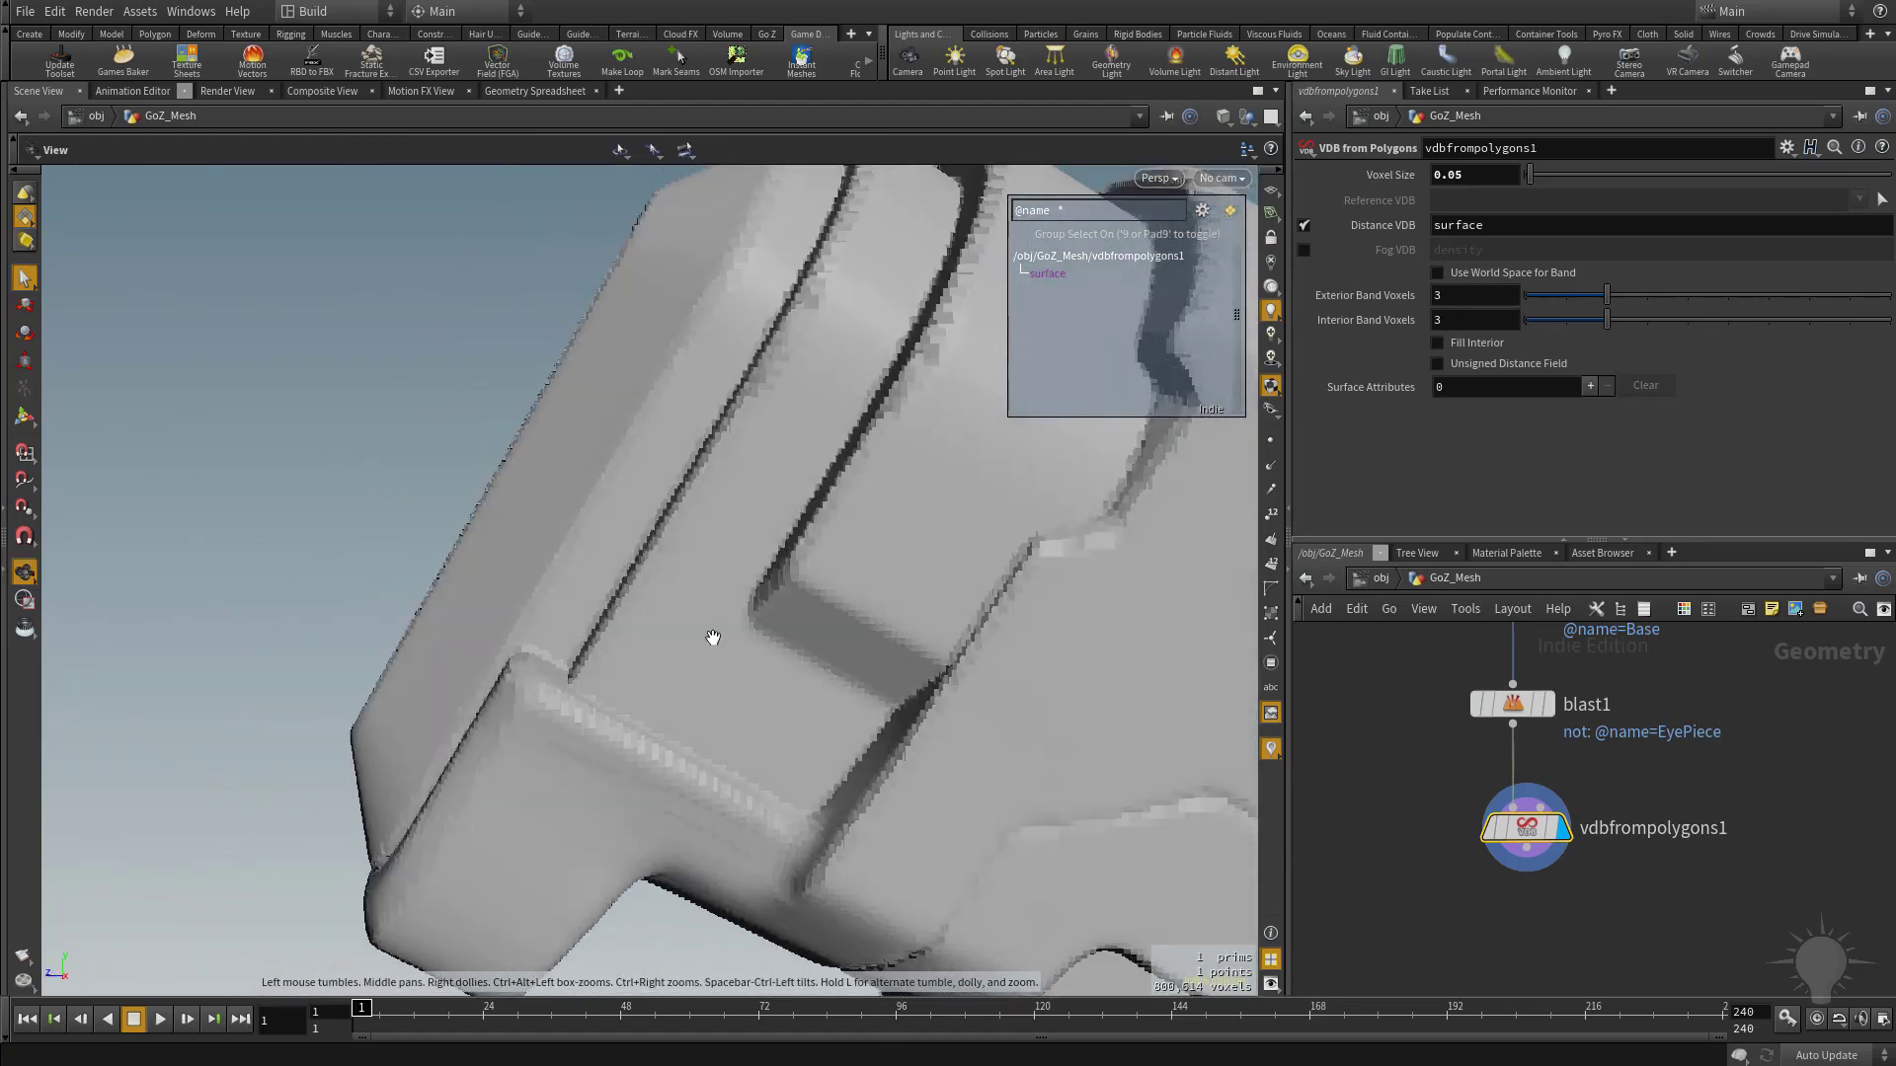
left_click_drag(713, 637, 662, 591)
scroll(663, 590, "down", 8)
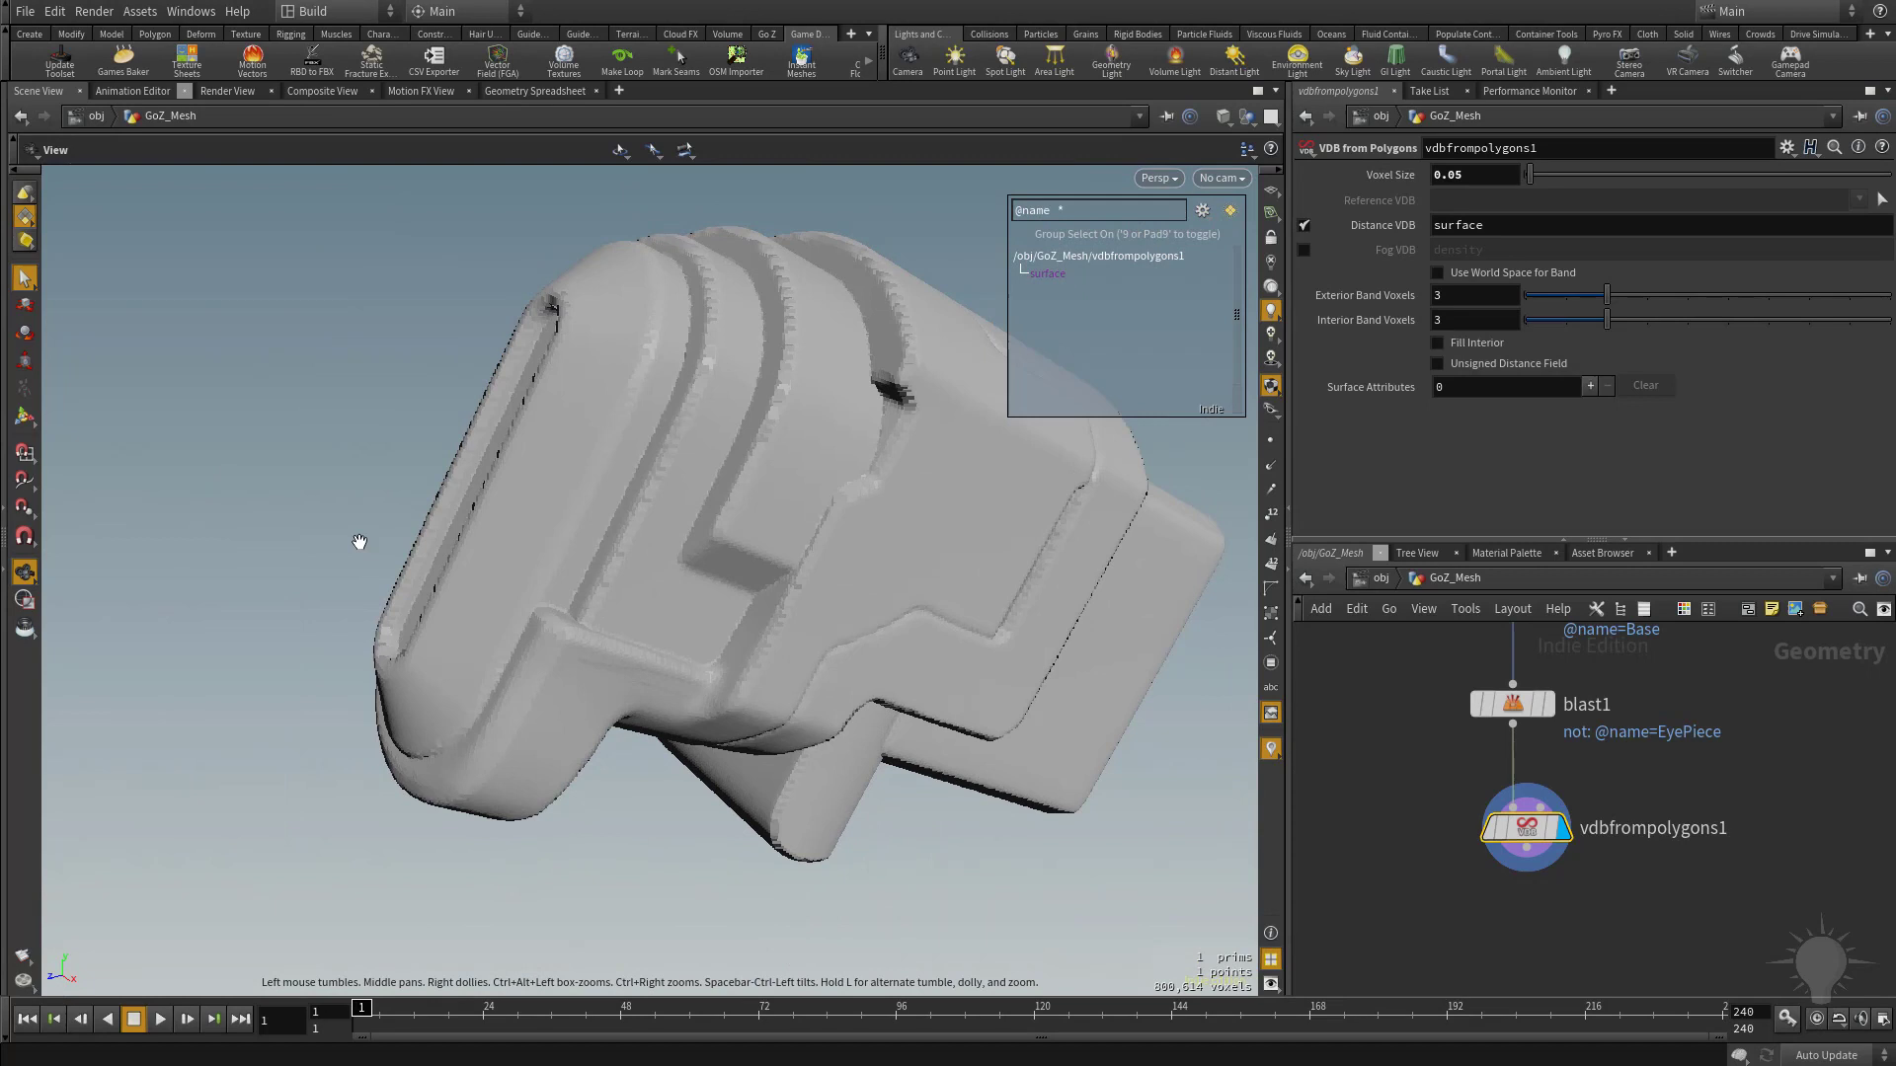
left_click_drag(359, 542, 457, 478)
left_click(444, 589)
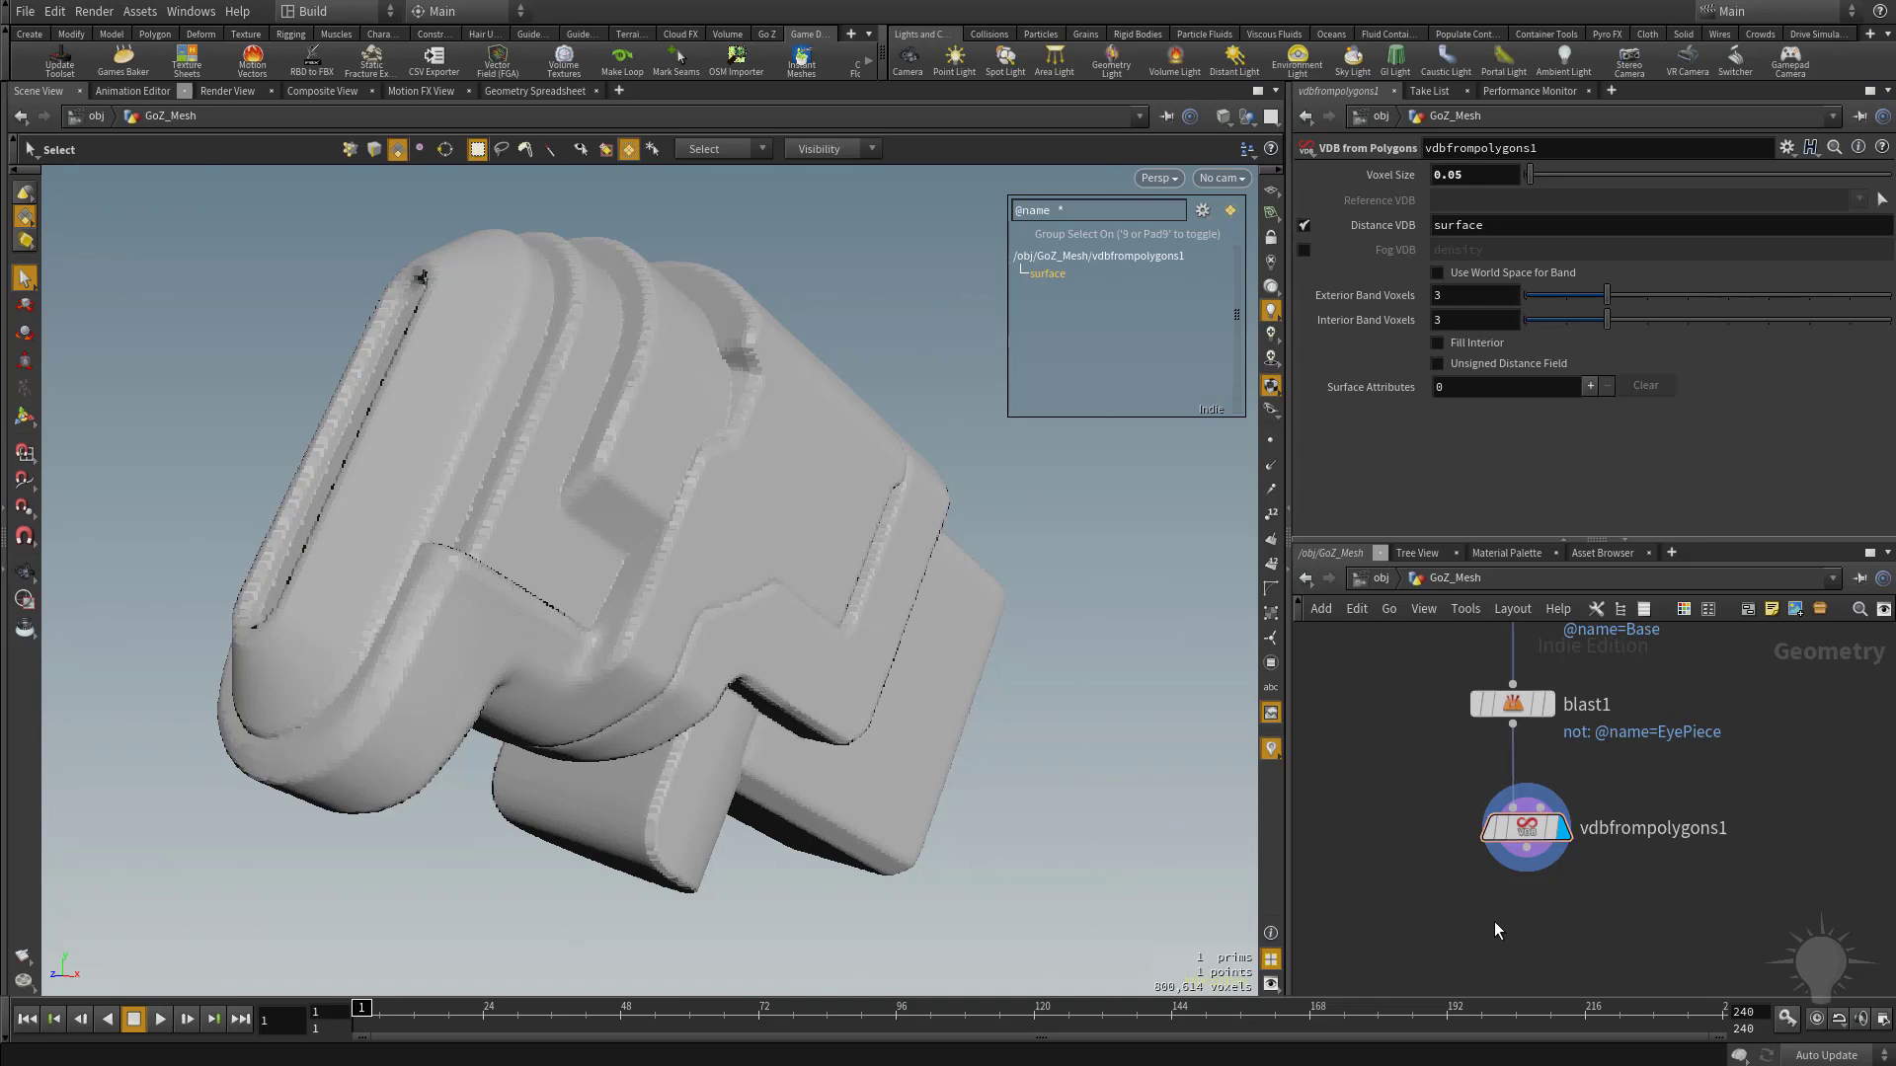
Step: Add a Convert VDB node, convertvdb1, below vdbfrompolygons1 and display it
key("Tab")
type("vdb")
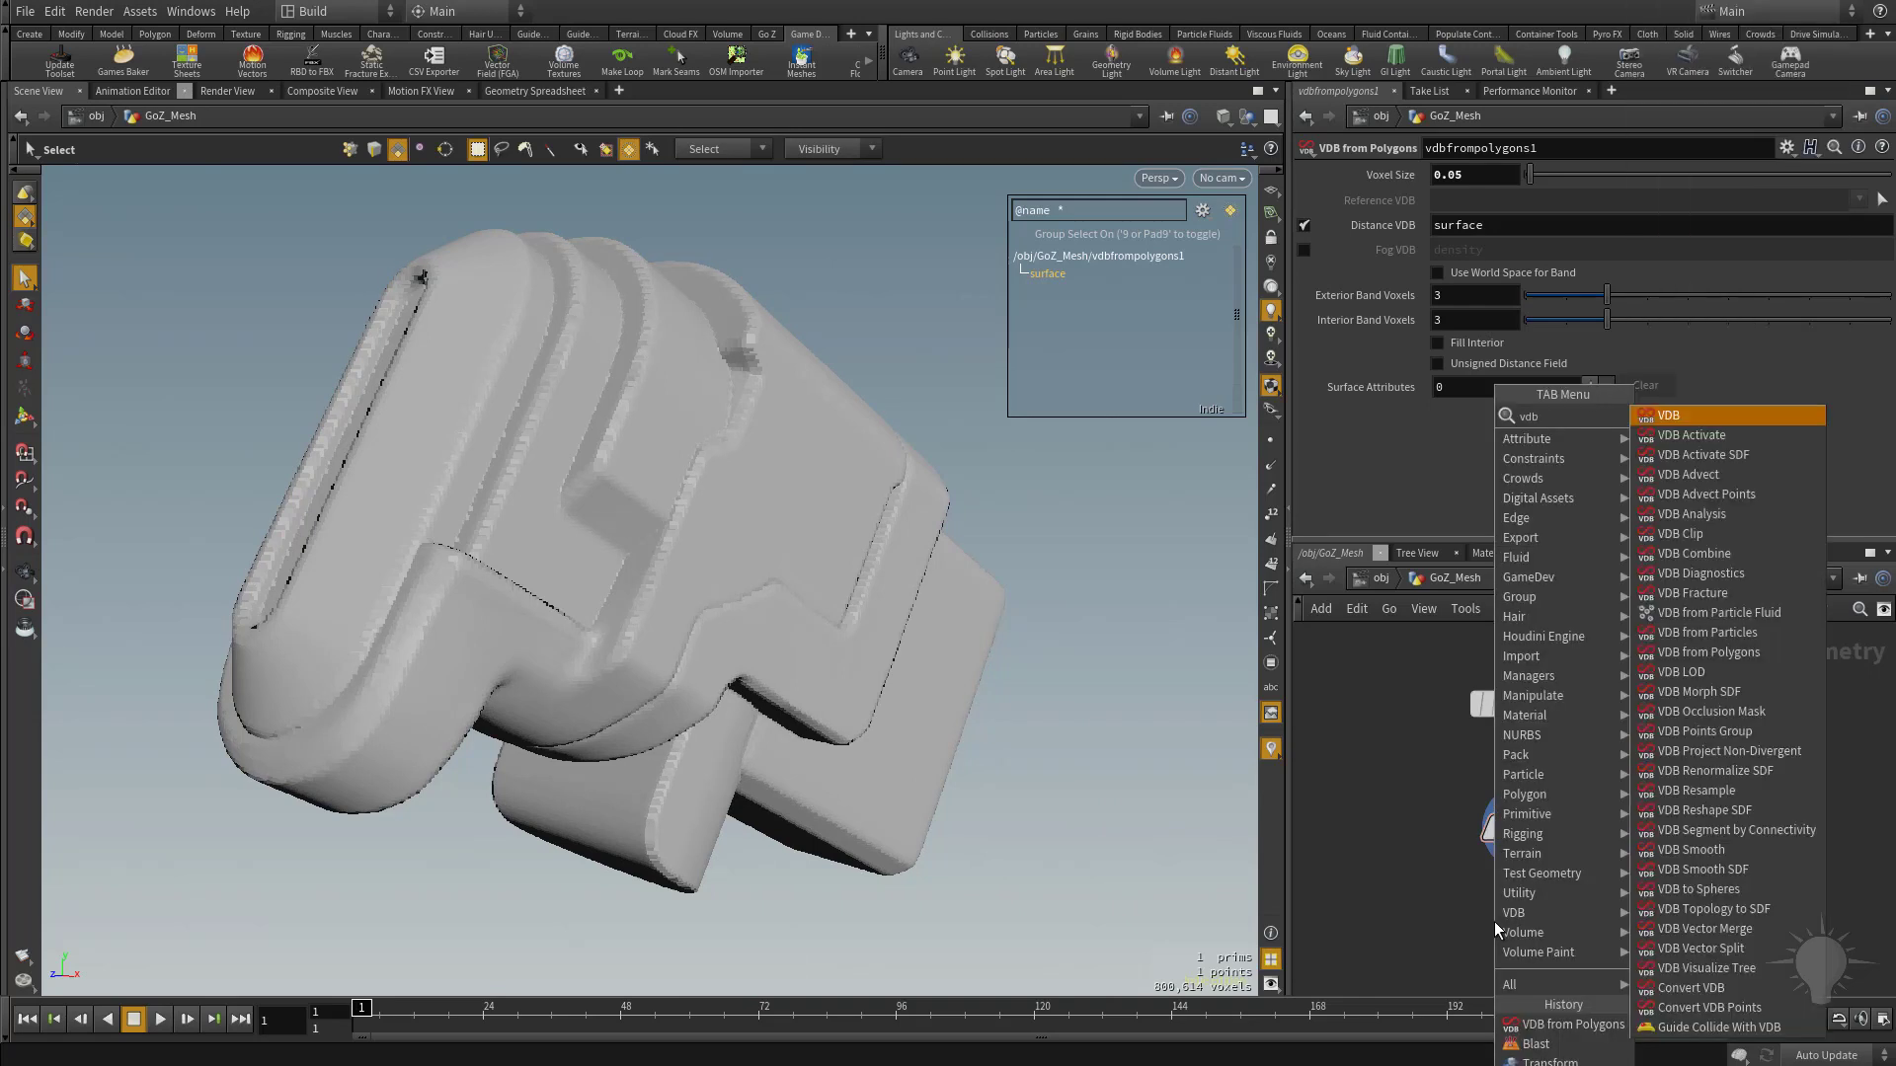
left_click(1679, 987)
left_click(1565, 943)
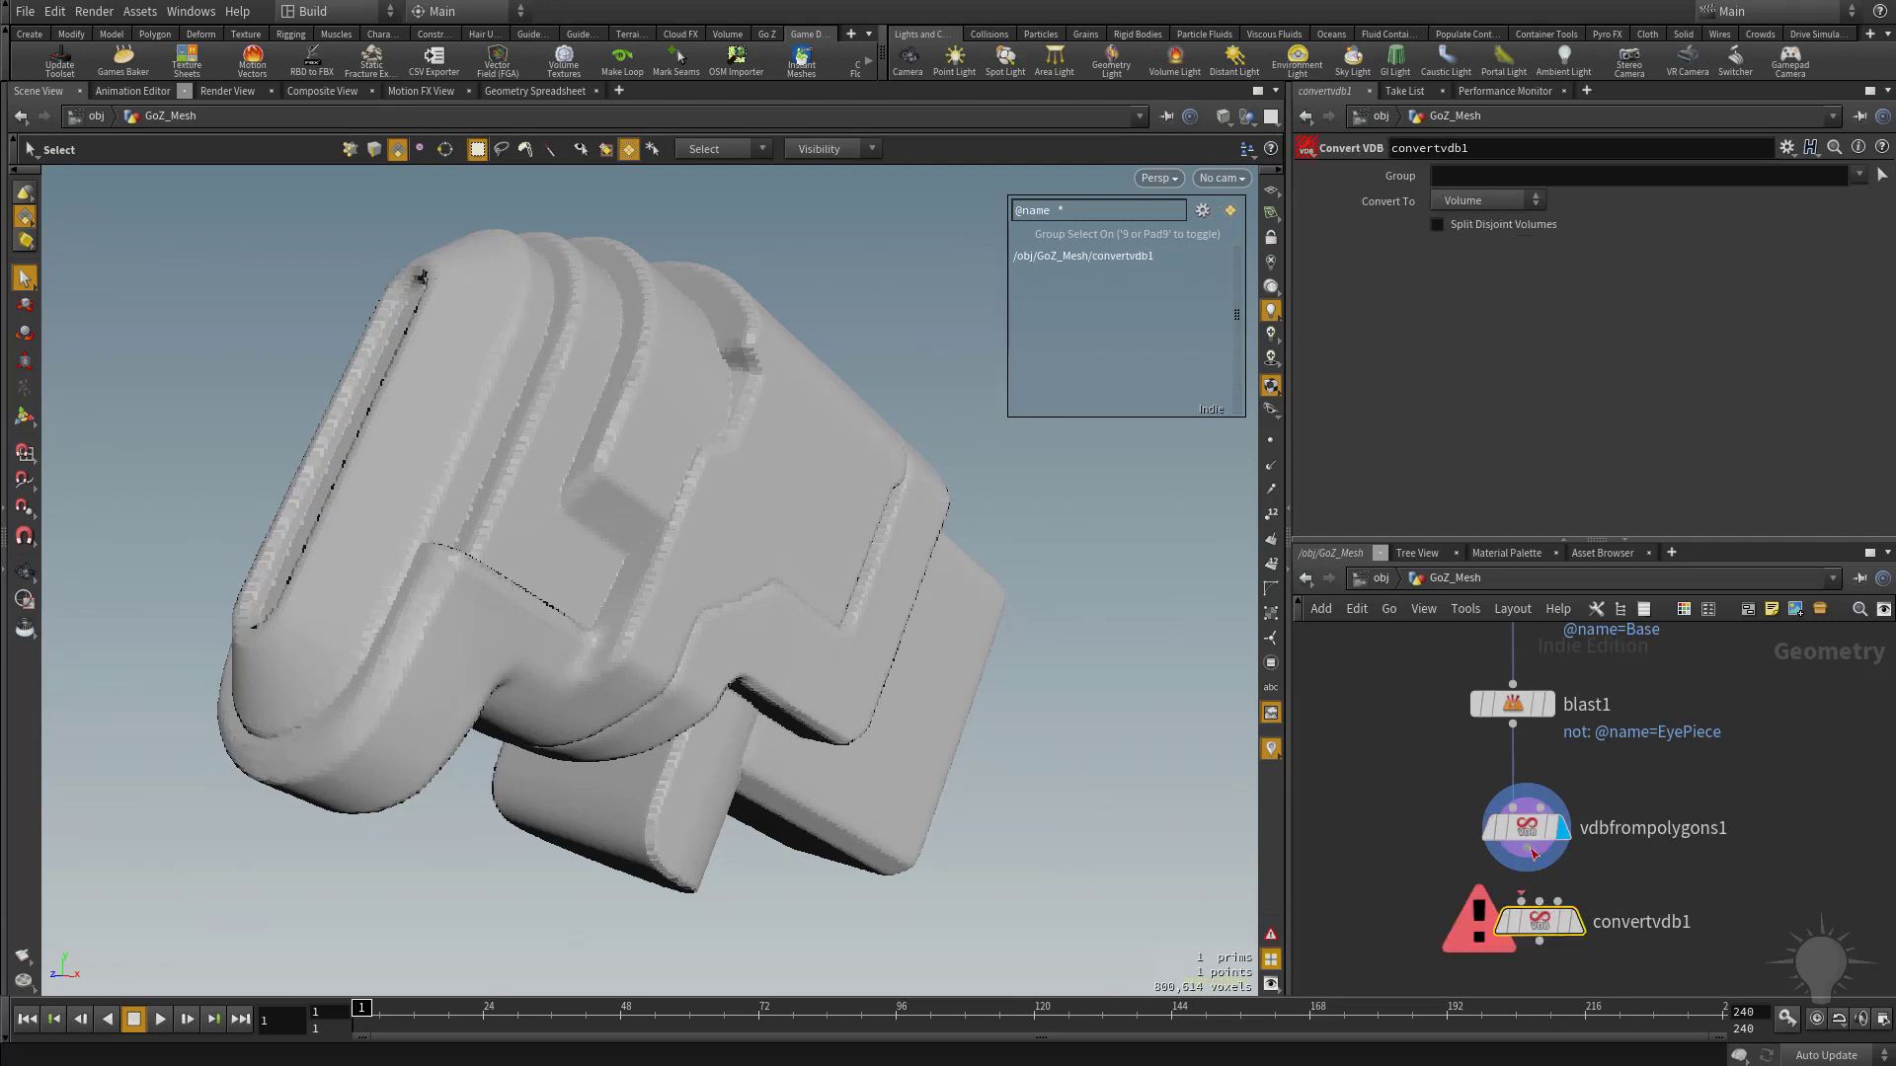
left_click(1574, 925)
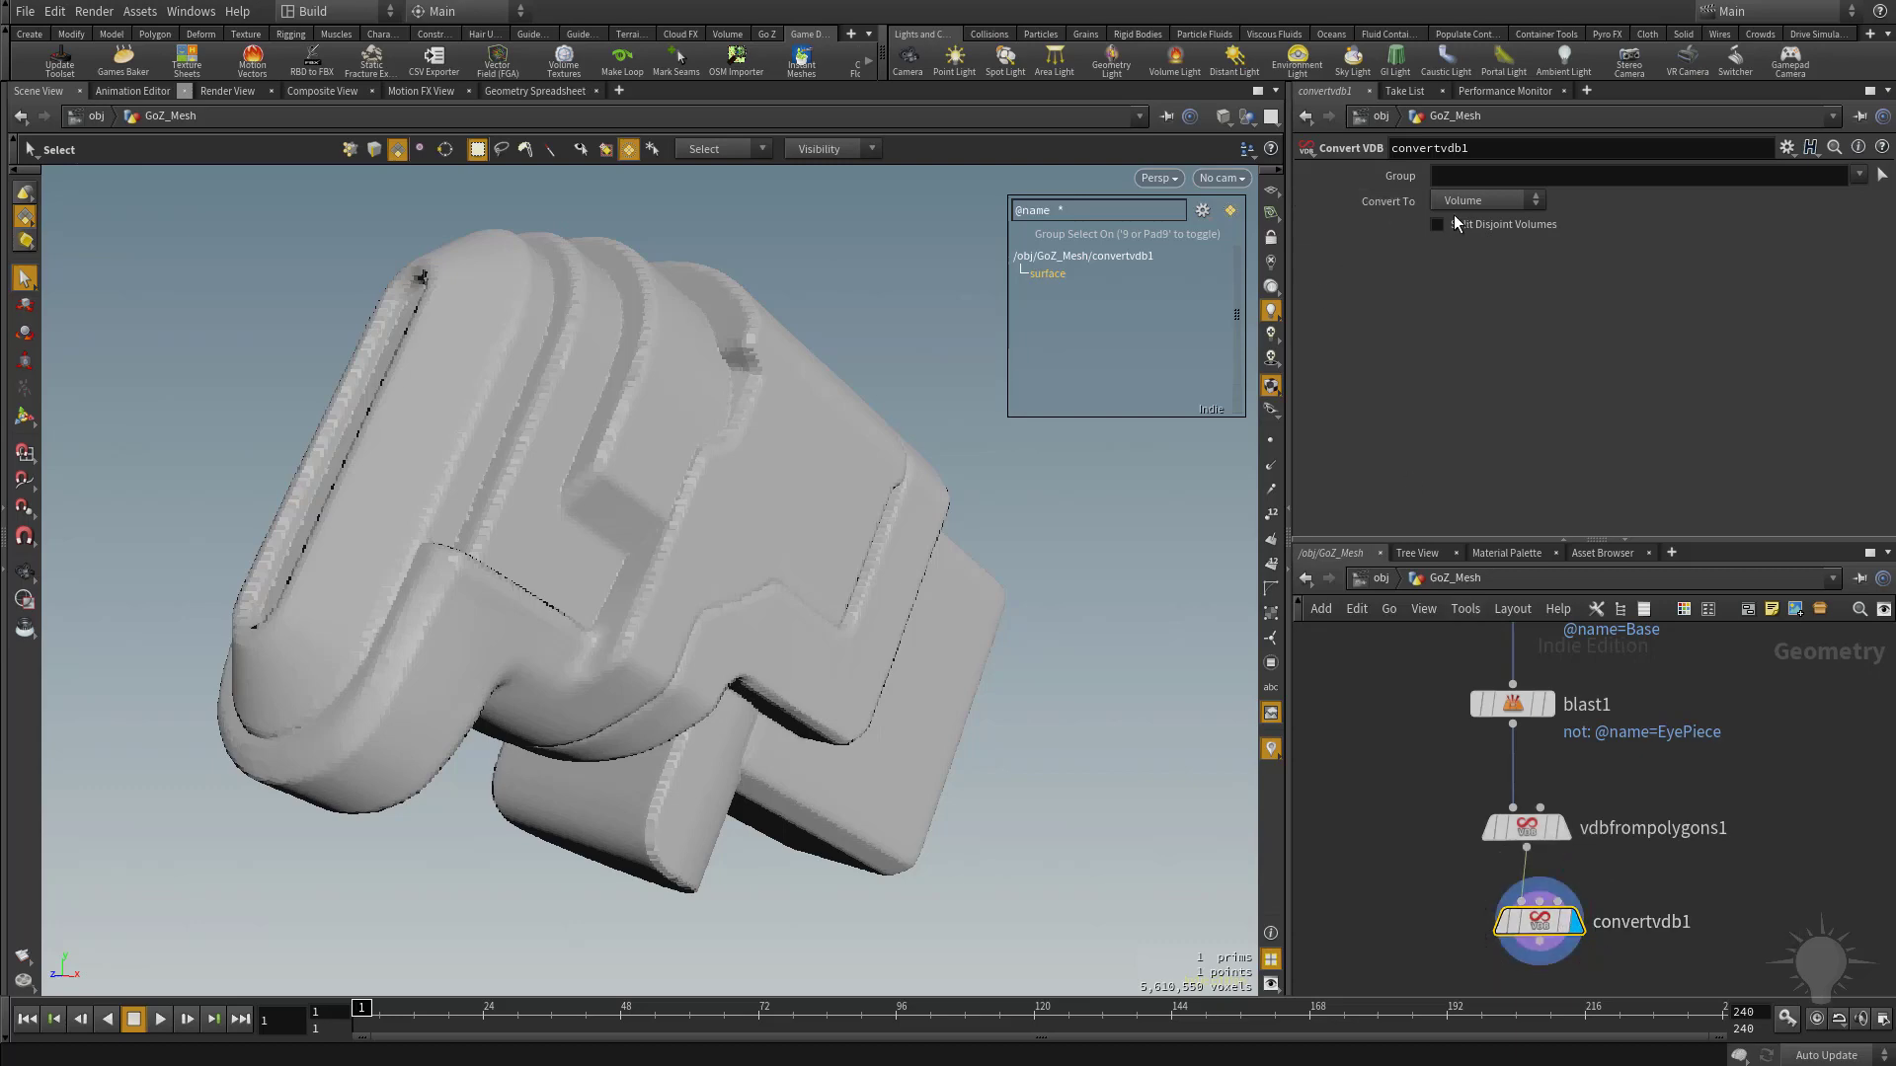
Step: Set convertvdb1's Convert To option to Polygons
left_click(1530, 198)
left_click(1461, 259)
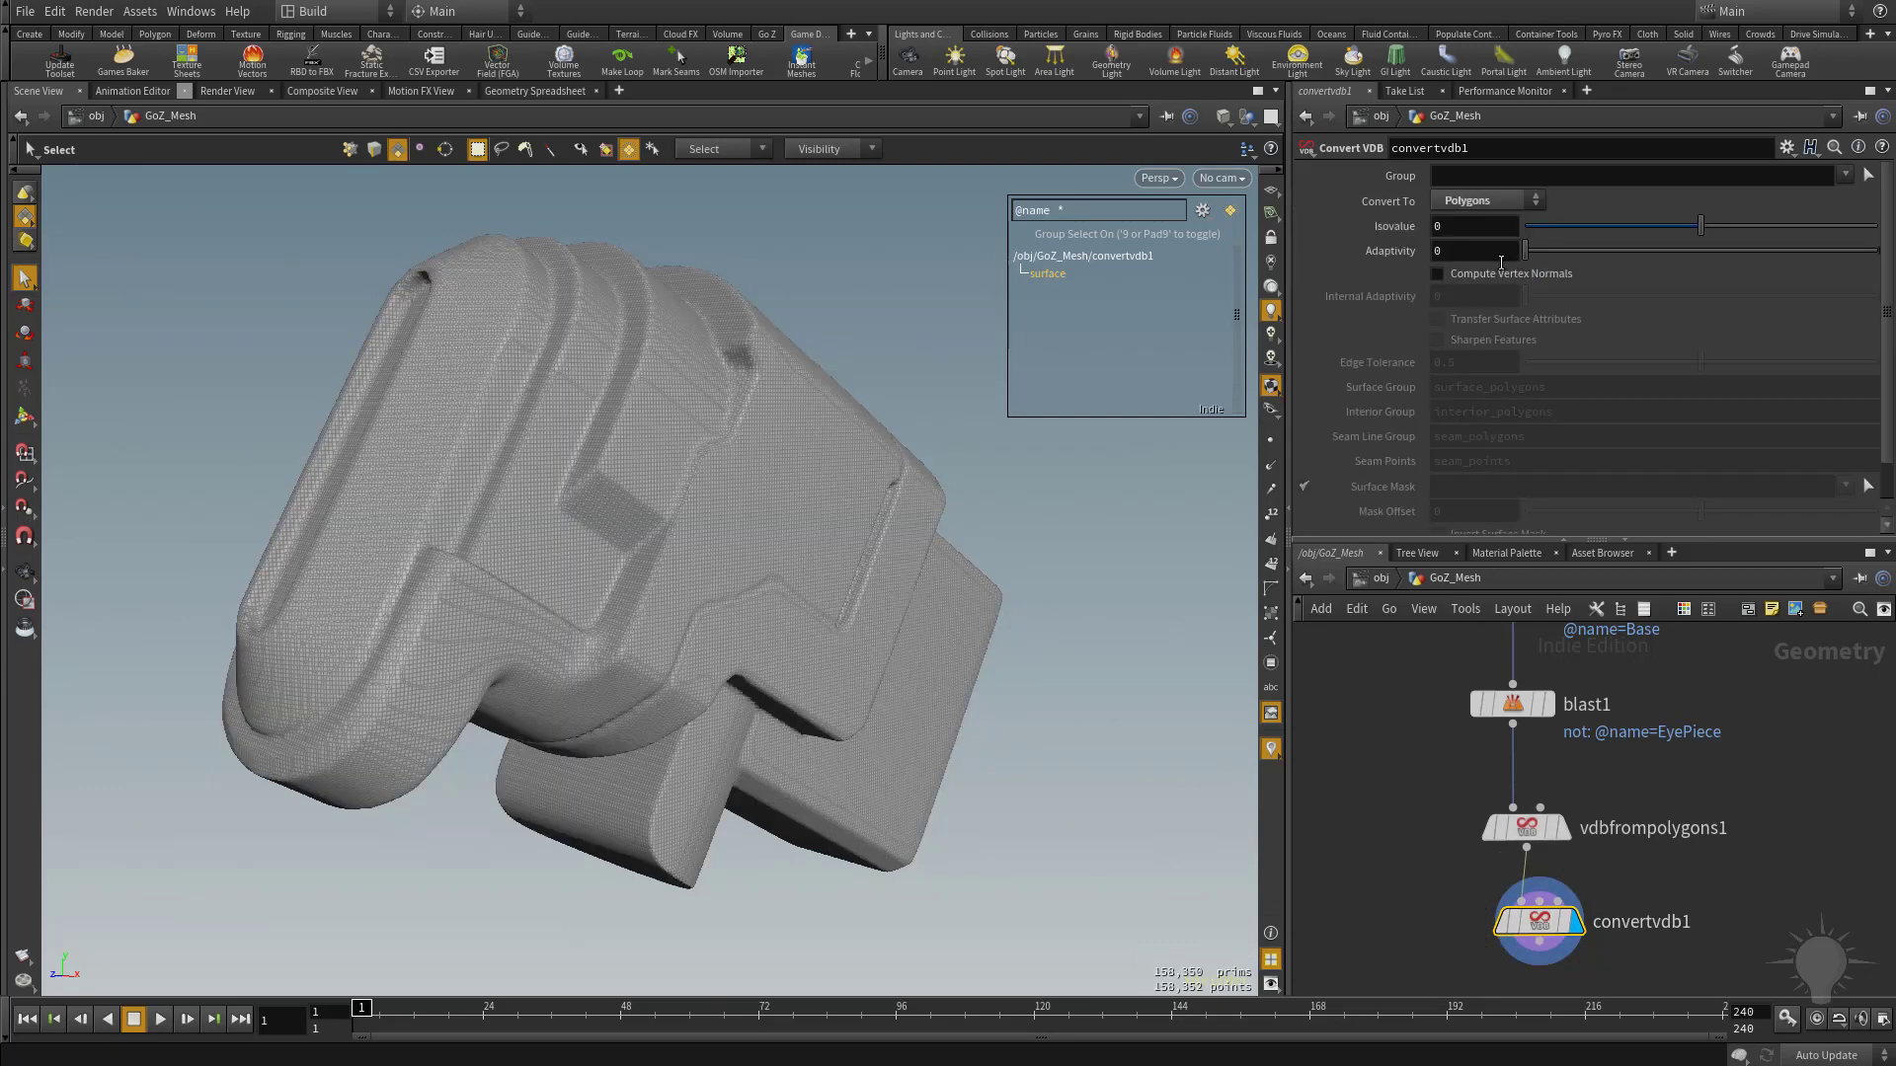
mouse_move(1534, 826)
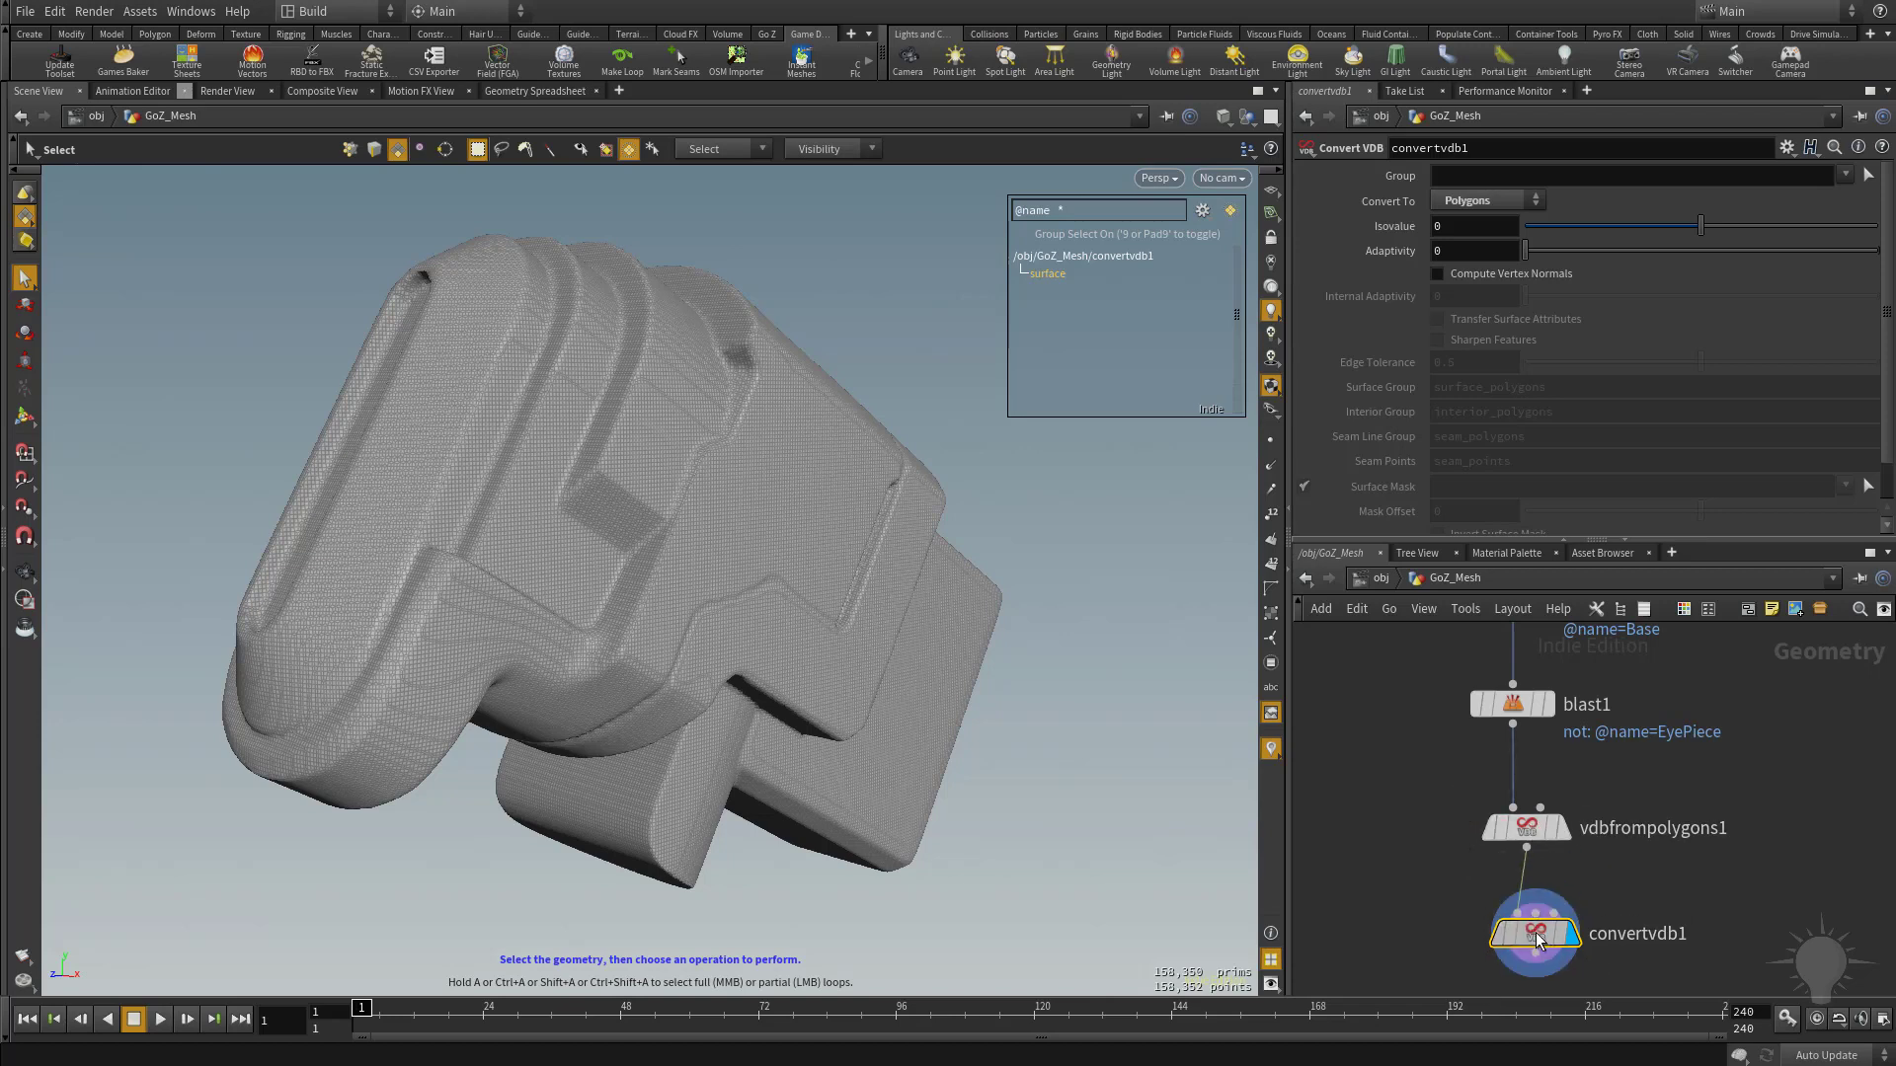
left_click_drag(1553, 924, 1547, 940)
mouse_move(1548, 944)
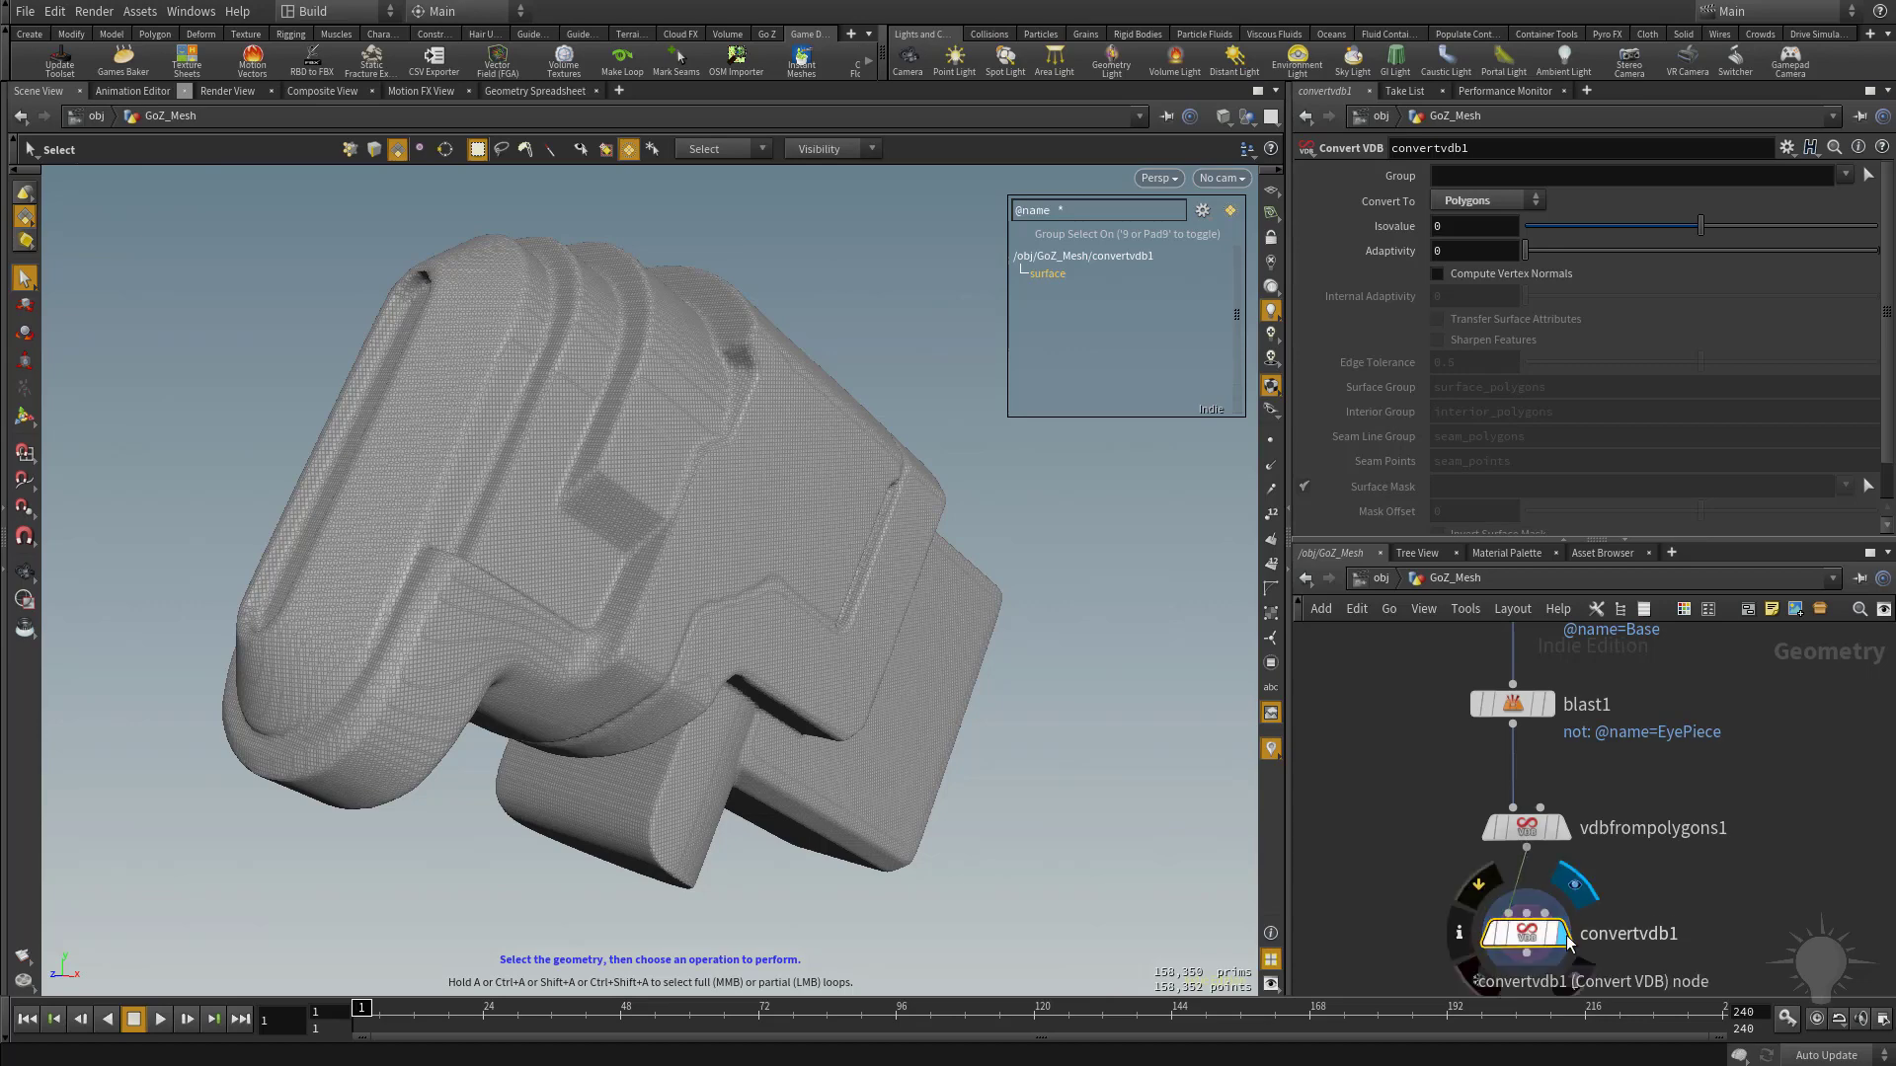
Step: Raise vdbfrompolygons1's voxel size to about 0.47, then bring it down to 0.07
left_click(1528, 827)
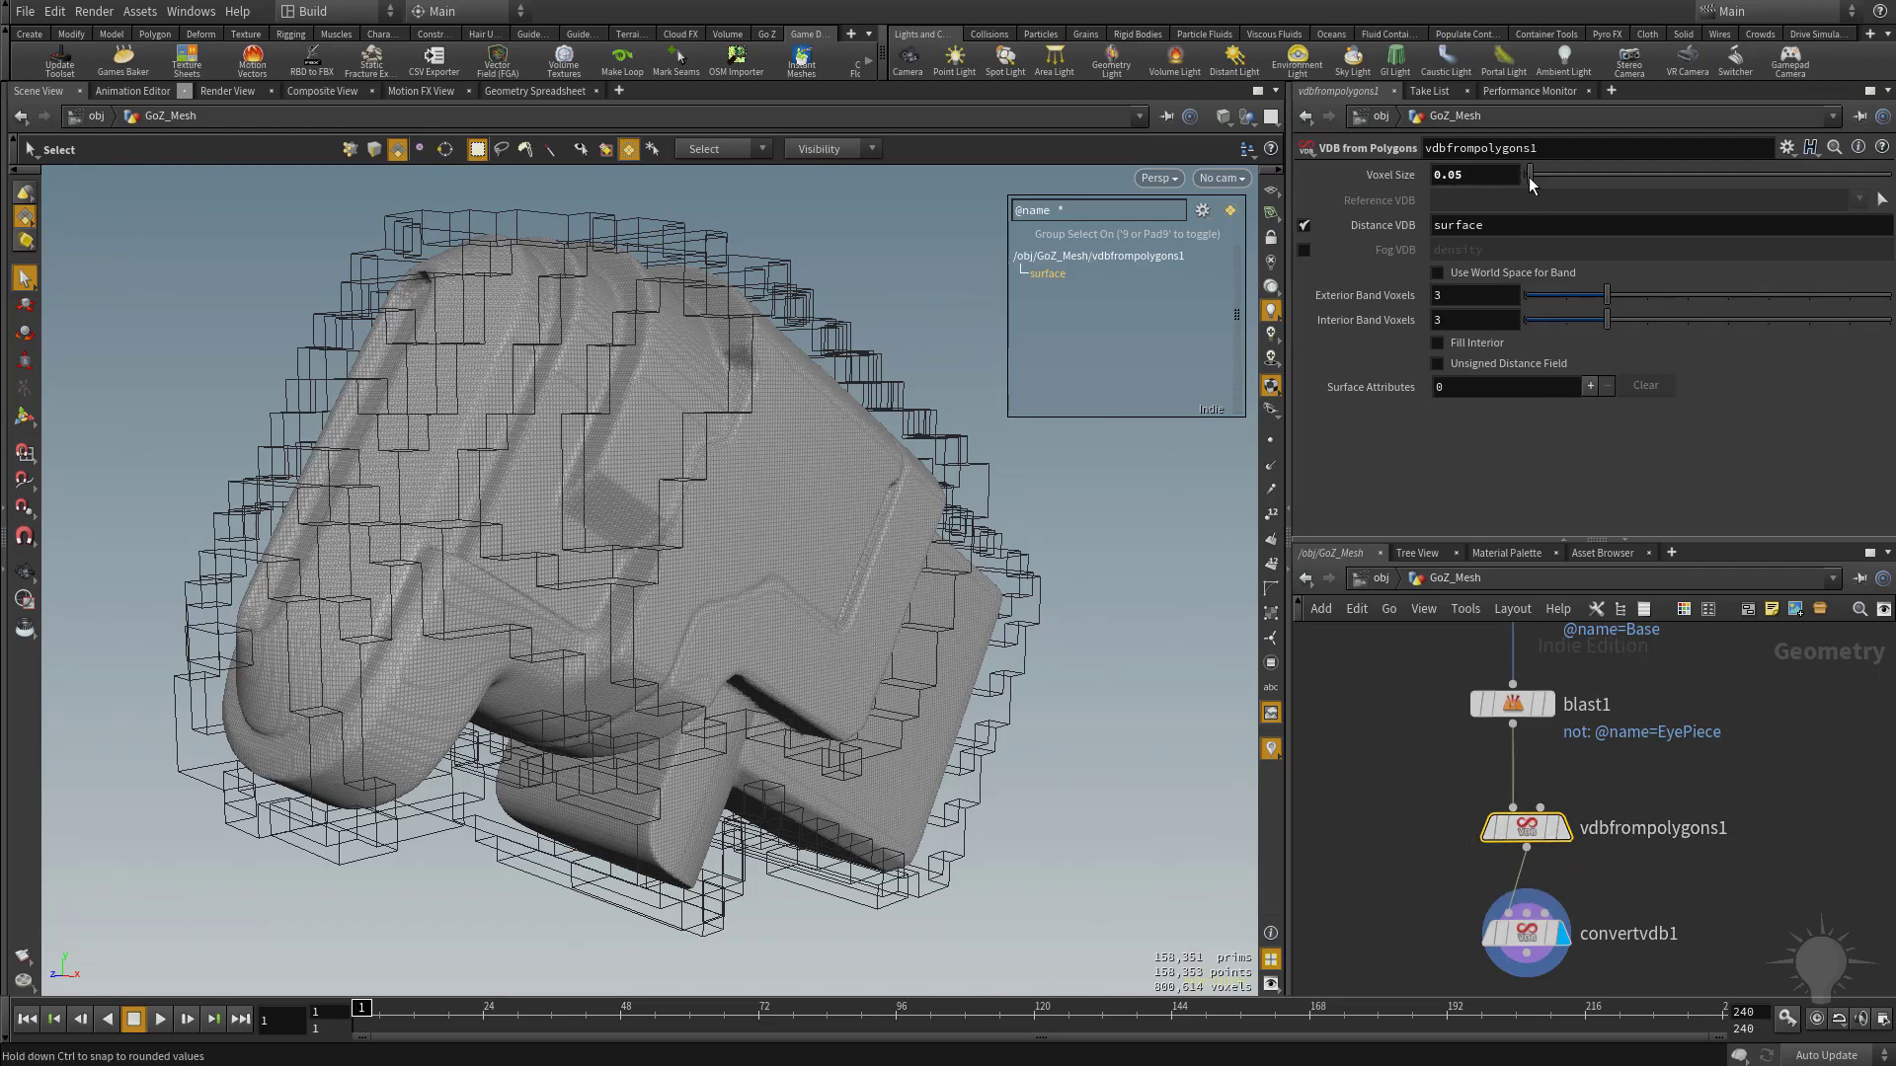
left_click_drag(1535, 182, 1551, 185)
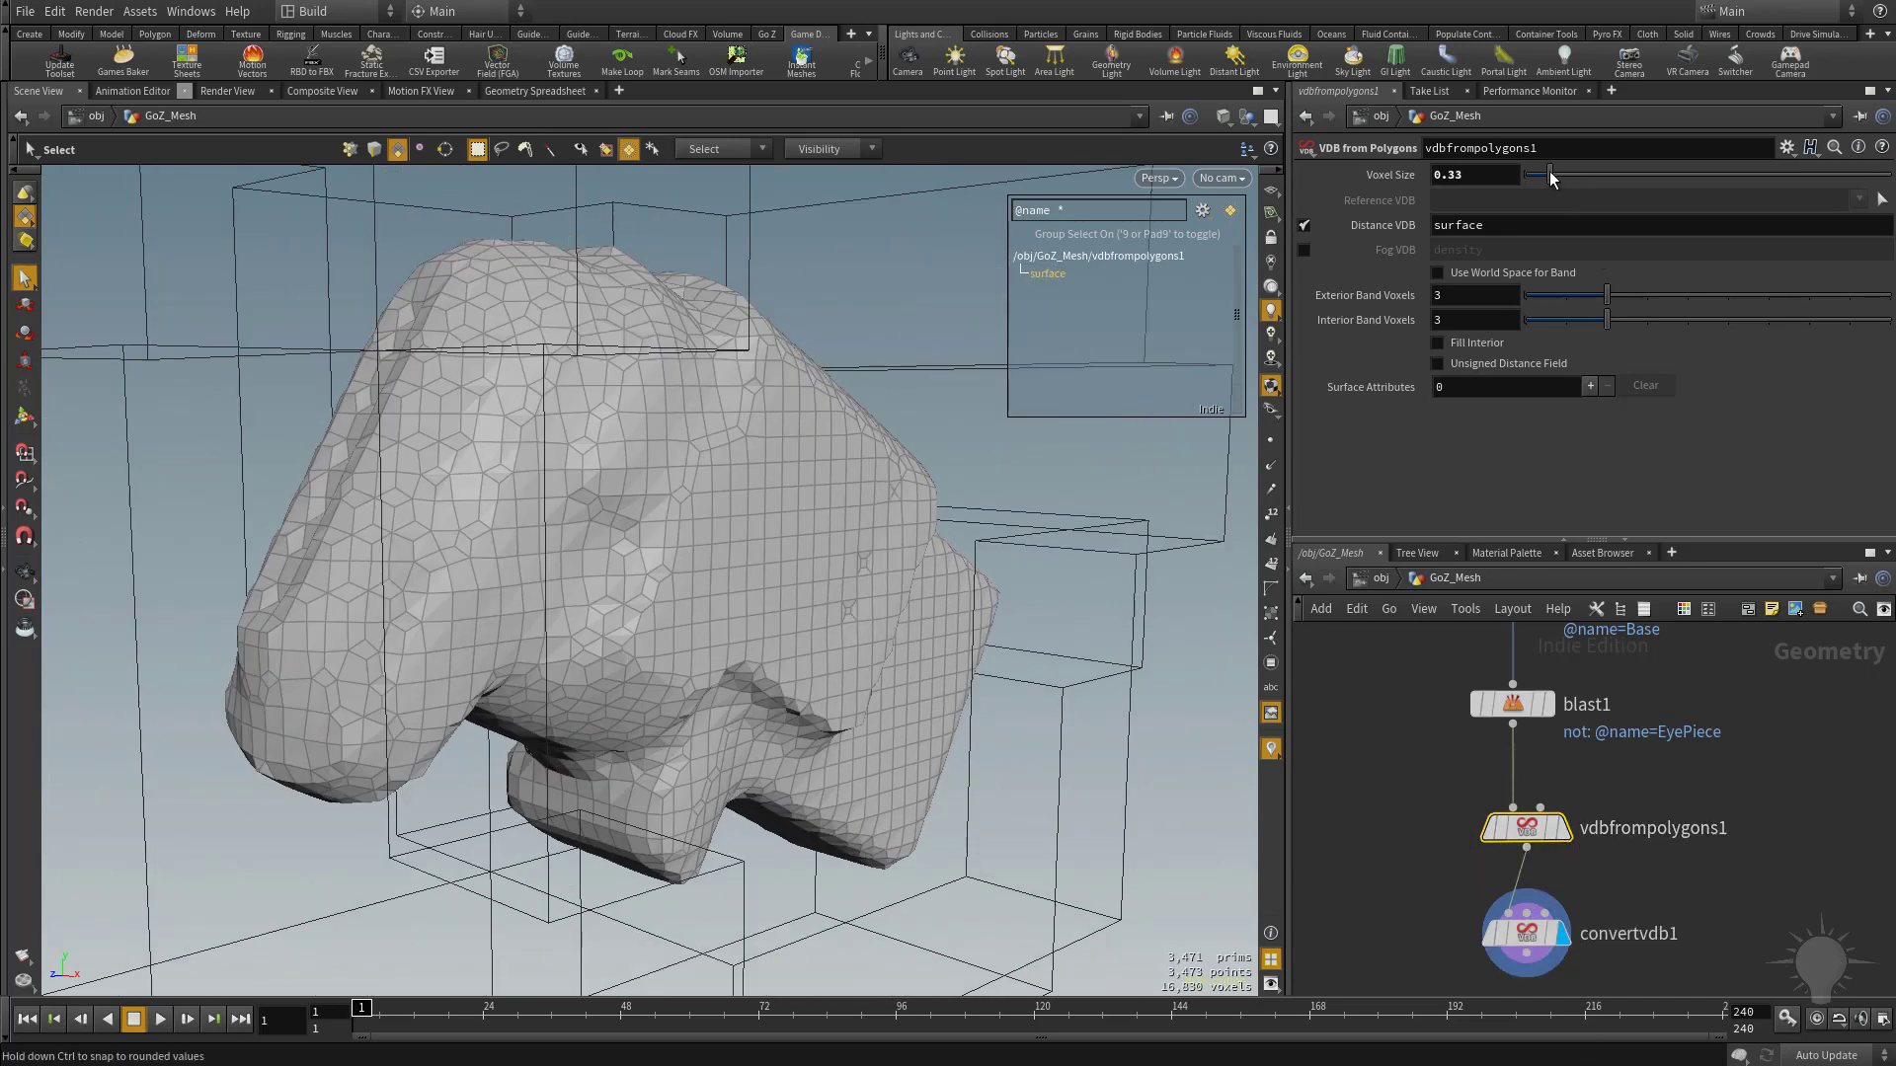
mouse_move(1551, 177)
left_mouse_down()
mouse_move(1570, 179)
mouse_move(1533, 178)
left_mouse_up()
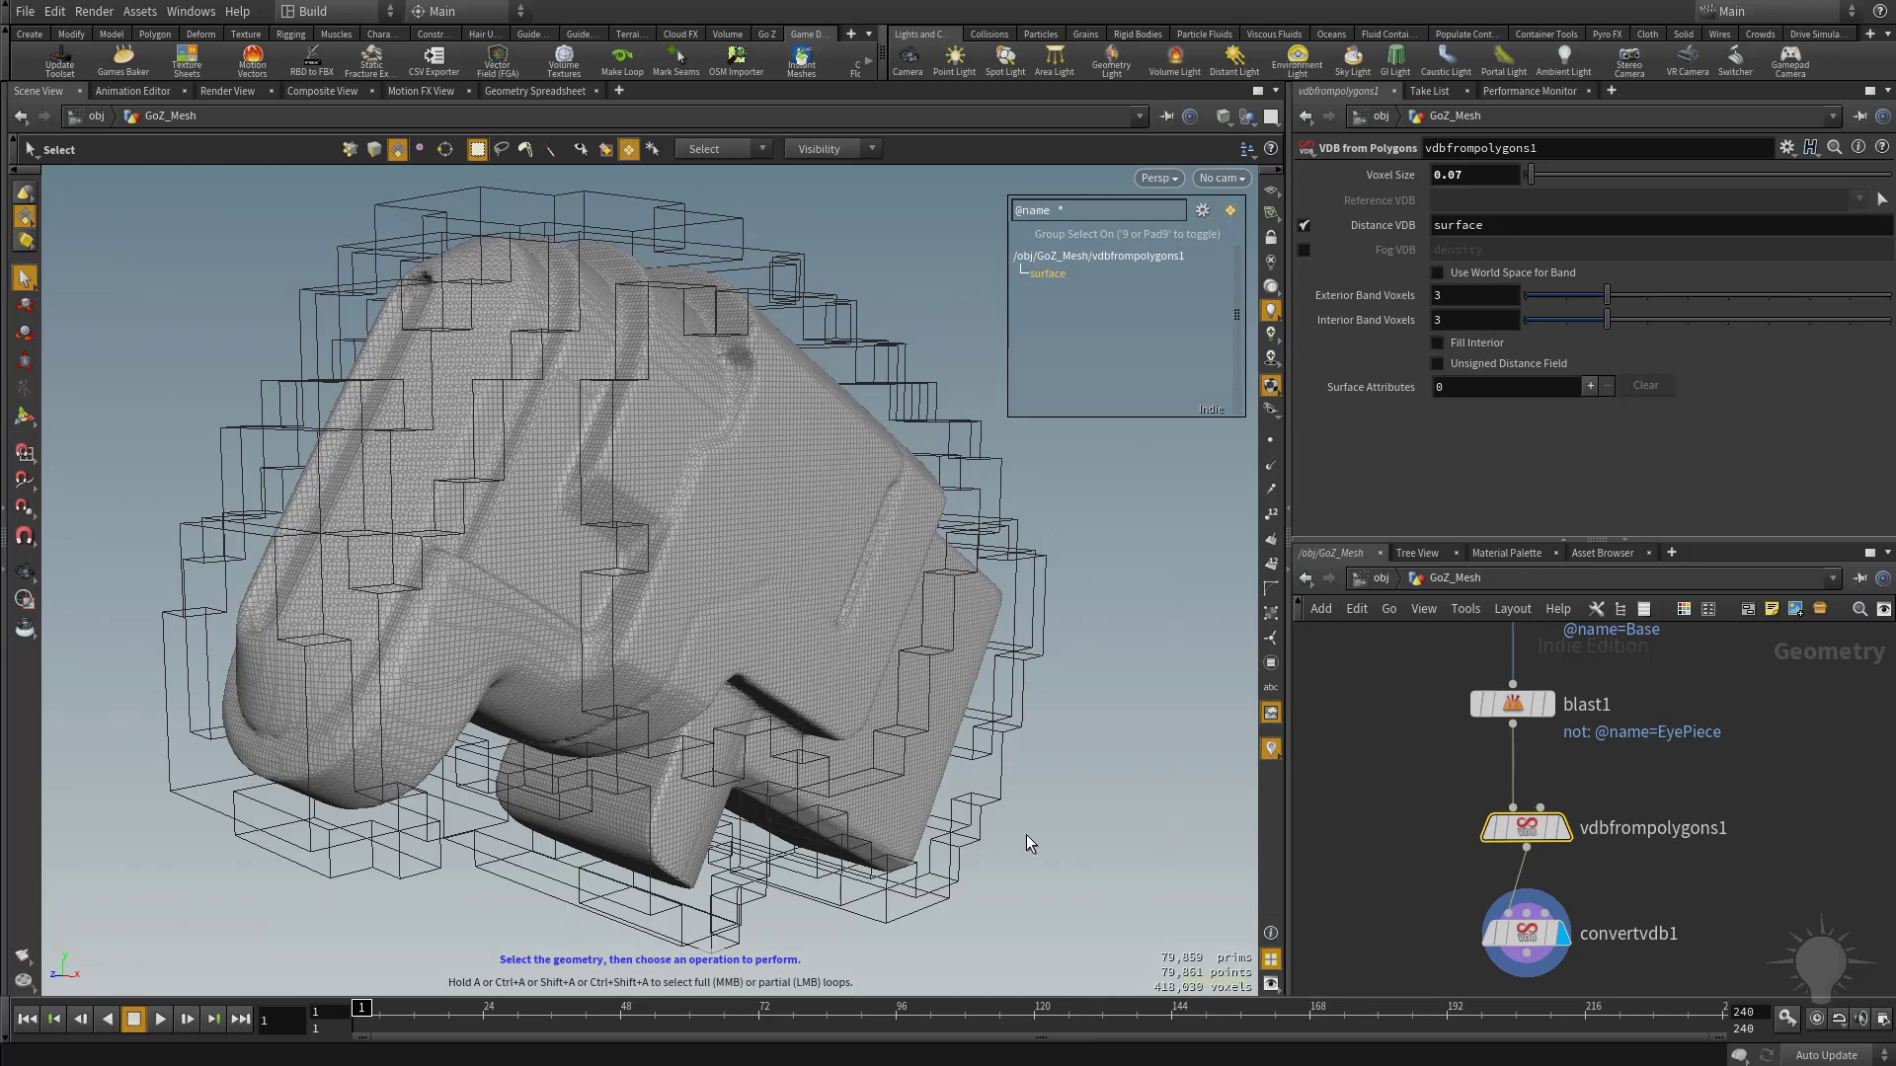
middle_click_drag(1457, 777, 1430, 840)
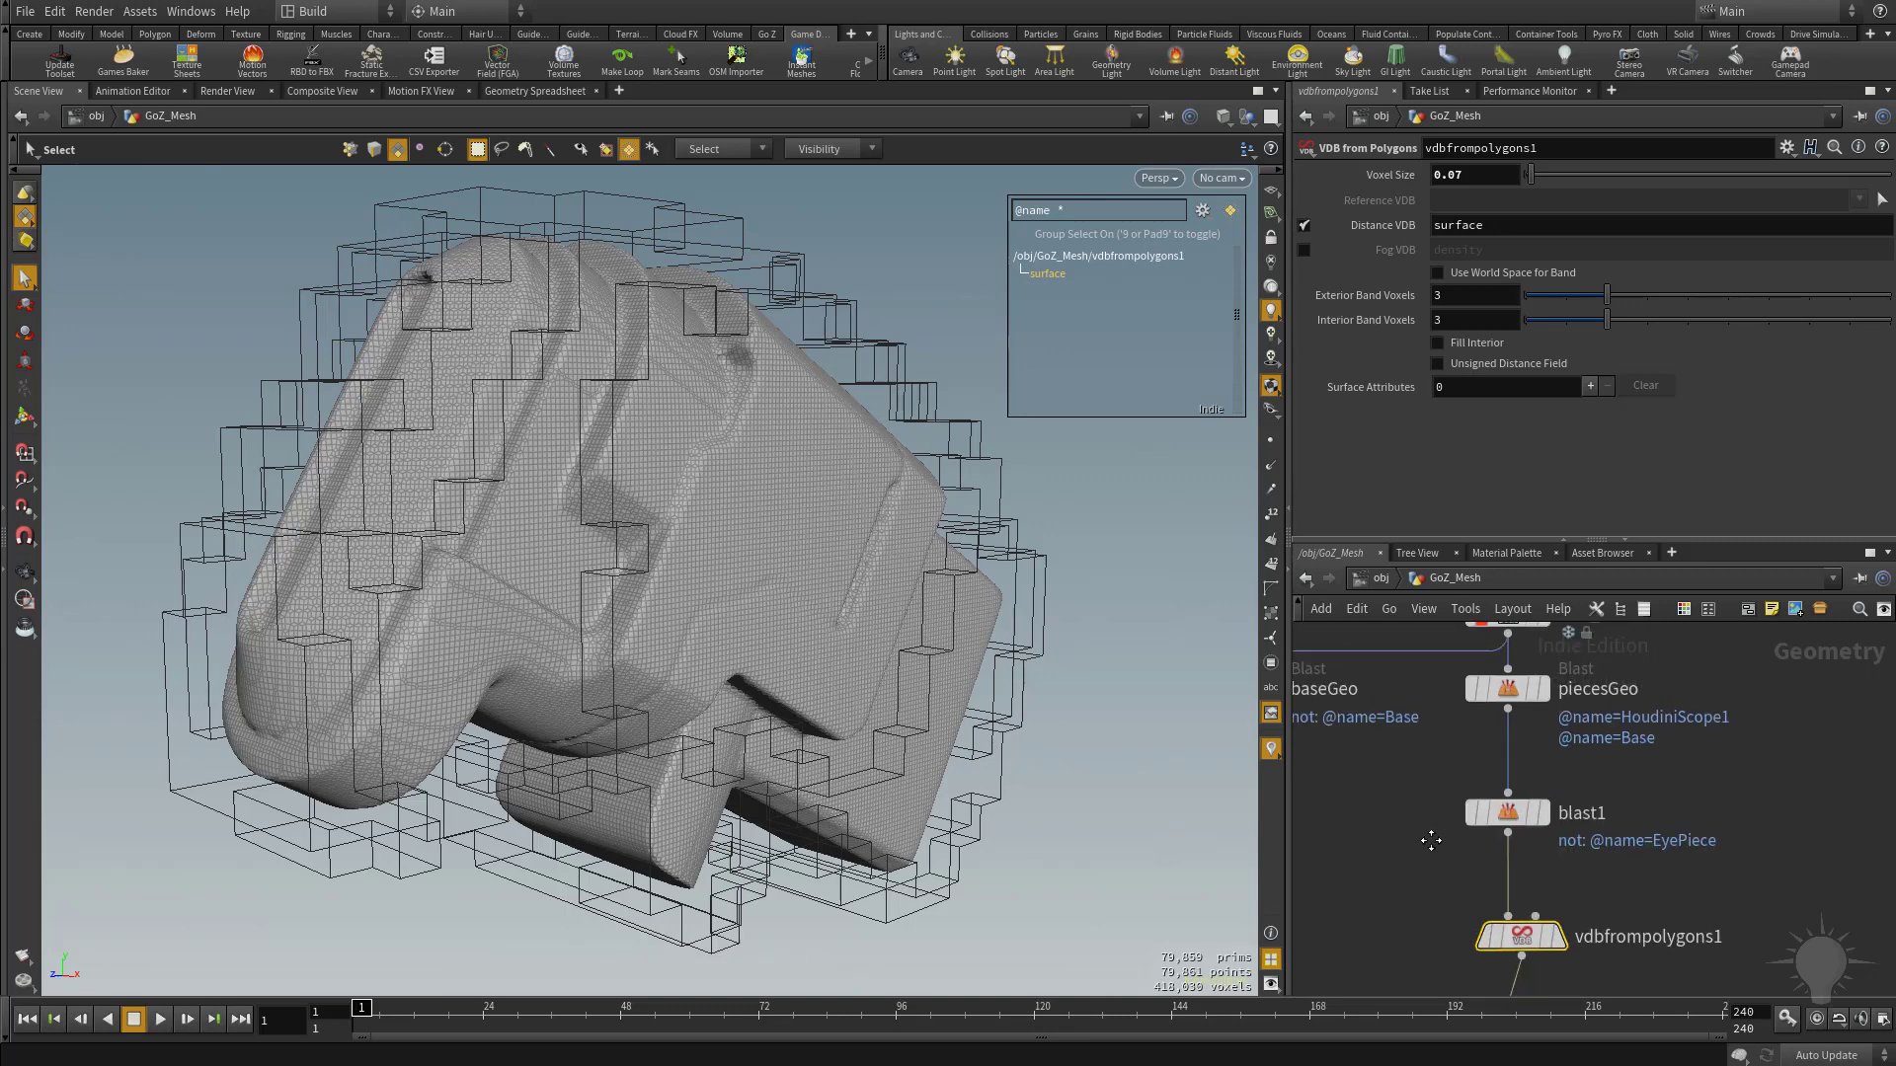
Step: Display the VDB surface, re-add Convert VDB below it, and orbit the resulting mesh
left_click(1542, 812)
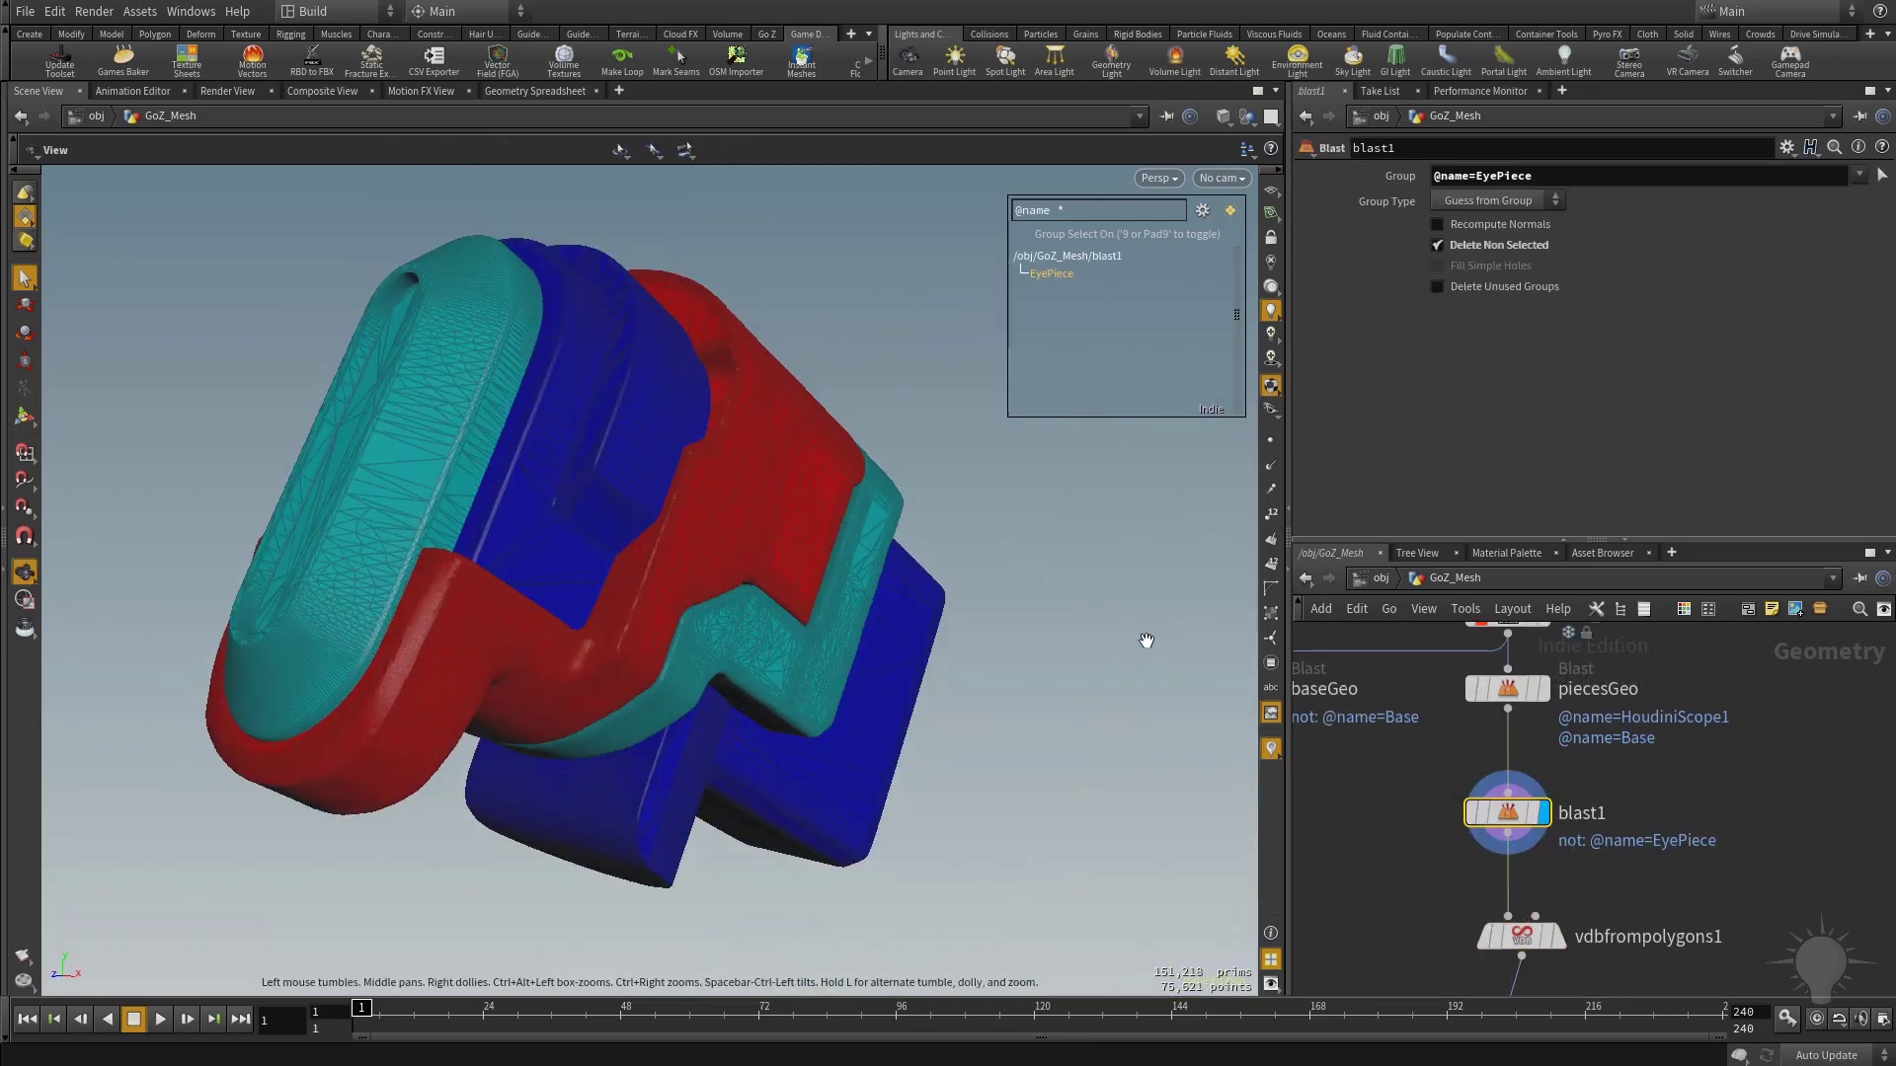
left_click(1496, 933)
left_click(1558, 936)
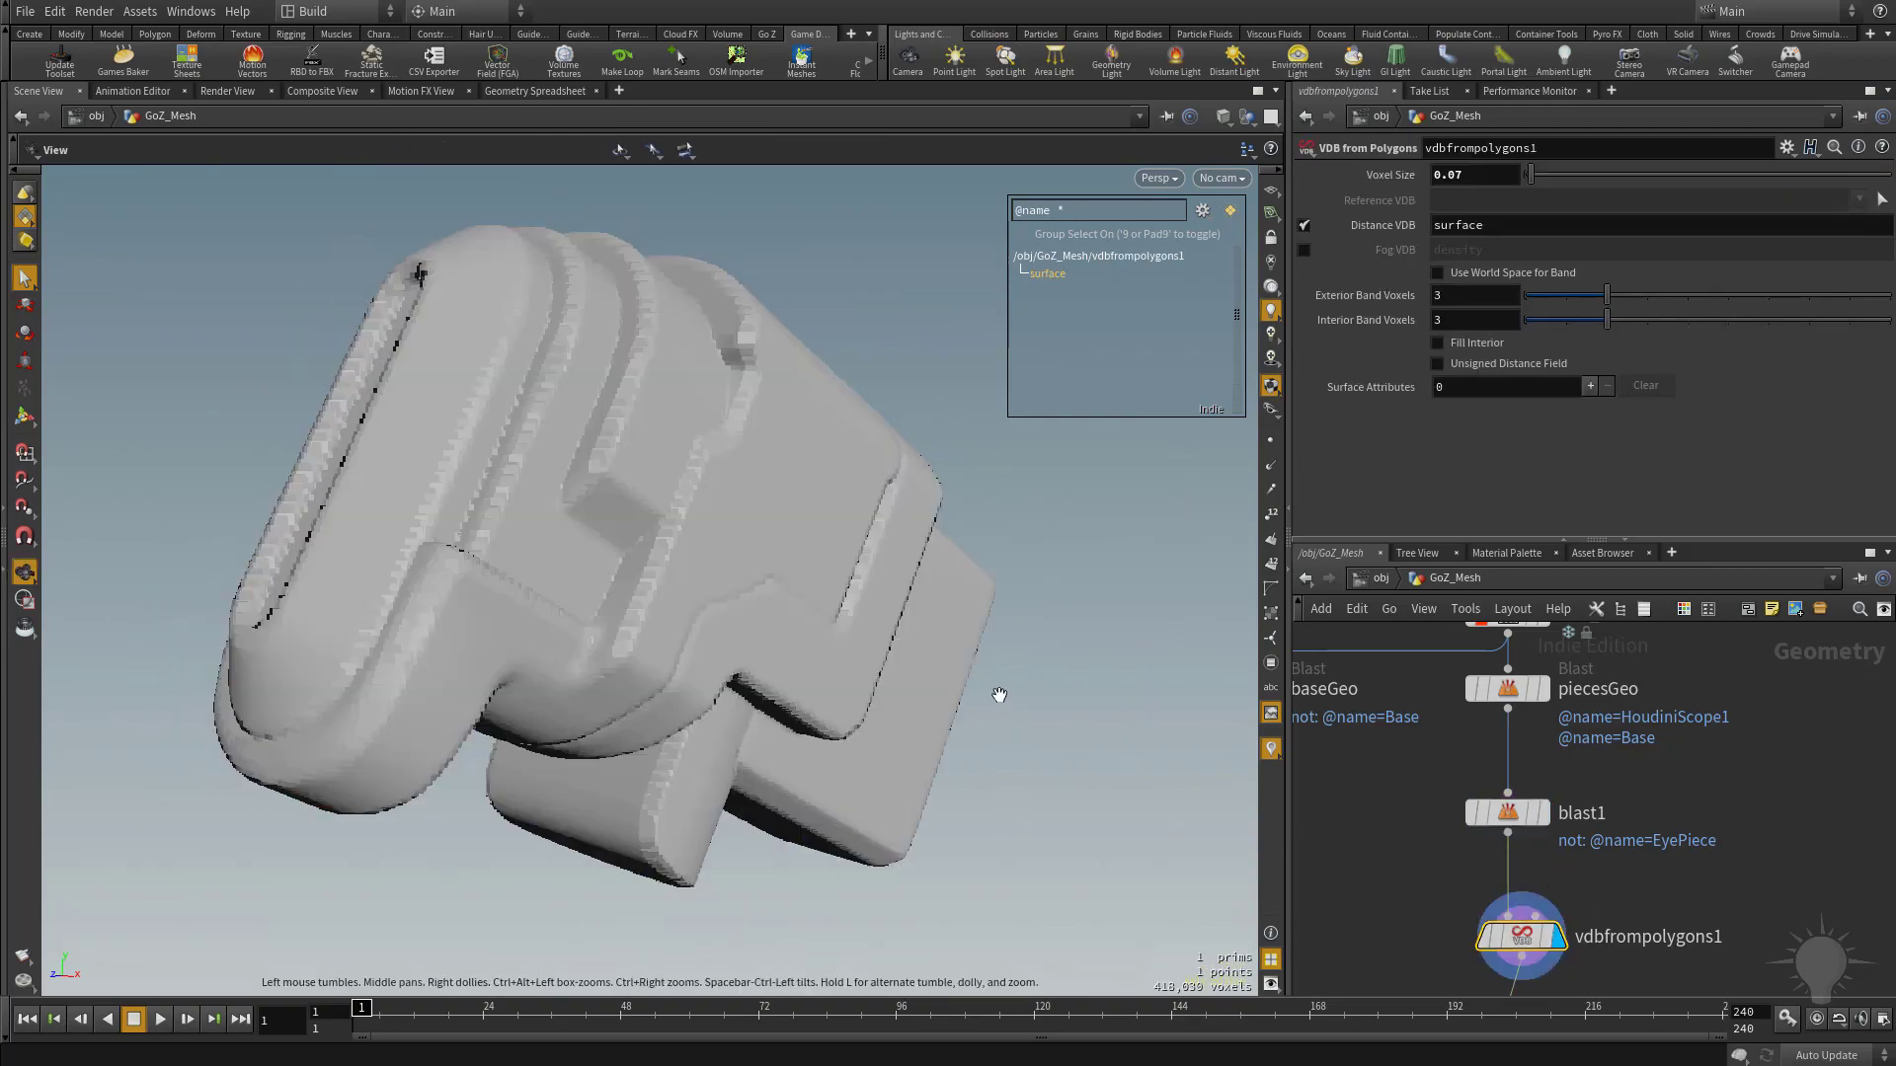
key("Tab")
type("convert vdb")
key("Return")
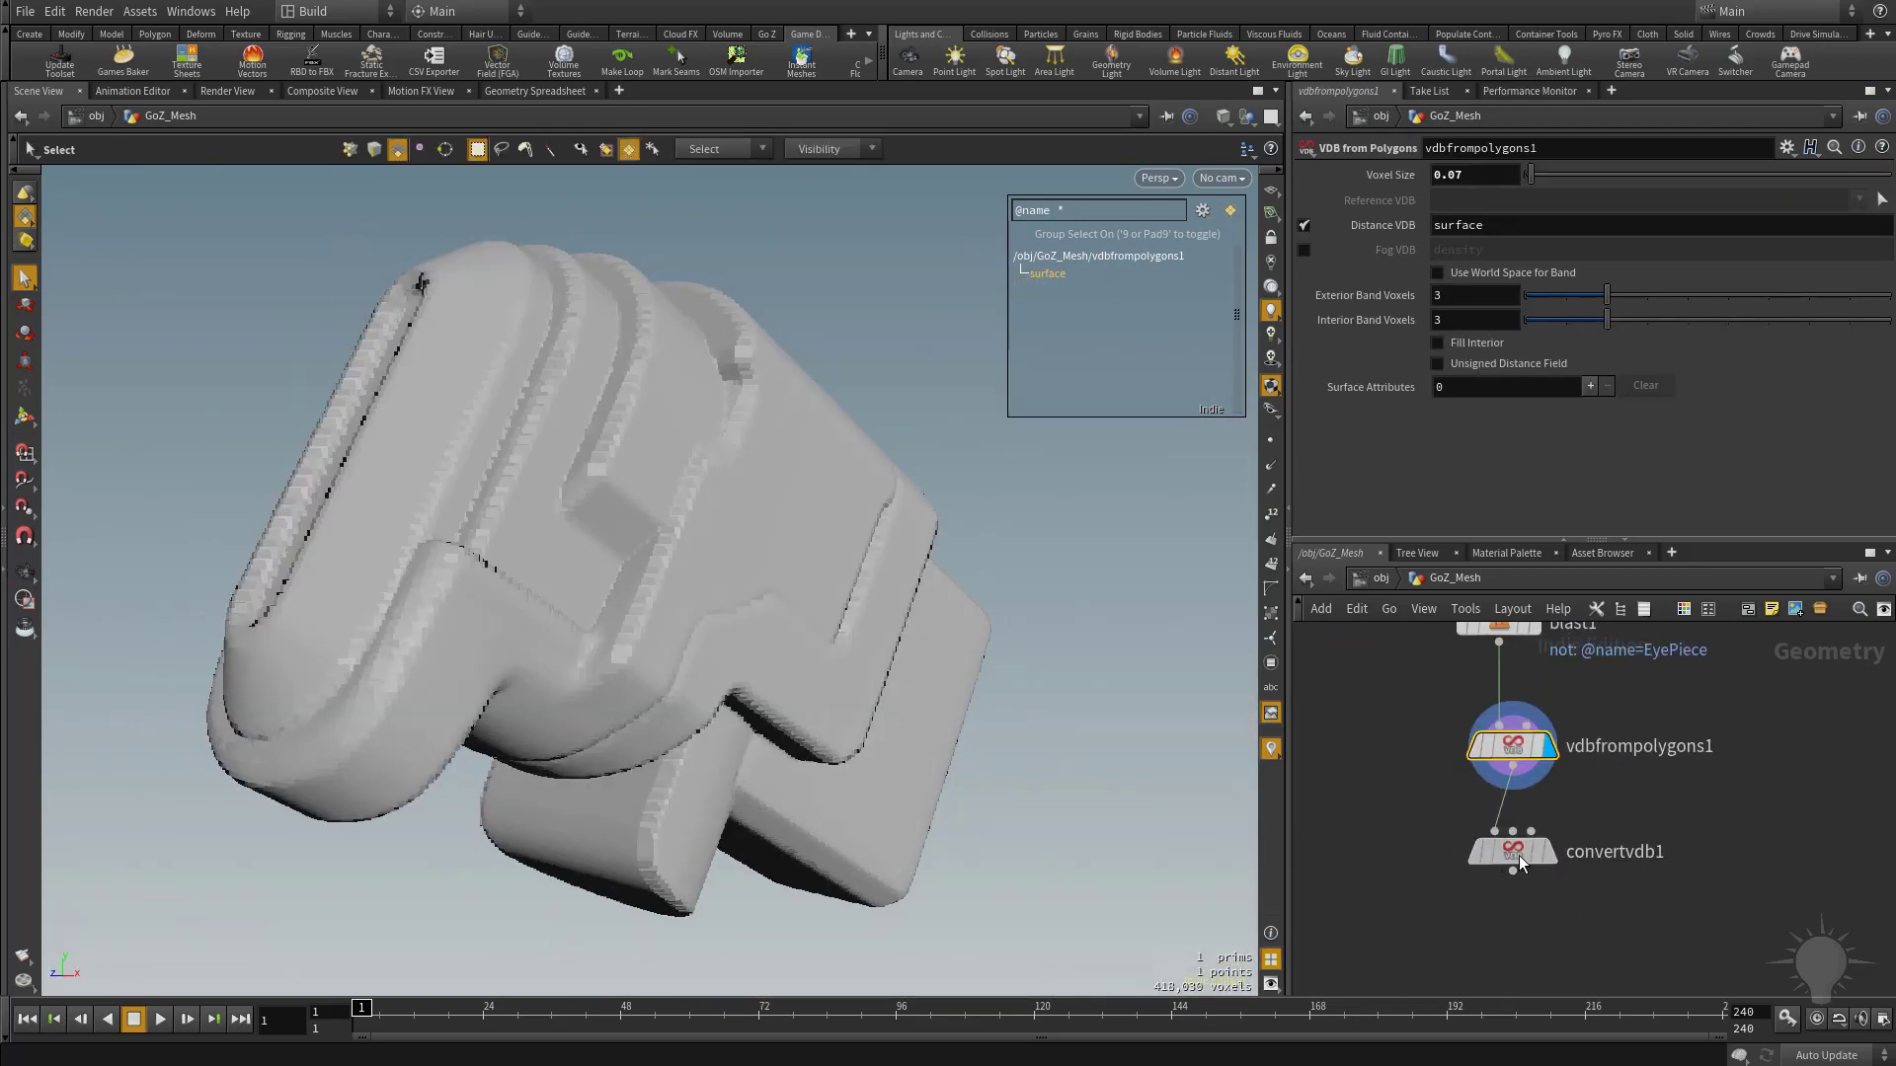
key("space")
left_click_drag(973, 673, 888, 589)
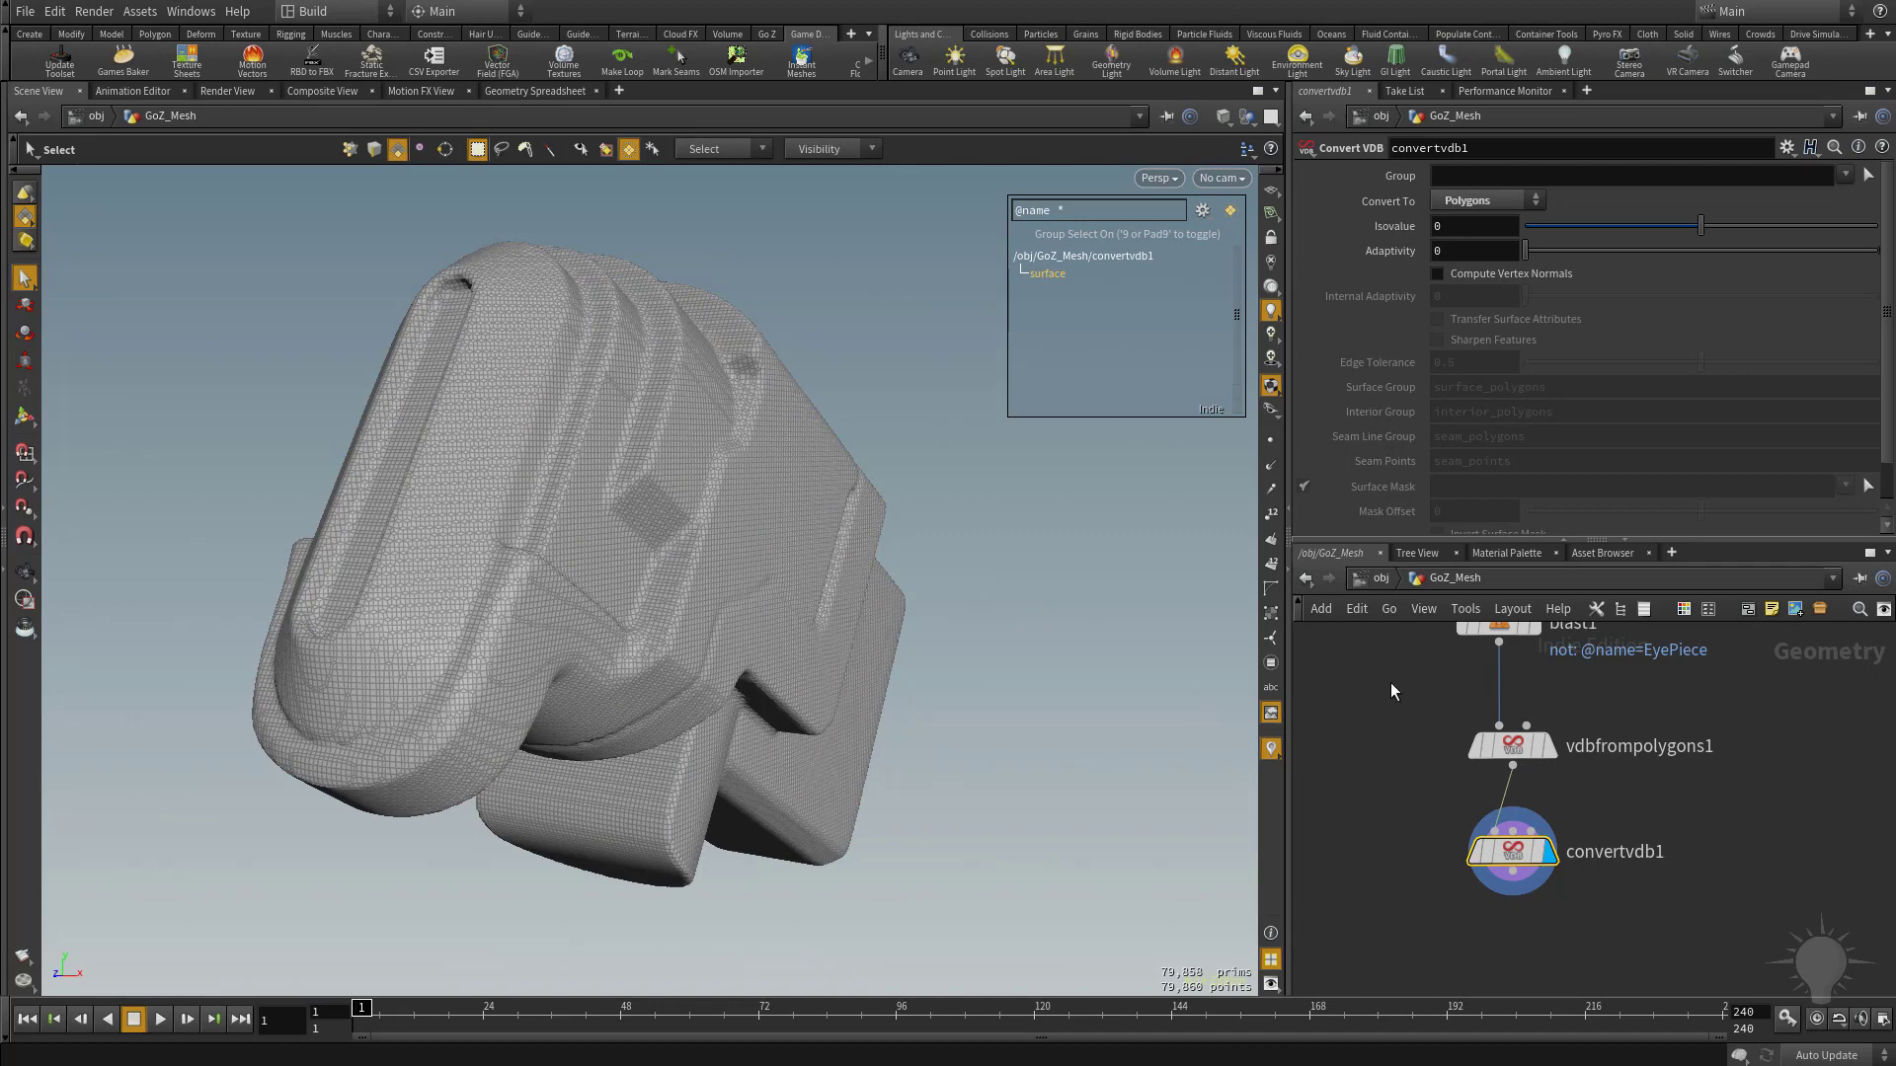
Step: Delete the vdbfrompolygons1 and convertvdb1 nodes, leaving blast1's coloured pieces
middle_click_drag(1393, 697, 1393, 762)
scroll(1406, 773, "down", 1)
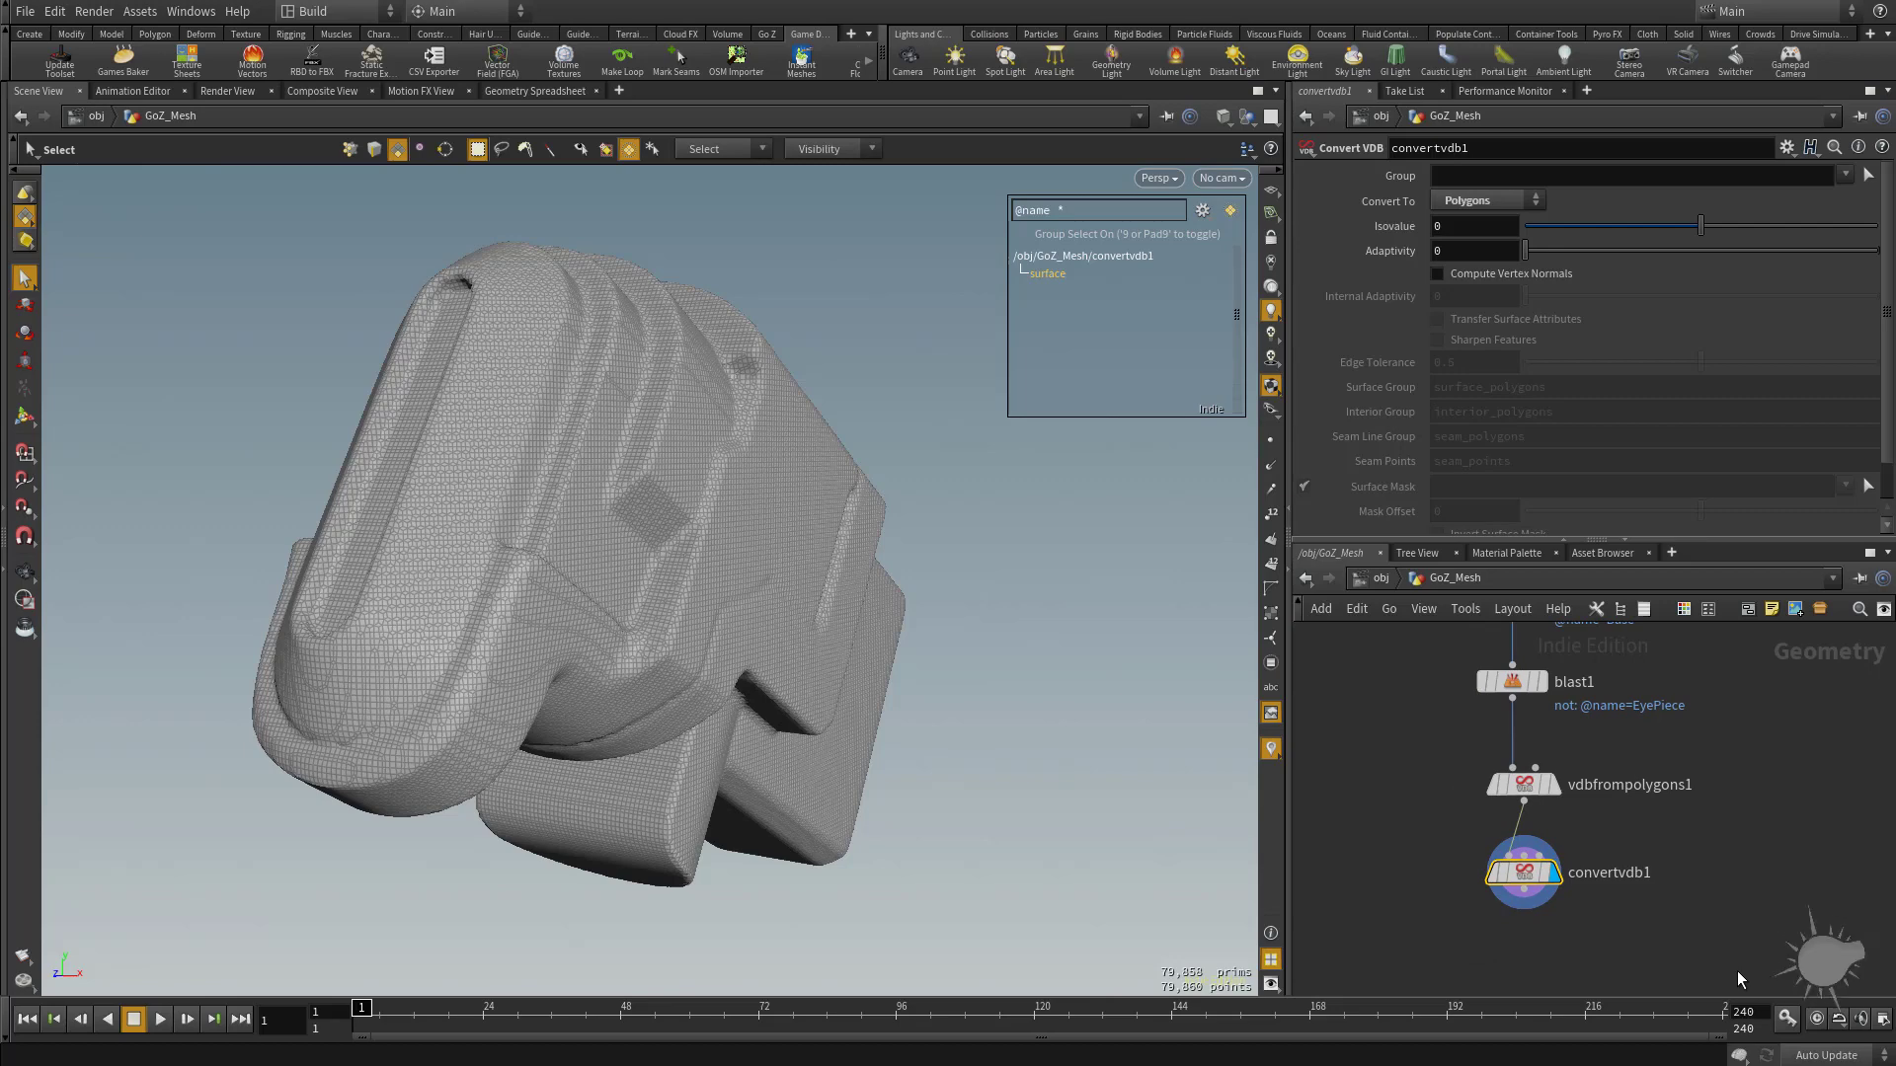
left_click_drag(1736, 973, 1407, 808)
key("Delete")
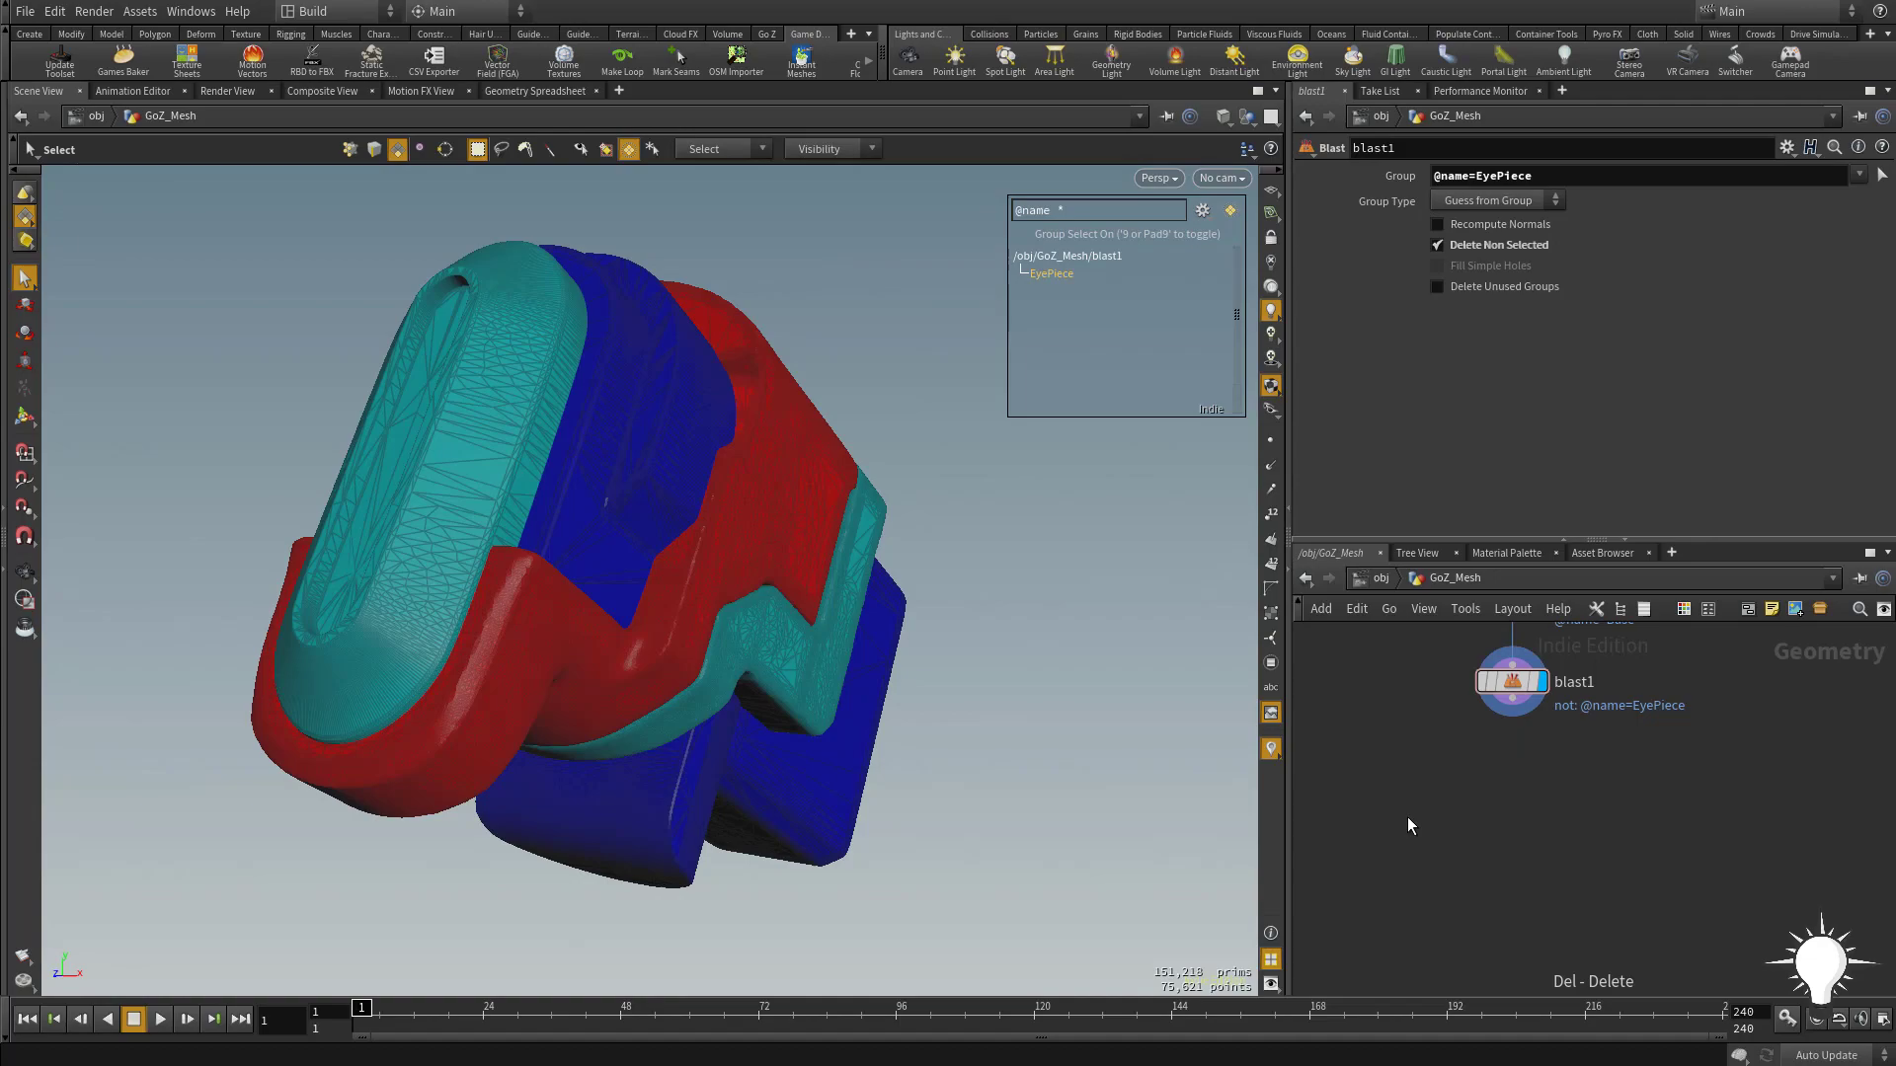
middle_click_drag(1542, 831, 1546, 913)
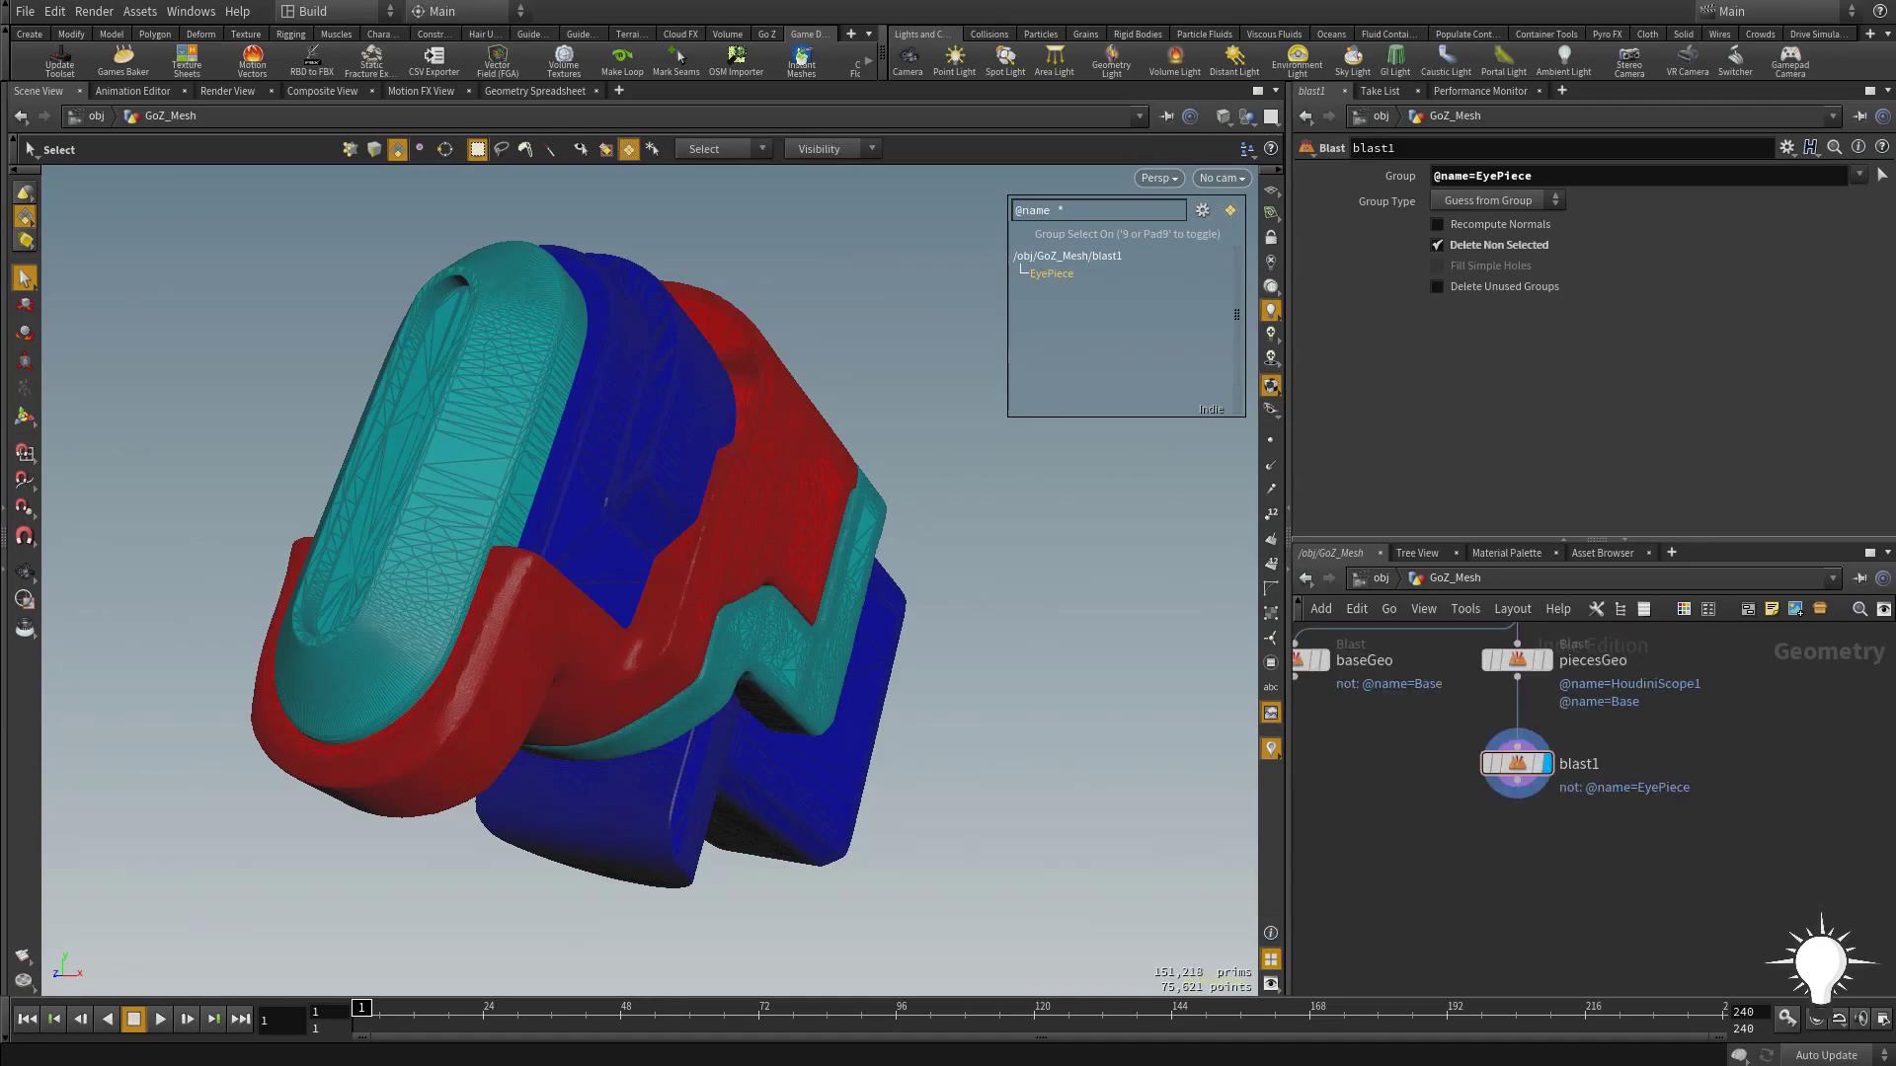